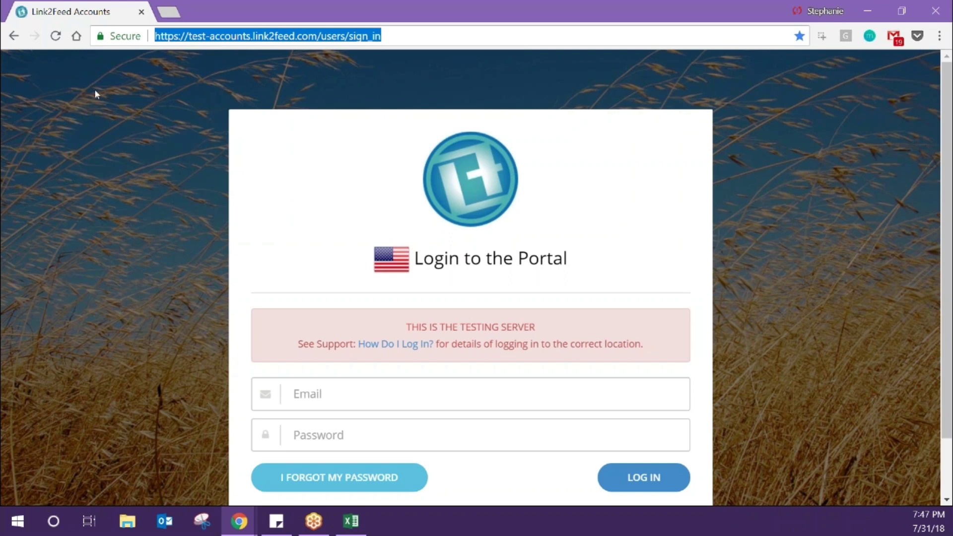
- Enter the training account's email address in the portal login Email field
{"action": "key", "text": "alt+Tab"}
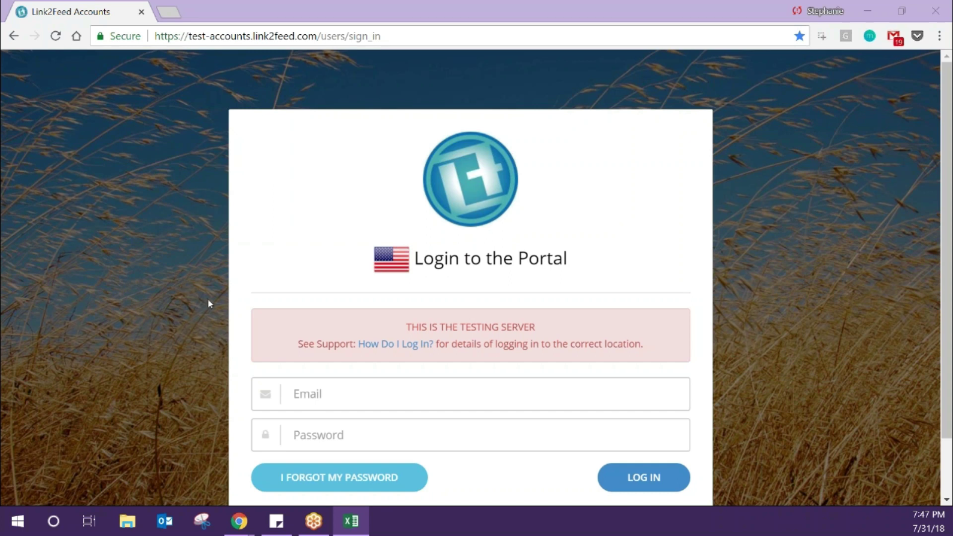
{"action": "left_click", "coordinate": [364, 400]}
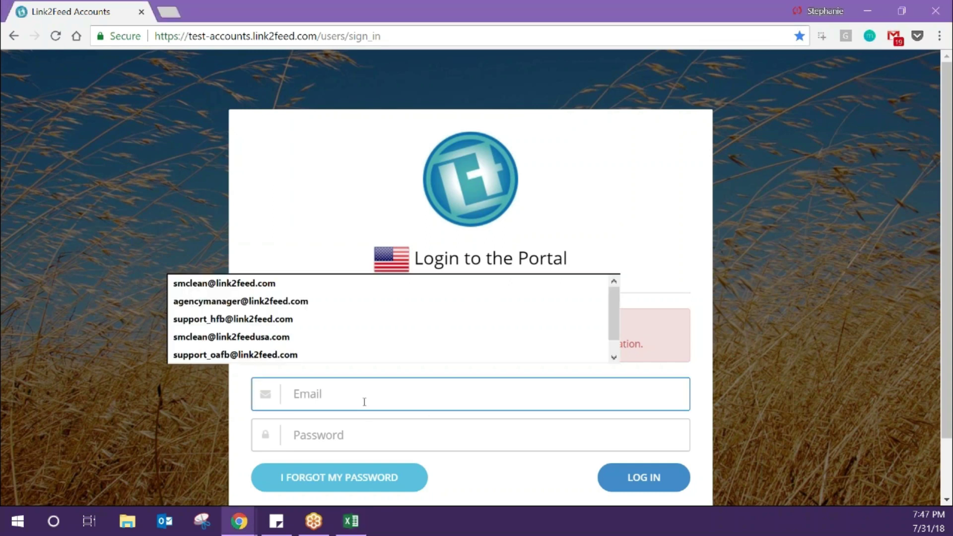
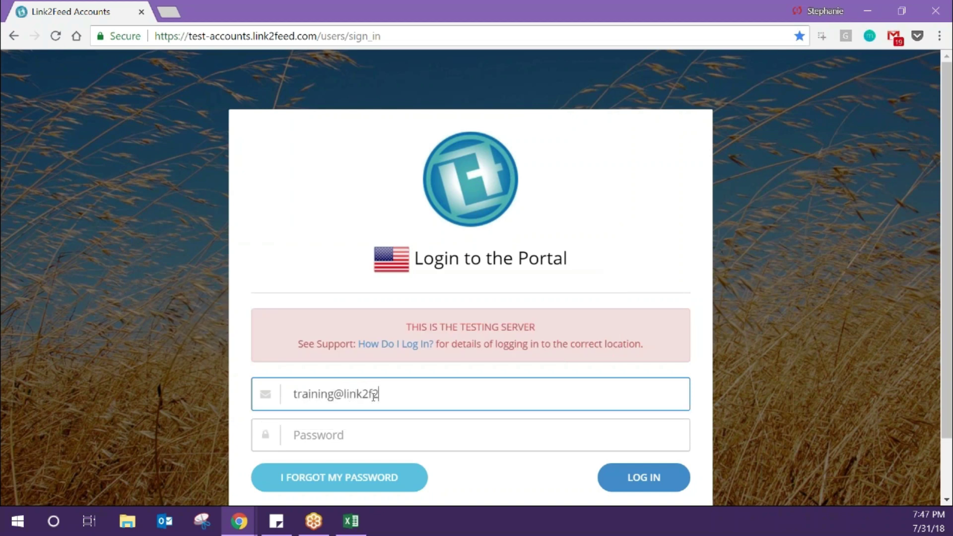
- Enter the account password and check the filled-in email
{"action": "key", "text": "Tab"}
{"action": "type", "text": "••••••••••"}
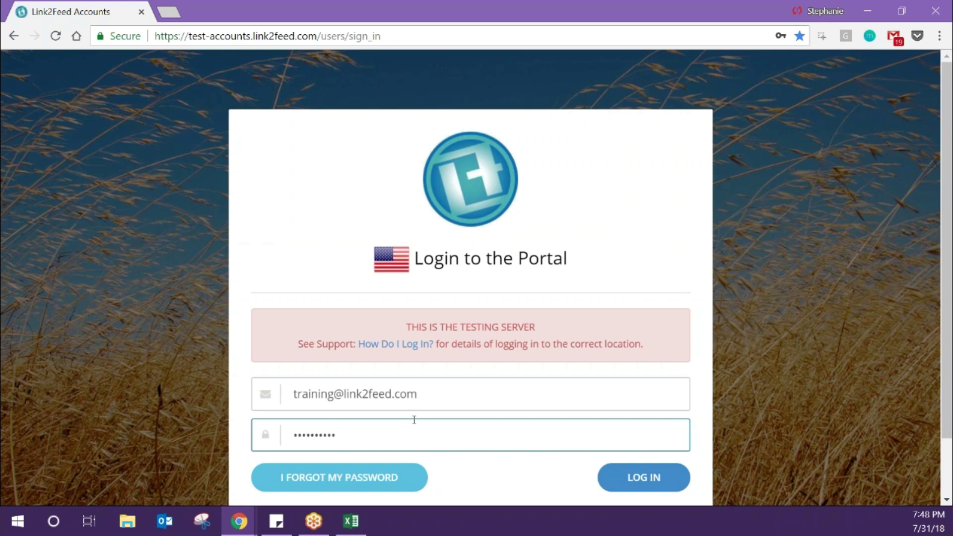
{"action": "triple_click", "coordinate": [440, 396]}
{"action": "key", "text": "ctrl+c"}
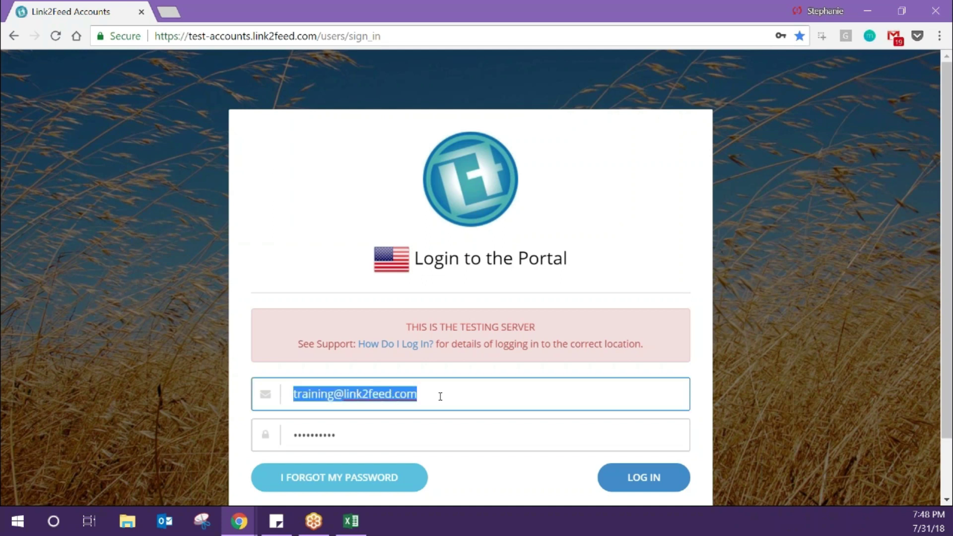
{"action": "left_click", "coordinate": [432, 478]}
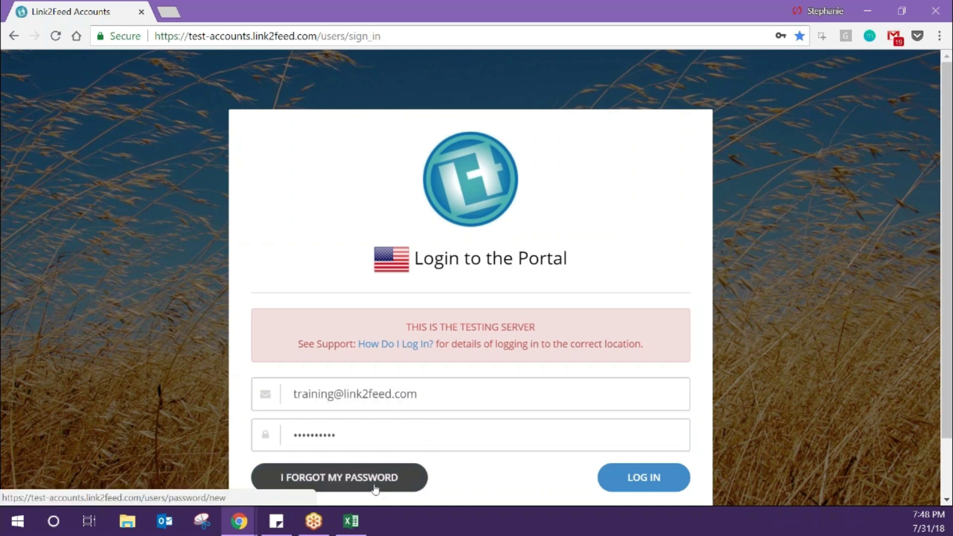
{"action": "left_click", "coordinate": [375, 490]}
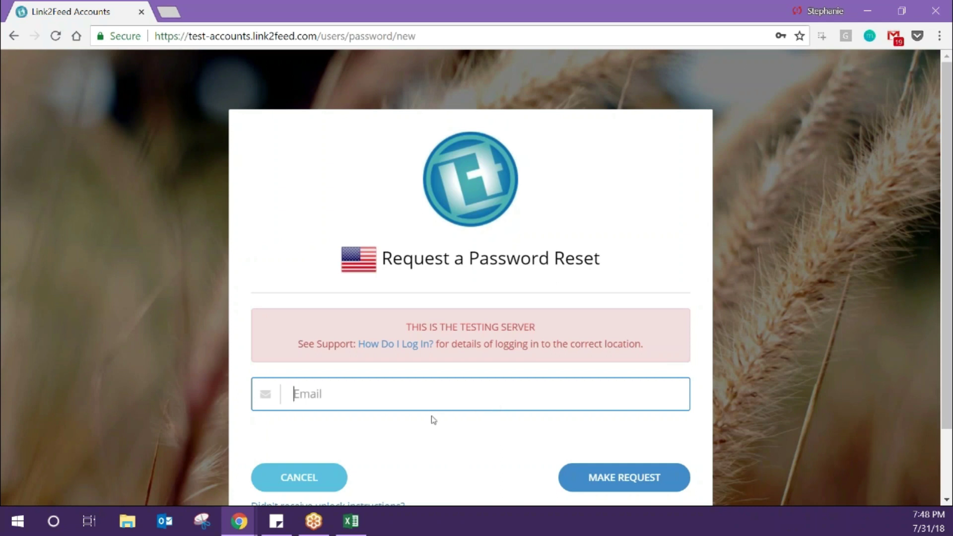
{"action": "scroll", "coordinate": [433, 420], "scroll_direction": "down", "scroll_amount": 1}
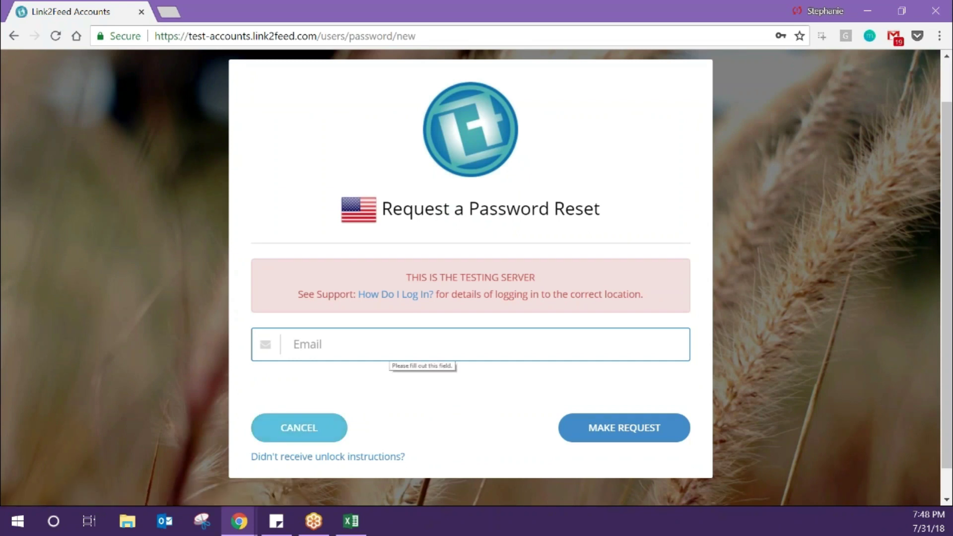
{"action": "left_click", "coordinate": [299, 428]}
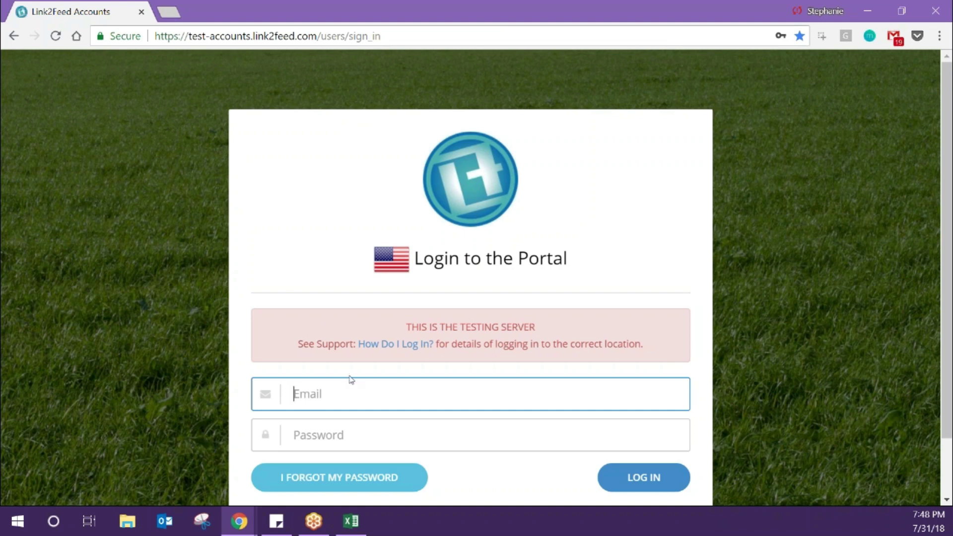
- Log in with the saved login email and the account password
{"action": "key", "text": "ctrl+v"}
{"action": "key", "text": "Tab"}
{"action": "type", "text": "*********"}
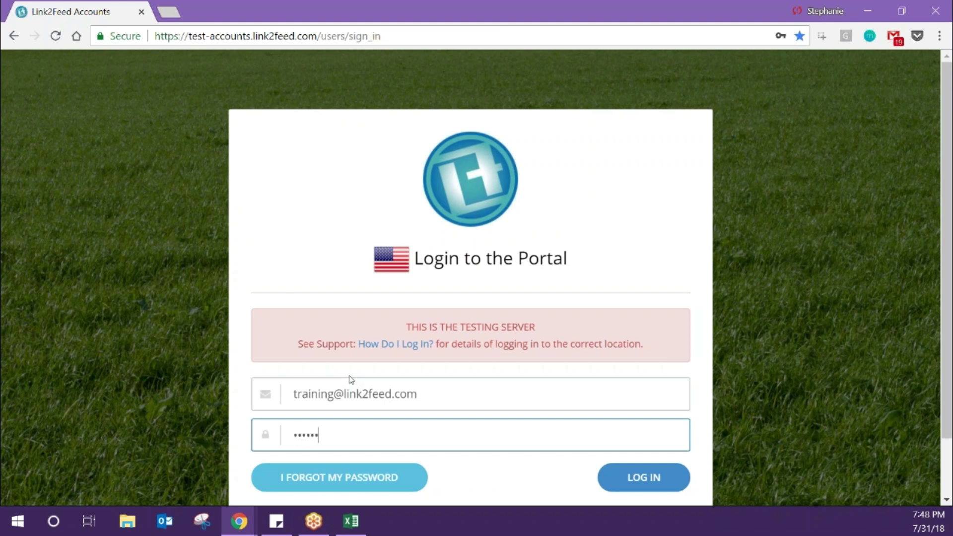
{"action": "type", "text": "*"}
{"action": "left_click", "coordinate": [636, 484]}
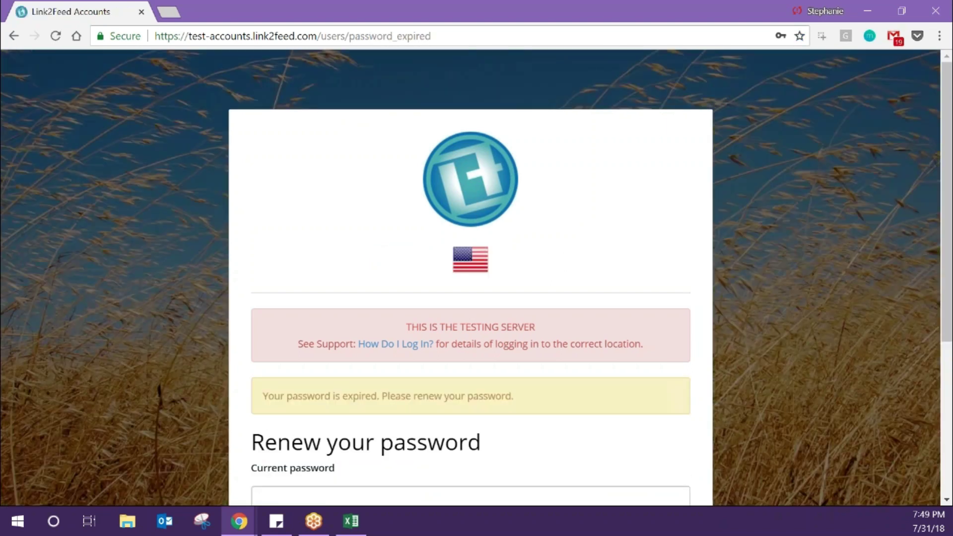
- Fill in the current password, the new password and its confirmation on the renewal form
{"action": "scroll", "coordinate": [593, 263], "scroll_direction": "down", "scroll_amount": 5}
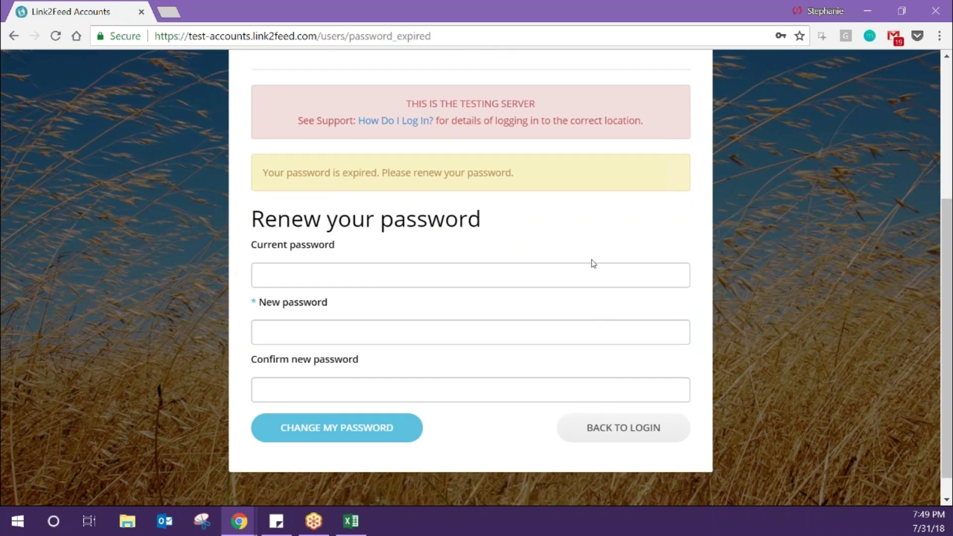
{"action": "left_click", "coordinate": [589, 278]}
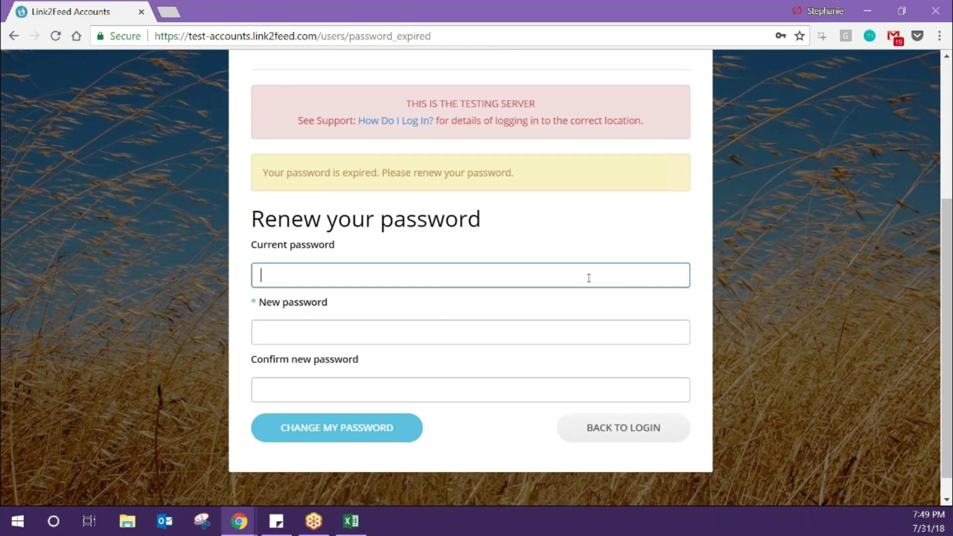
{"action": "type", "text": "••••••••••"}
{"action": "left_click", "coordinate": [577, 338]}
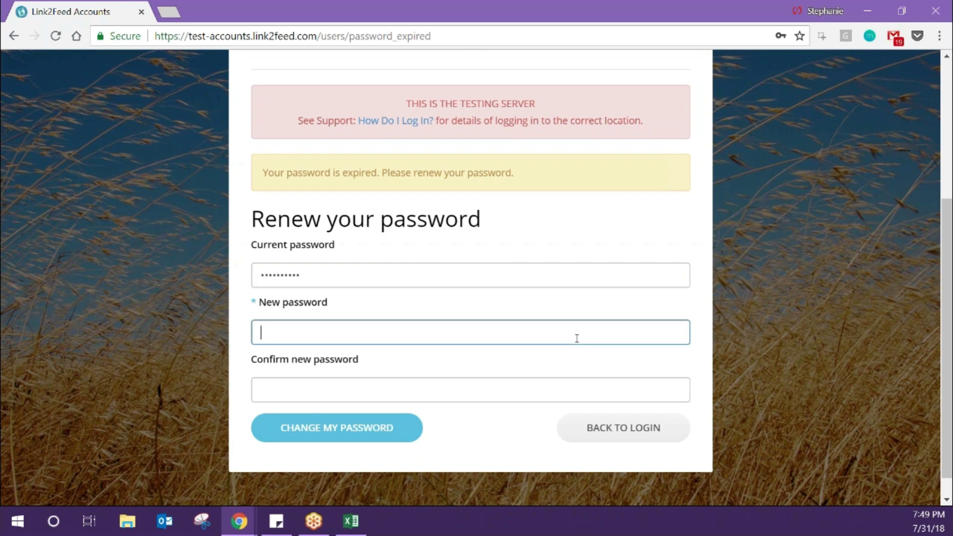
{"action": "type", "text": "••••••••••"}
{"action": "key", "text": "Tab"}
{"action": "type", "text": "••••••••••"}
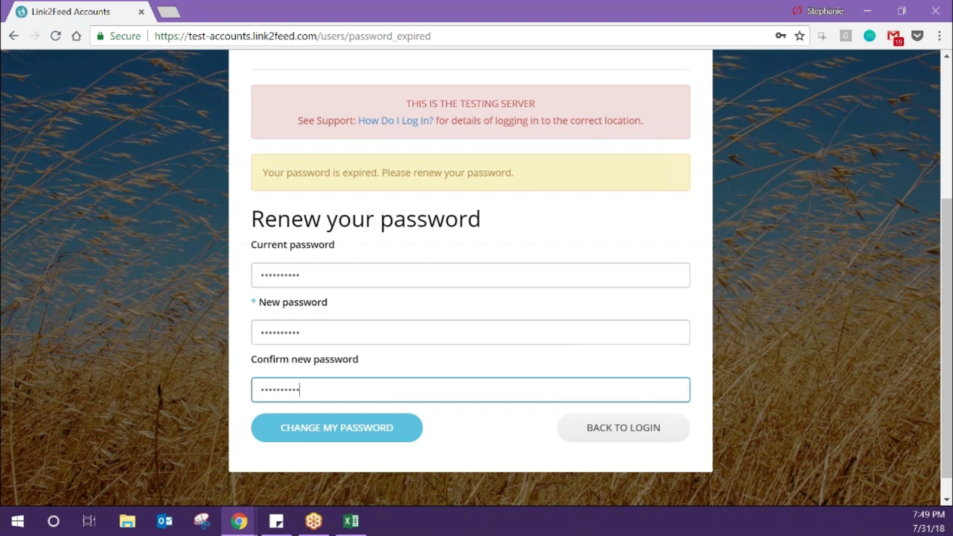
{"action": "key", "text": "alt+Tab"}
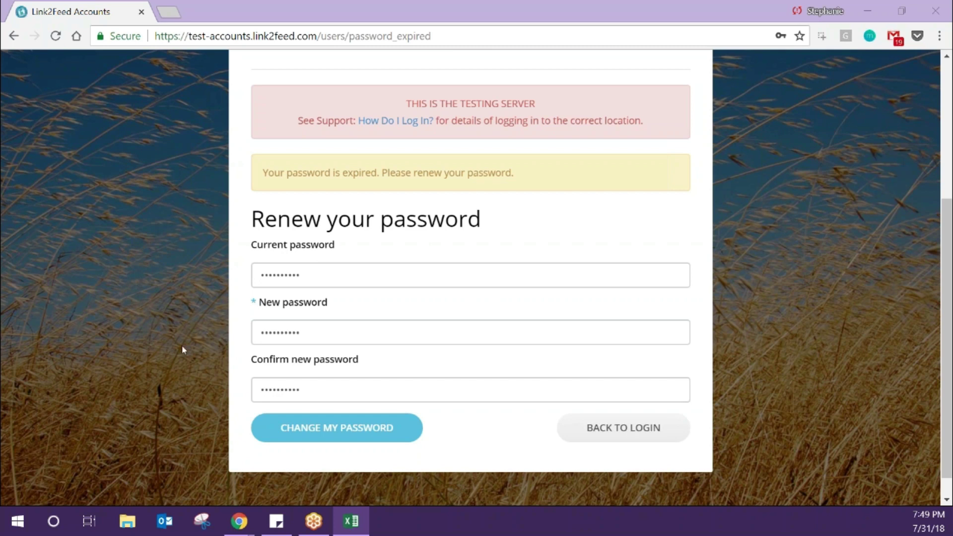
- Save the new password, then read and agree to the End User Software License Agreement
{"action": "left_click", "coordinate": [291, 431]}
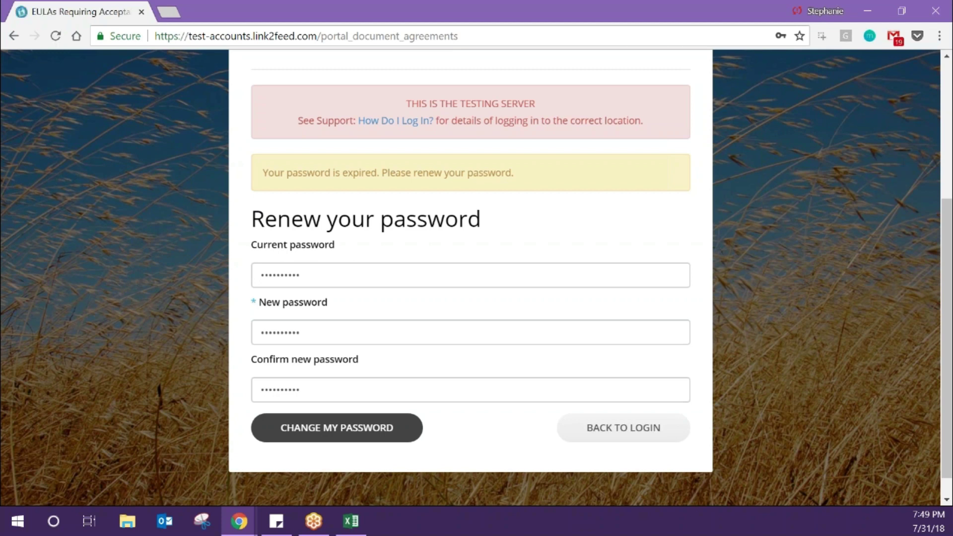
{"action": "scroll", "coordinate": [339, 398], "scroll_direction": "down", "scroll_amount": 3}
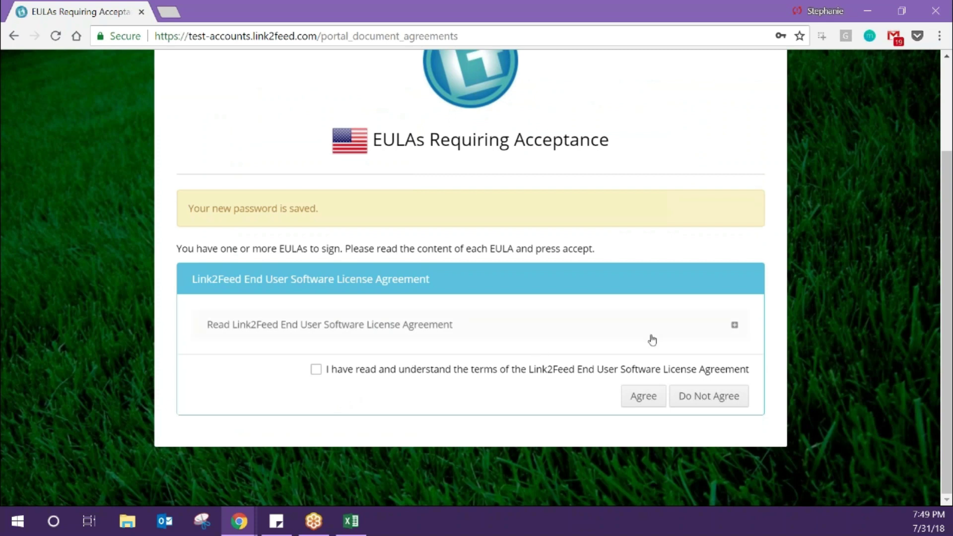
{"action": "left_click", "coordinate": [735, 328]}
{"action": "scroll", "coordinate": [734, 329], "scroll_direction": "down", "scroll_amount": 5}
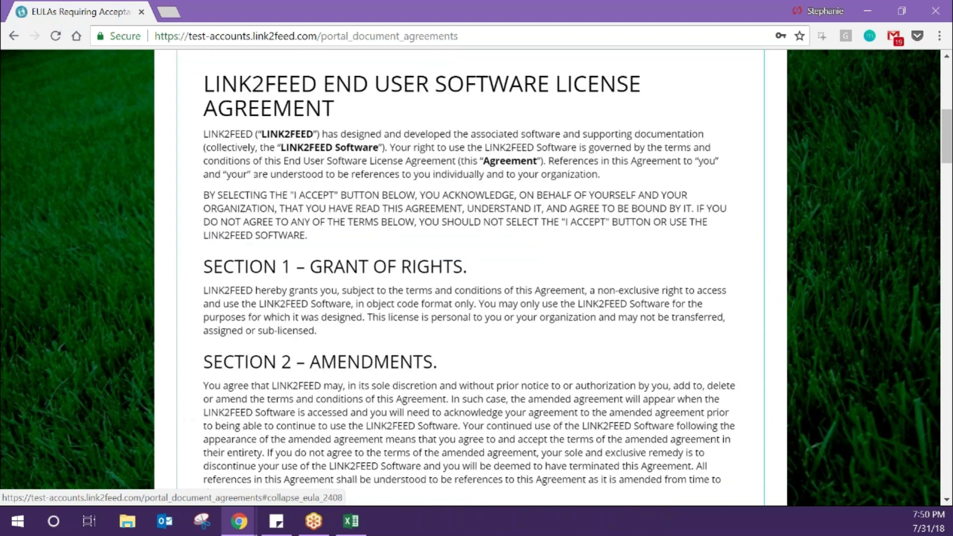
{"action": "scroll", "coordinate": [470, 278], "scroll_direction": "down", "scroll_amount": 15}
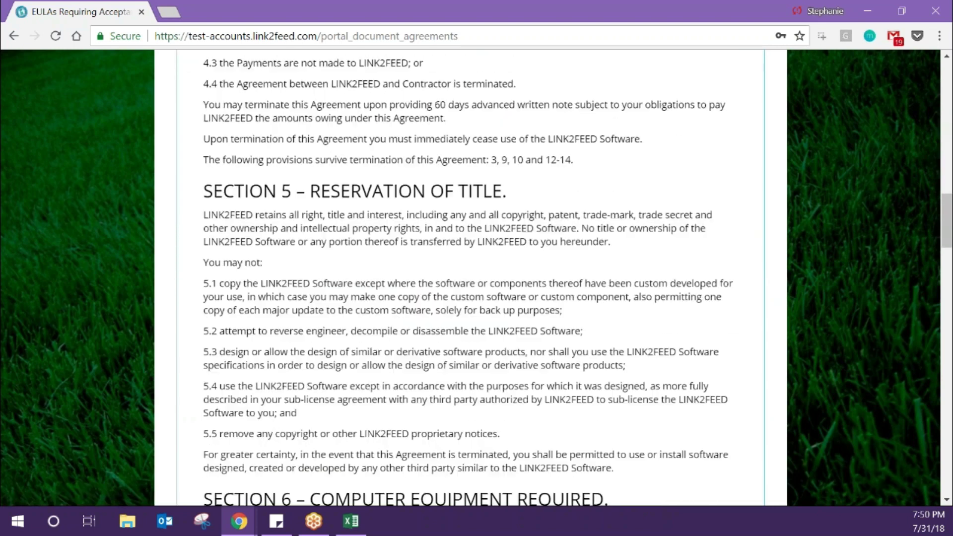
{"action": "scroll", "coordinate": [351, 404], "scroll_direction": "down", "scroll_amount": 20}
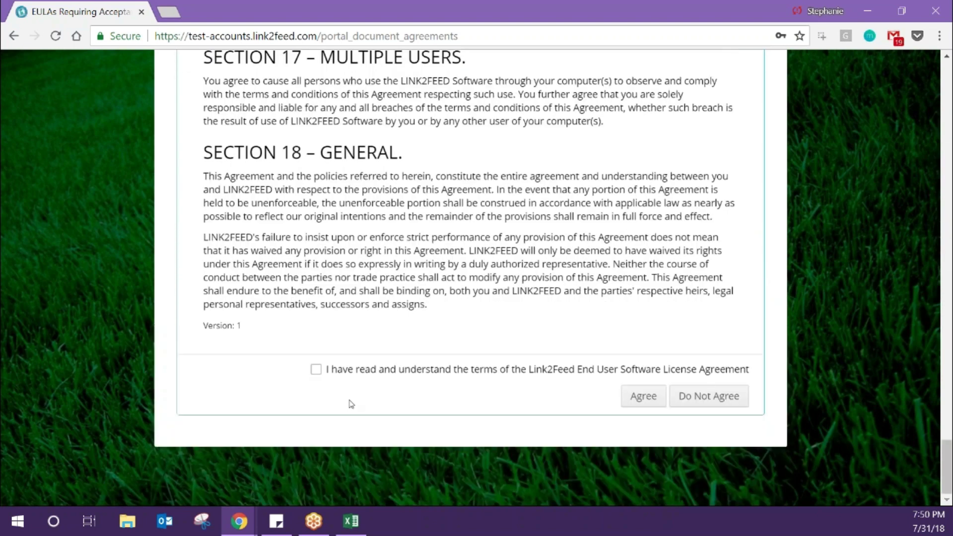
{"action": "left_click", "coordinate": [317, 370]}
{"action": "left_click", "coordinate": [639, 403]}
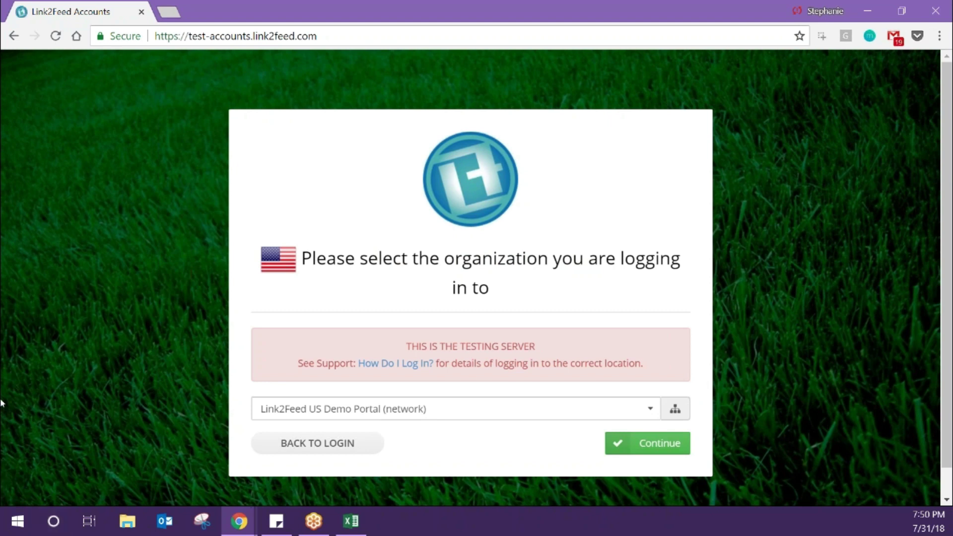
- Log into the organization Agency 1- CSFP, TEFAP, Pantry, Furniture (agency)
{"action": "key", "text": "alt+Tab"}
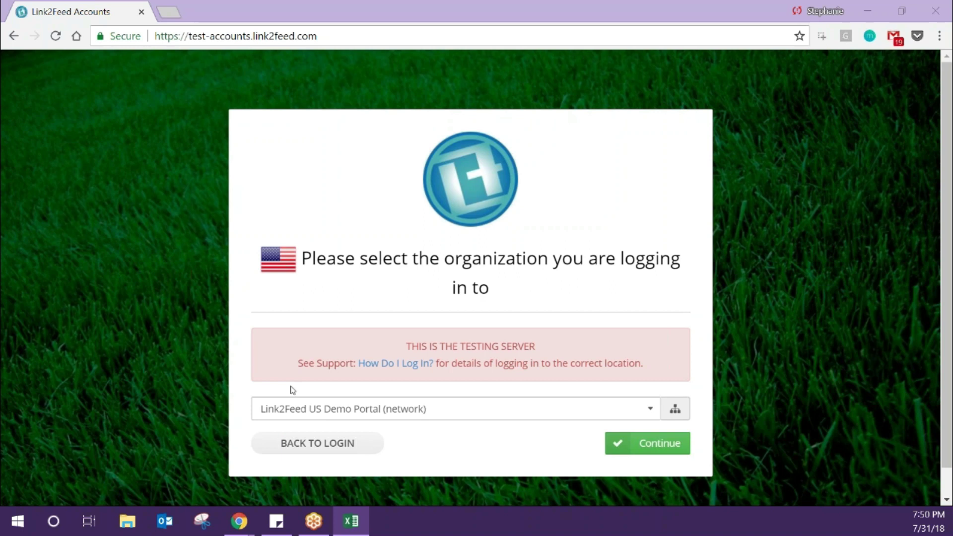
{"action": "left_click", "coordinate": [285, 407]}
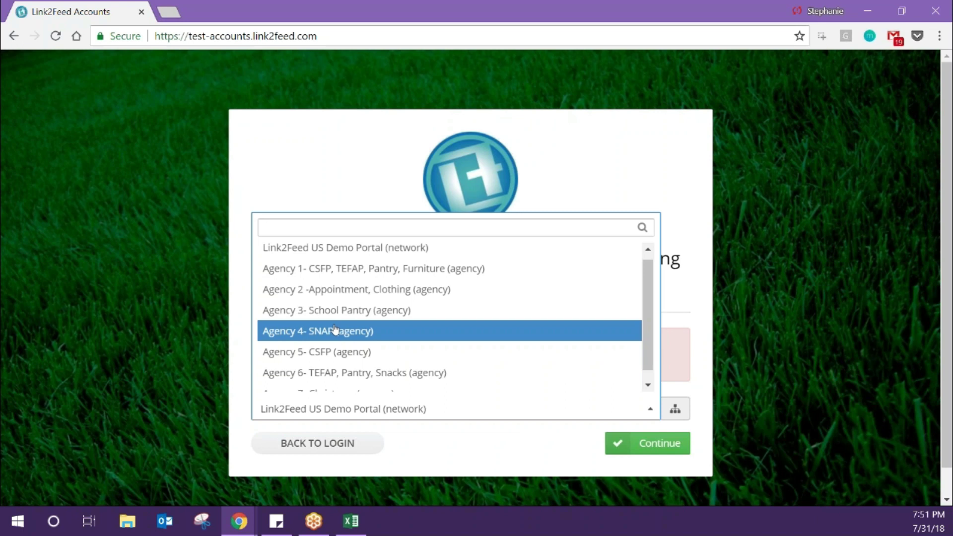
{"action": "left_click", "coordinate": [363, 270]}
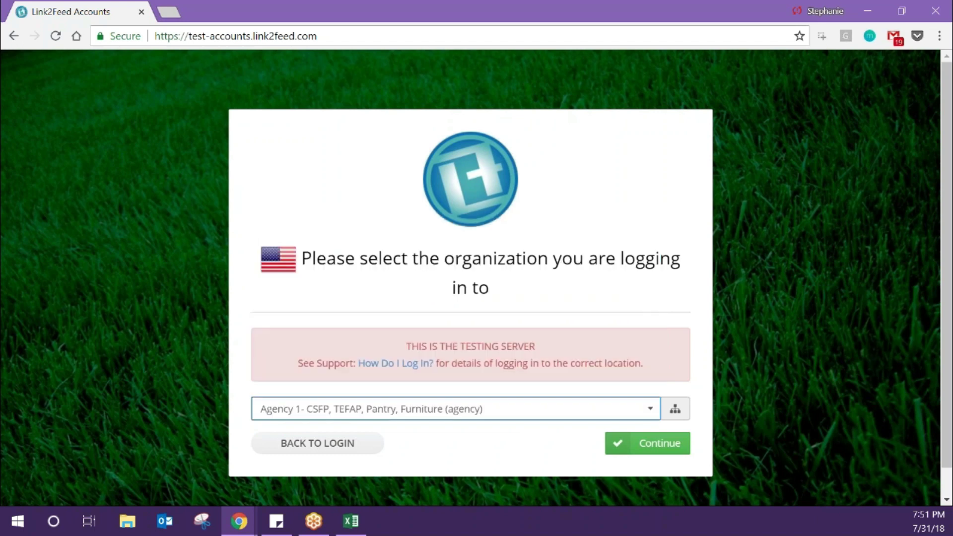
{"action": "left_click", "coordinate": [635, 448]}
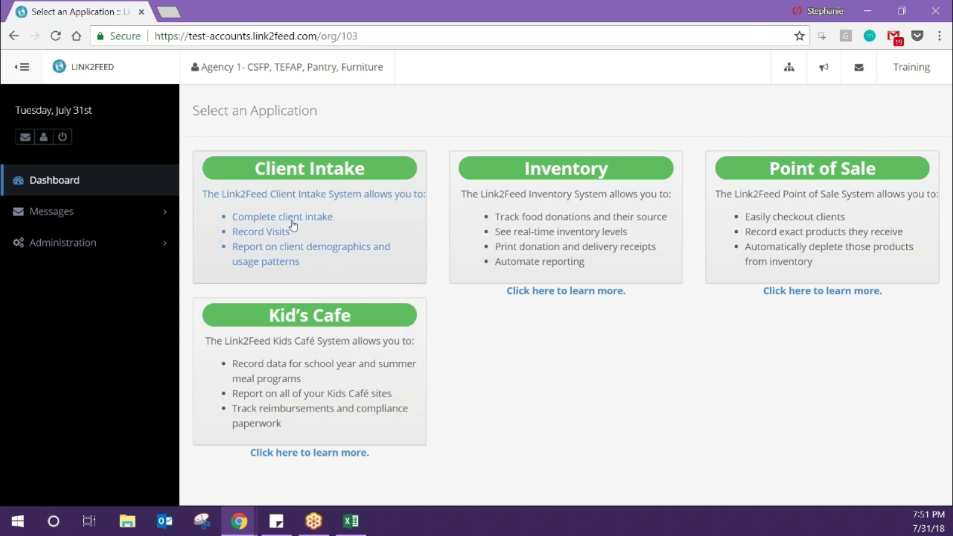
- Launch Client Intake via the Complete client intake link
{"action": "left_click", "coordinate": [293, 226]}
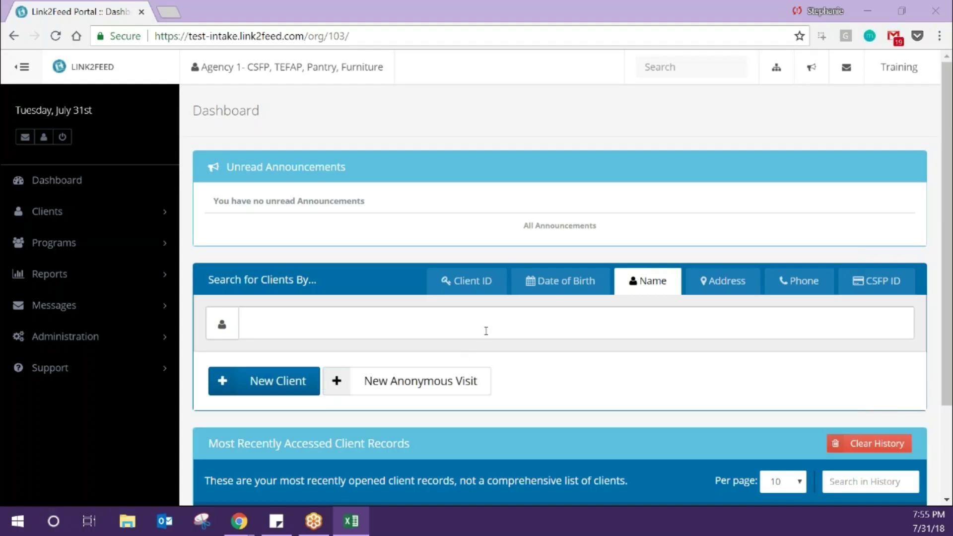
- Enter the client's ID in the Client ID search, then choose the Date of Birth search
{"action": "left_click", "coordinate": [485, 331]}
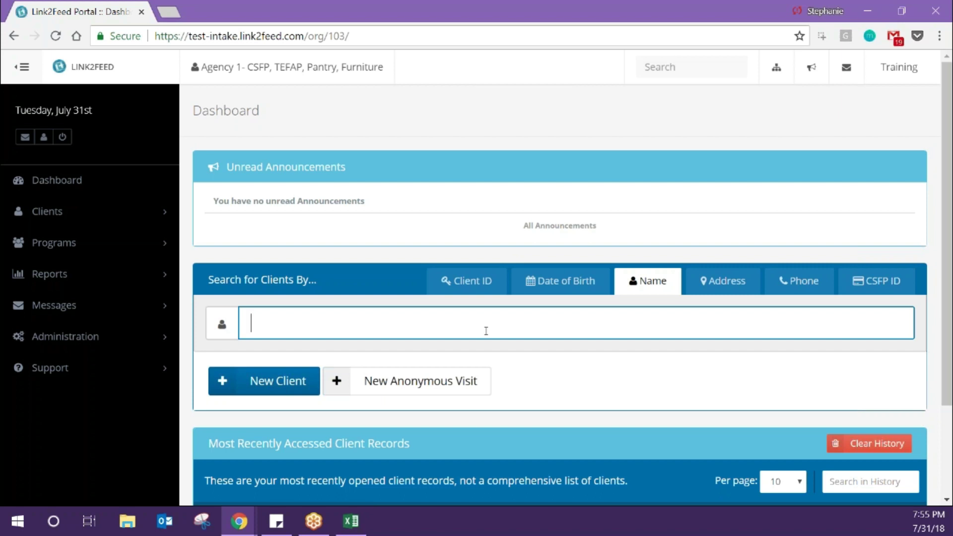
{"action": "left_click", "coordinate": [481, 286]}
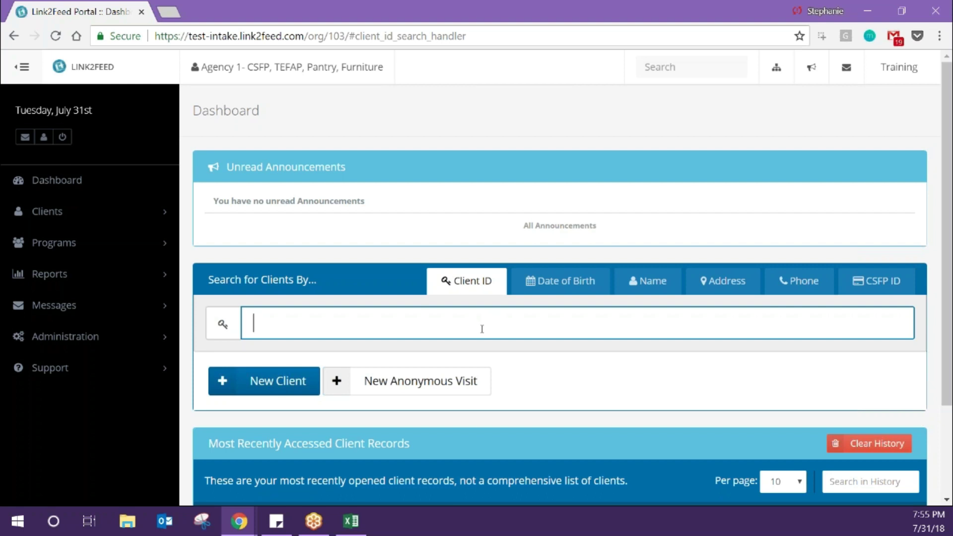
{"action": "type", "text": "10146"}
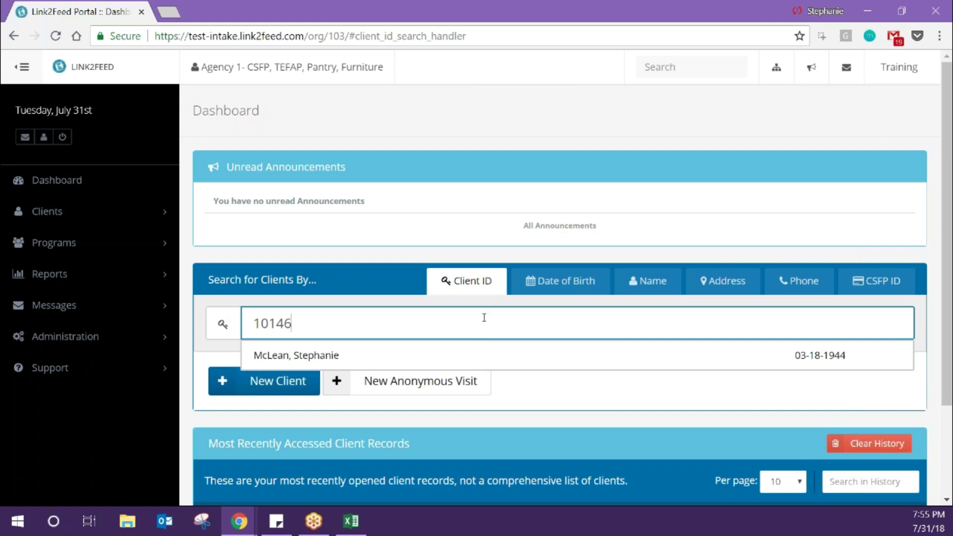
{"action": "left_click", "coordinate": [550, 282]}
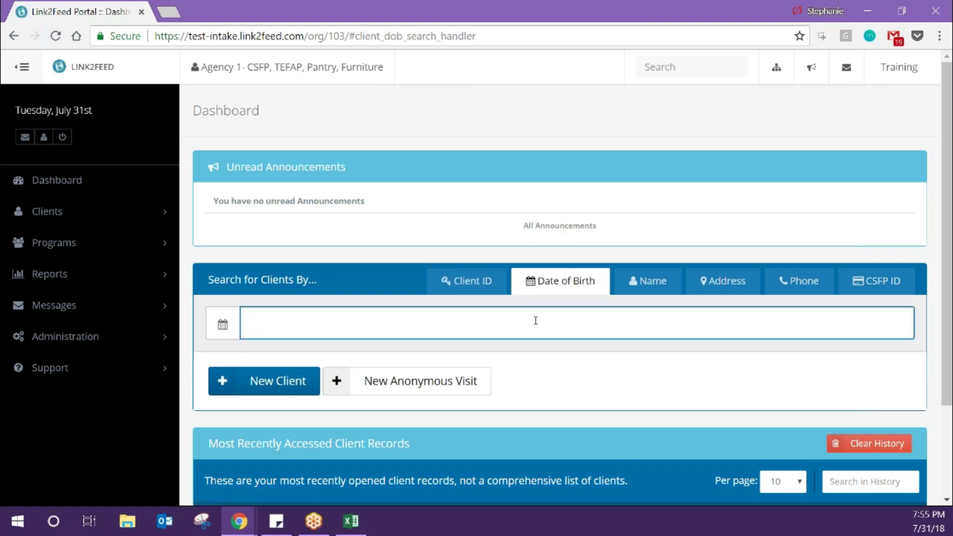
- Search by birth date 1989-01-01, then retype it as 1989/01/01 and 1989.01.01
{"action": "type", "text": "1989-03"}
{"action": "key", "text": "BackSpace"}
{"action": "key", "text": "BackSpace"}
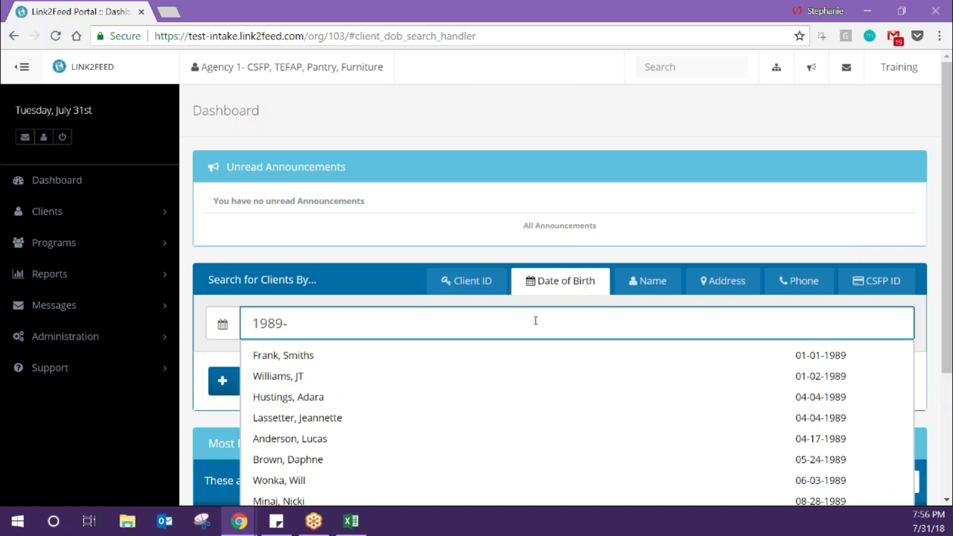
{"action": "type", "text": "01-01"}
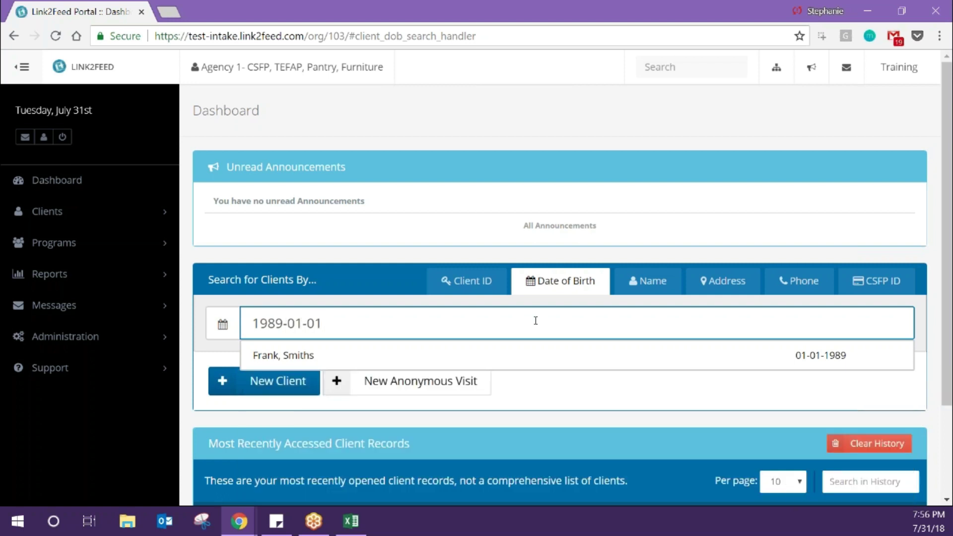
{"action": "key", "text": "BackSpace"}
{"action": "key", "text": "BackSpace"}
{"action": "key", "text": "BackSpace"}
{"action": "key", "text": "BackSpace"}
{"action": "key", "text": "BackSpace"}
{"action": "key", "text": "BackSpace"}
{"action": "type", "text": "/01"}
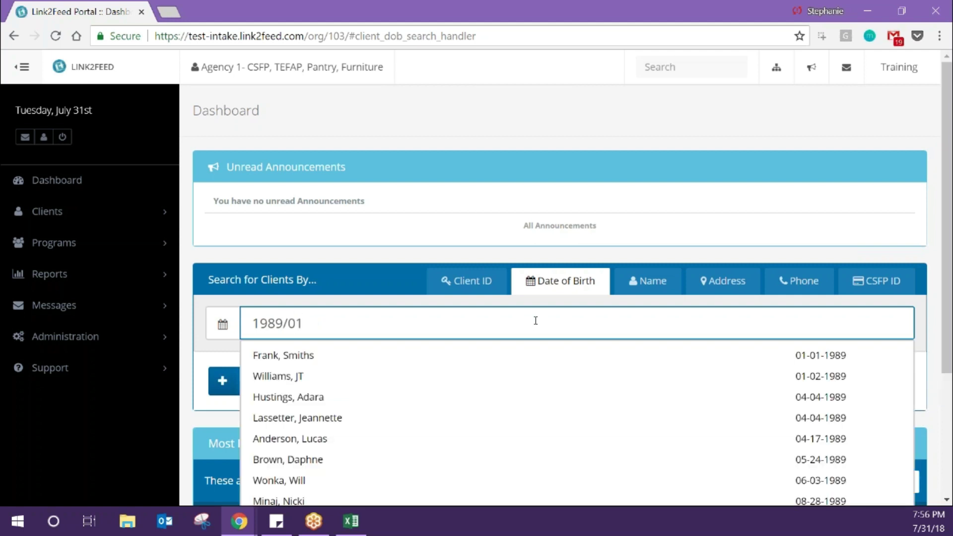
{"action": "type", "text": "/01"}
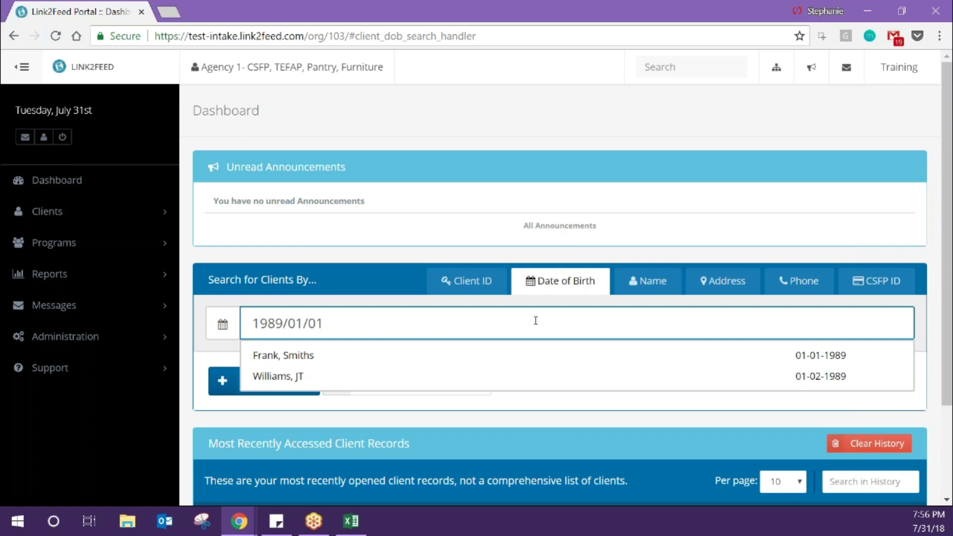
{"action": "key", "text": "BackSpace"}
{"action": "key", "text": "BackSpace"}
{"action": "key", "text": "BackSpace"}
{"action": "key", "text": "BackSpace"}
{"action": "key", "text": "BackSpace"}
{"action": "key", "text": "BackSpace"}
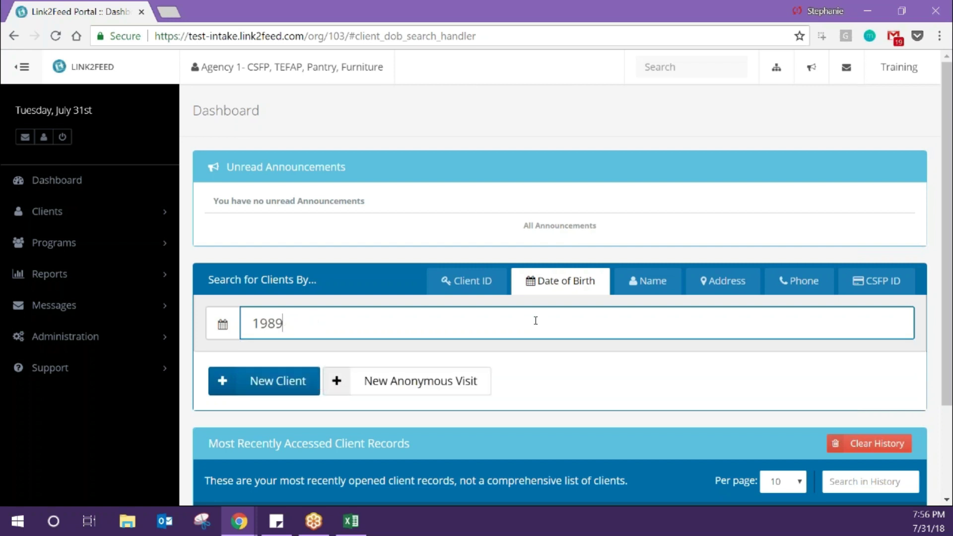
{"action": "type", "text": ".01"}
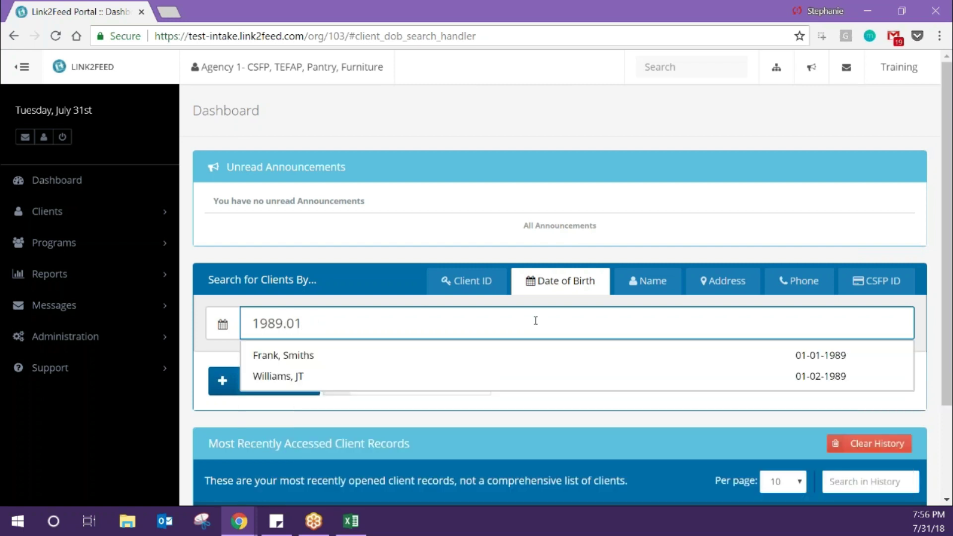
{"action": "type", "text": ".01"}
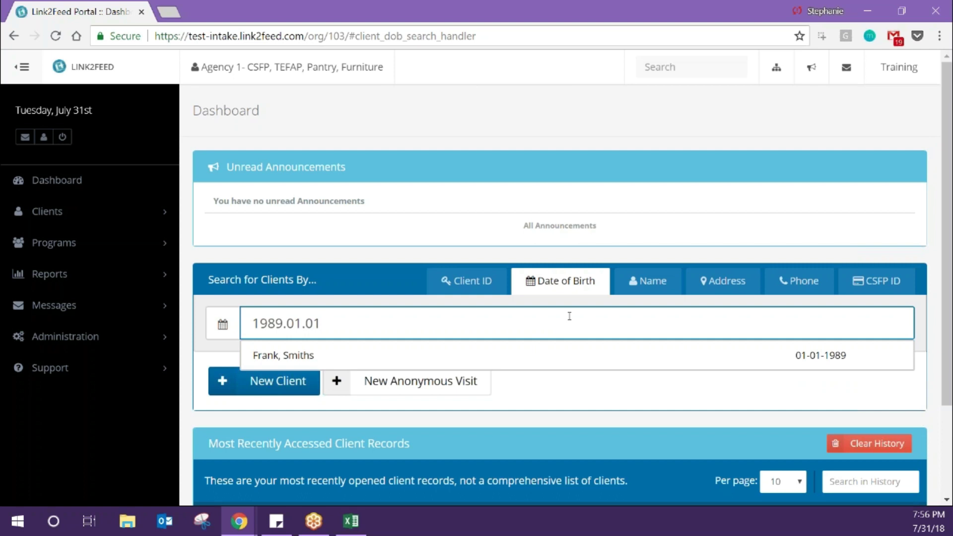
- Switch to Name search and try the client's first name, then the surname alone
{"action": "left_click", "coordinate": [631, 283]}
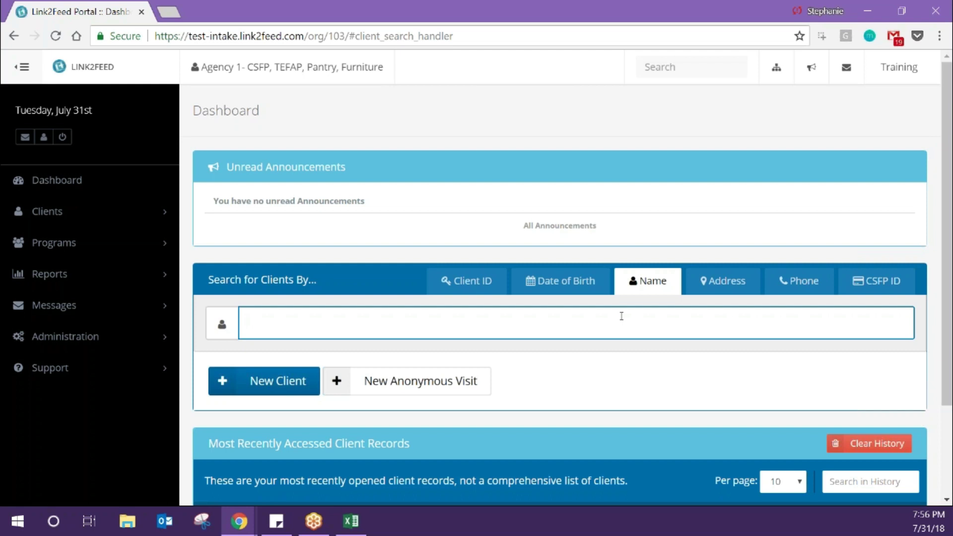
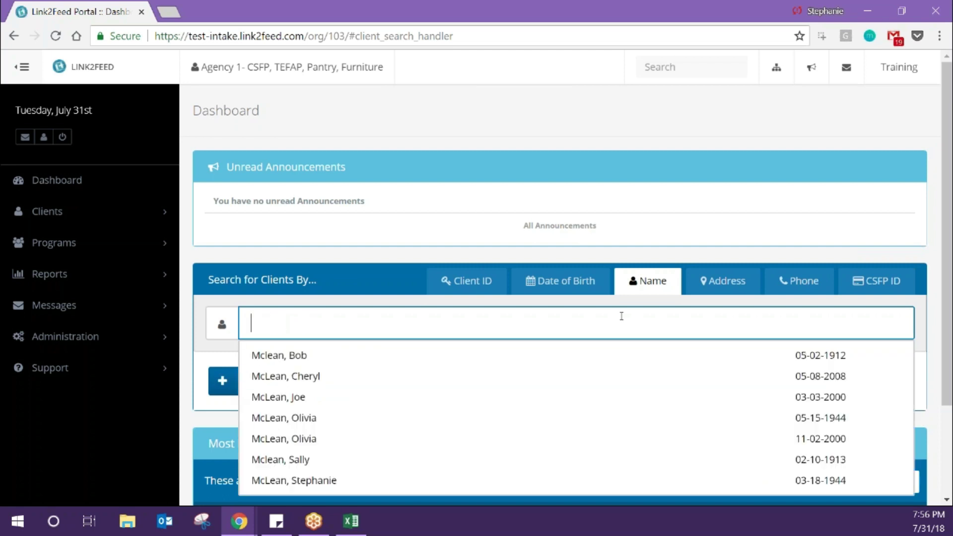
- Search the client's name as 'Last, First' and 'First Last', then clear the field
{"action": "type", "text": "ste"}
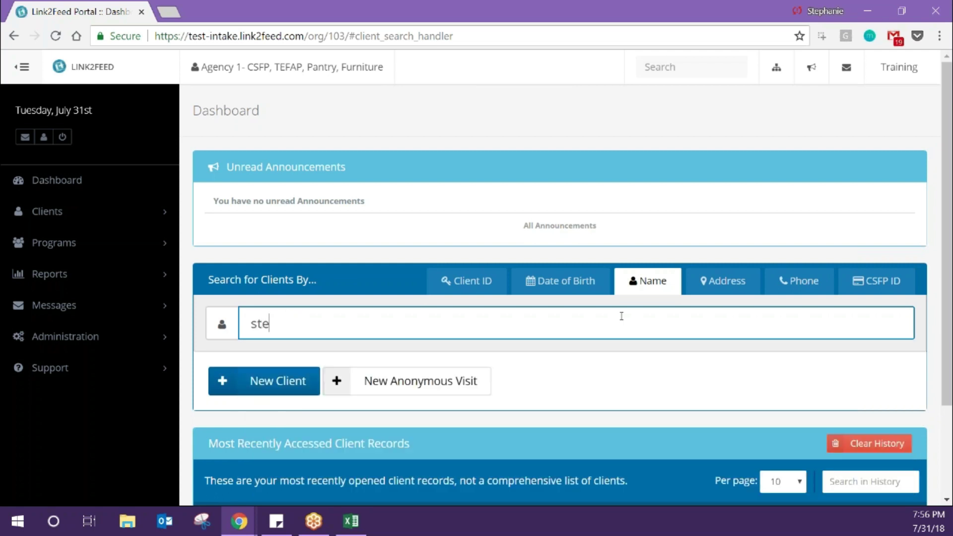
{"action": "key", "text": "BackSpace"}
{"action": "key", "text": "BackSpace"}
{"action": "key", "text": "BackSpace"}
{"action": "type", "text": "pha"}
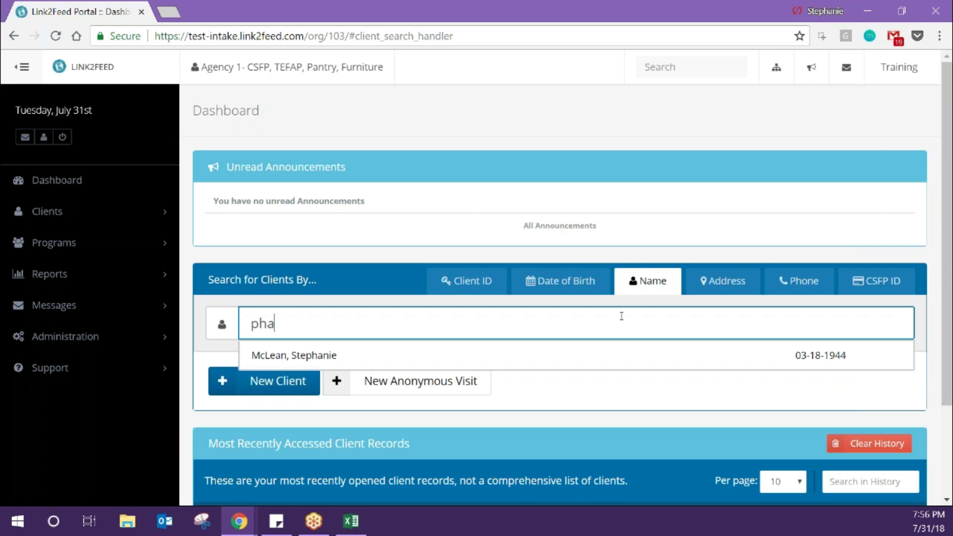
{"action": "key", "text": "BackSpace"}
{"action": "key", "text": "BackSpace"}
{"action": "key", "text": "BackSpace"}
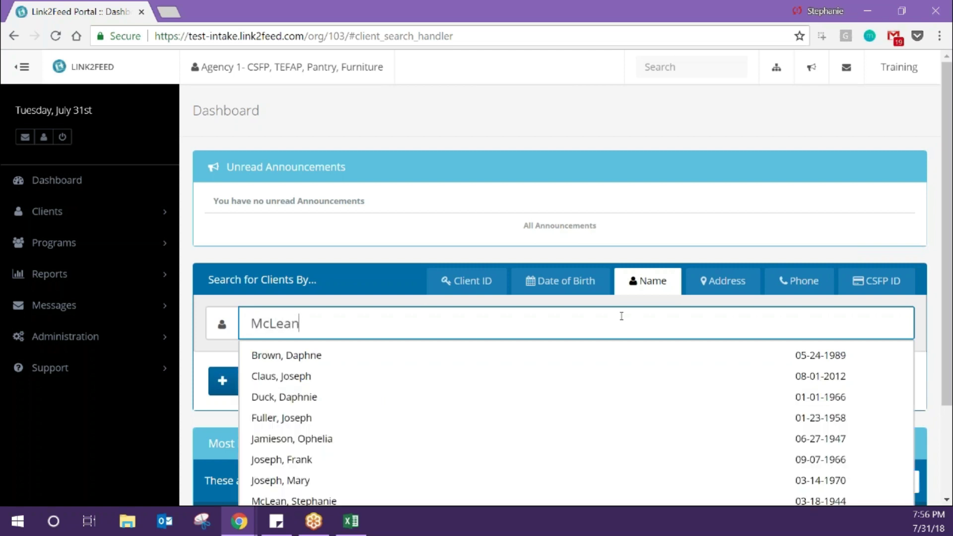
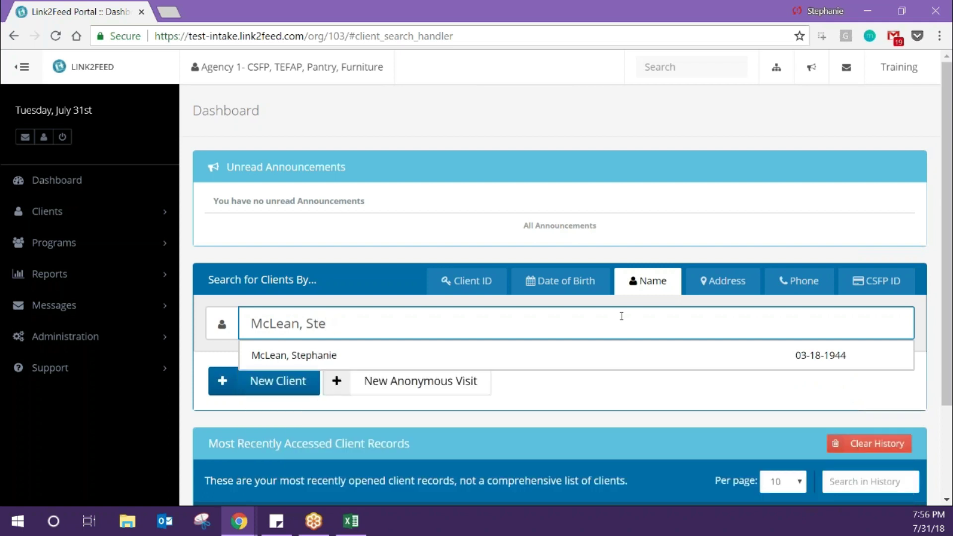
{"action": "type", "text": "Ste"}
{"action": "key", "text": "BackSpace"}
{"action": "key", "text": "BackSpace"}
{"action": "key", "text": "BackSpace"}
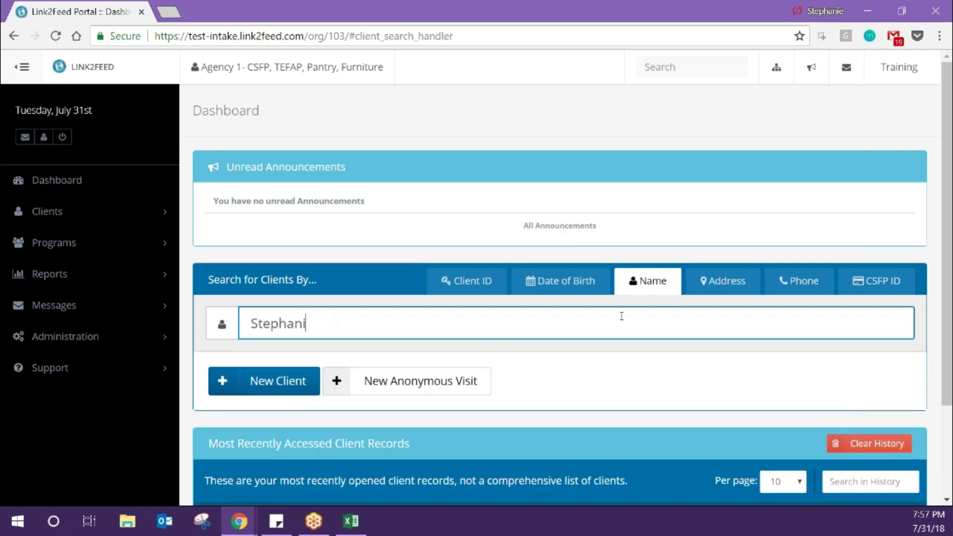
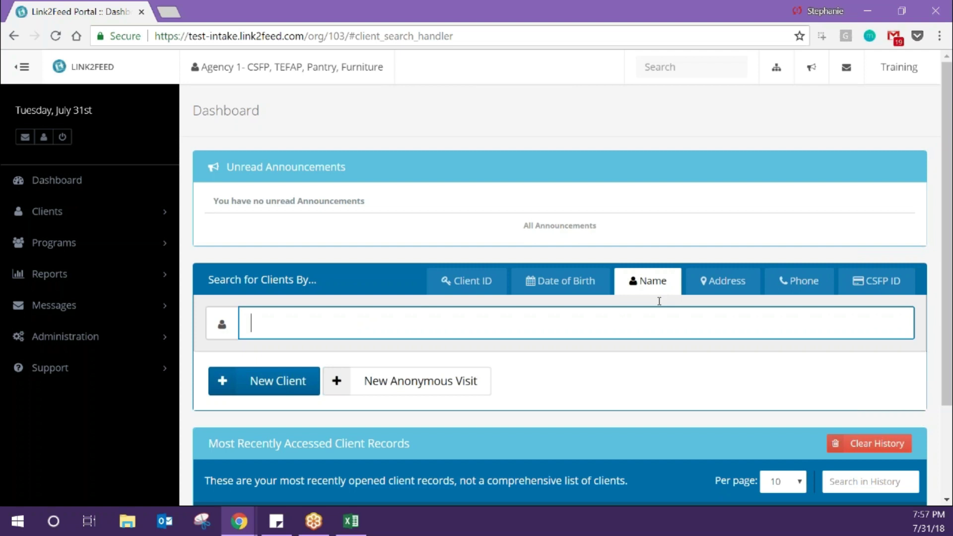
- Search by Address with a house number and street, then the street name only, and clear it
{"action": "left_click", "coordinate": [729, 281]}
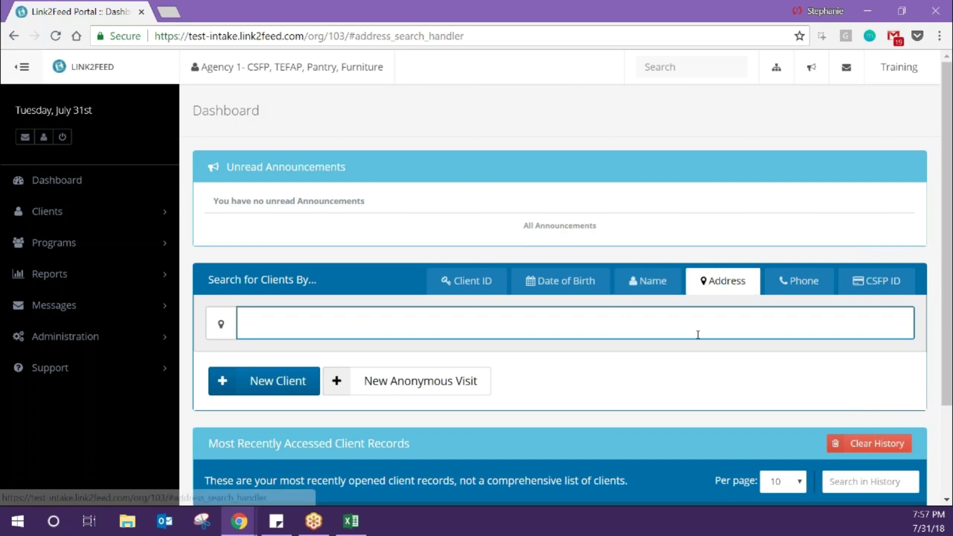
{"action": "type", "text": "100"}
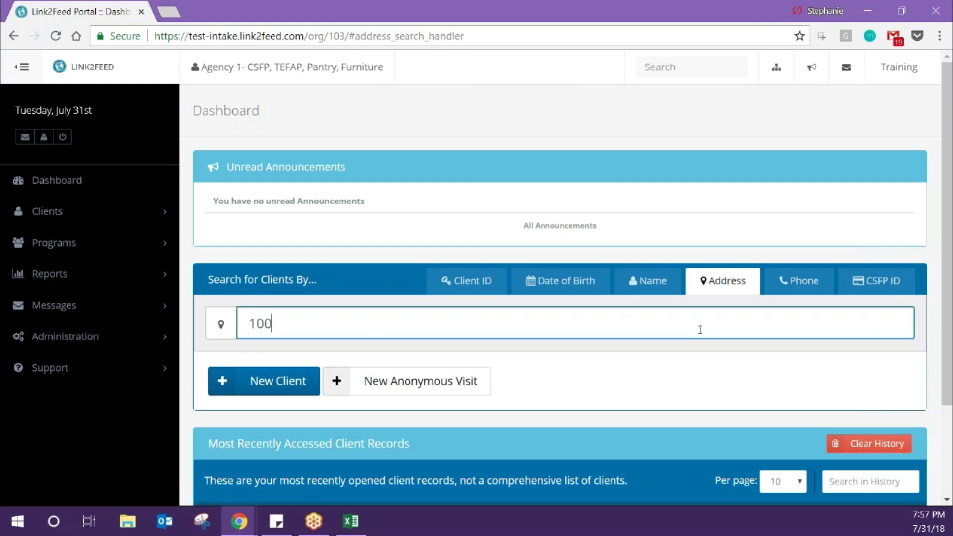
{"action": "type", "text": " Main "}
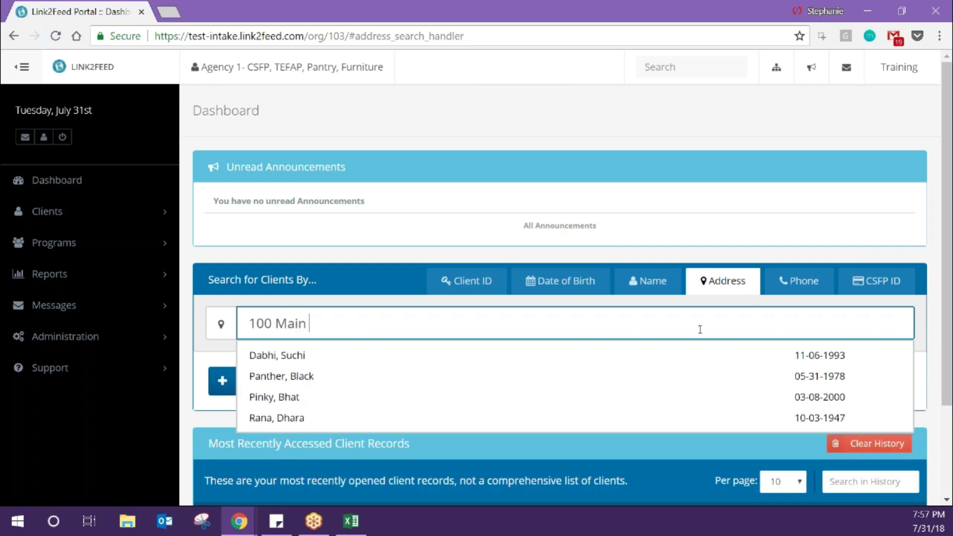
{"action": "type", "text": "s"}
{"action": "key", "text": "BackSpace"}
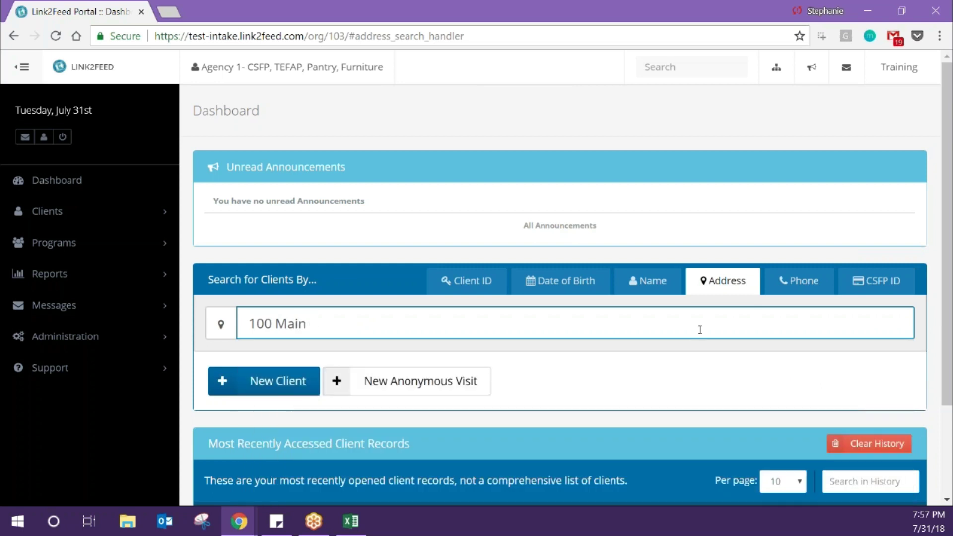
{"action": "key", "text": "BackSpace"}
{"action": "key", "text": "BackSpace"}
{"action": "key", "text": "BackSpace"}
{"action": "key", "text": "BackSpace"}
{"action": "key", "text": "BackSpace"}
{"action": "key", "text": "BackSpace"}
{"action": "key", "text": "BackSpace"}
{"action": "key", "text": "BackSpace"}
{"action": "type", "text": "main street"}
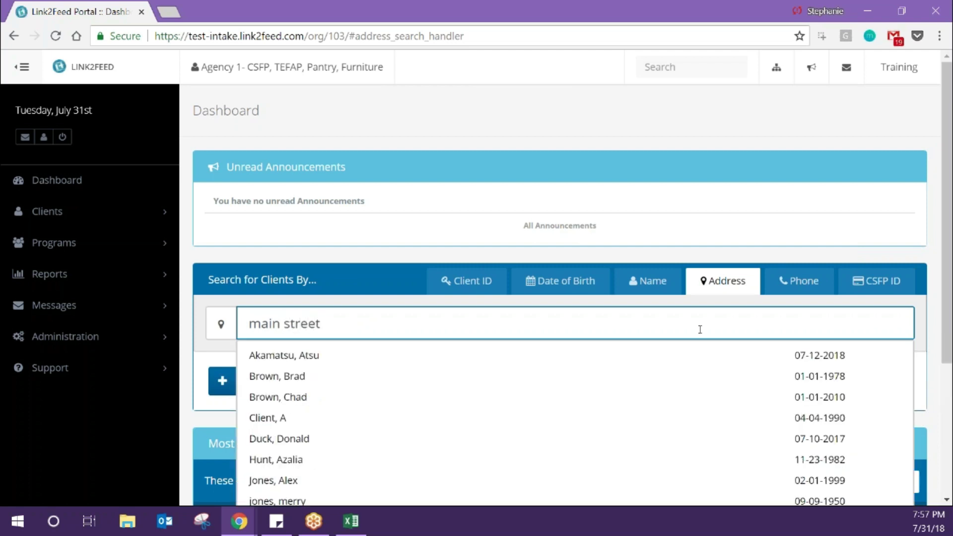
{"action": "key", "text": "BackSpace"}
{"action": "key", "text": "BackSpace"}
{"action": "key", "text": "BackSpace"}
{"action": "key", "text": "BackSpace"}
{"action": "key", "text": "BackSpace"}
{"action": "key", "text": "BackSpace"}
{"action": "key", "text": "BackSpace"}
{"action": "key", "text": "BackSpace"}
{"action": "key", "text": "BackSpace"}
{"action": "key", "text": "BackSpace"}
{"action": "key", "text": "BackSpace"}
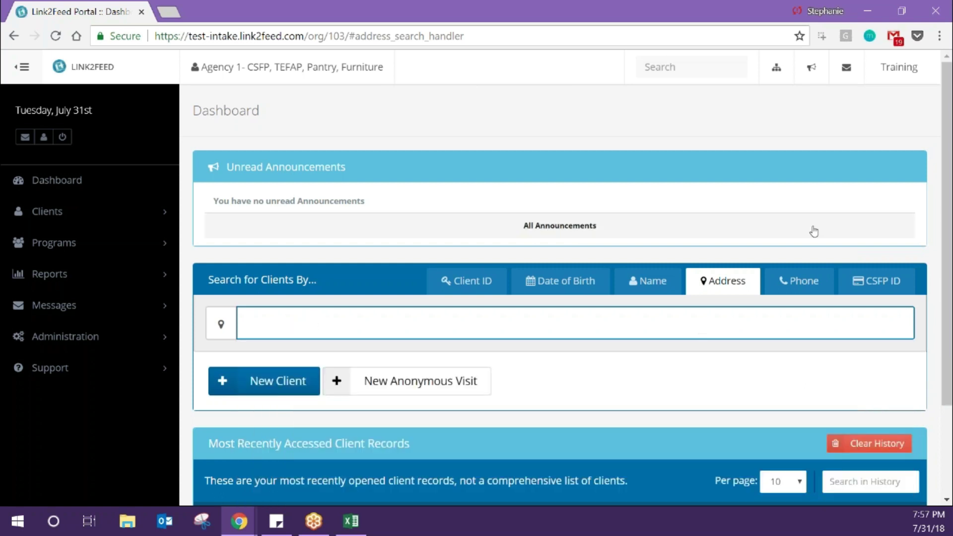
- Try a phone number search, then switch the client search to CSFP ID
{"action": "left_click", "coordinate": [812, 283]}
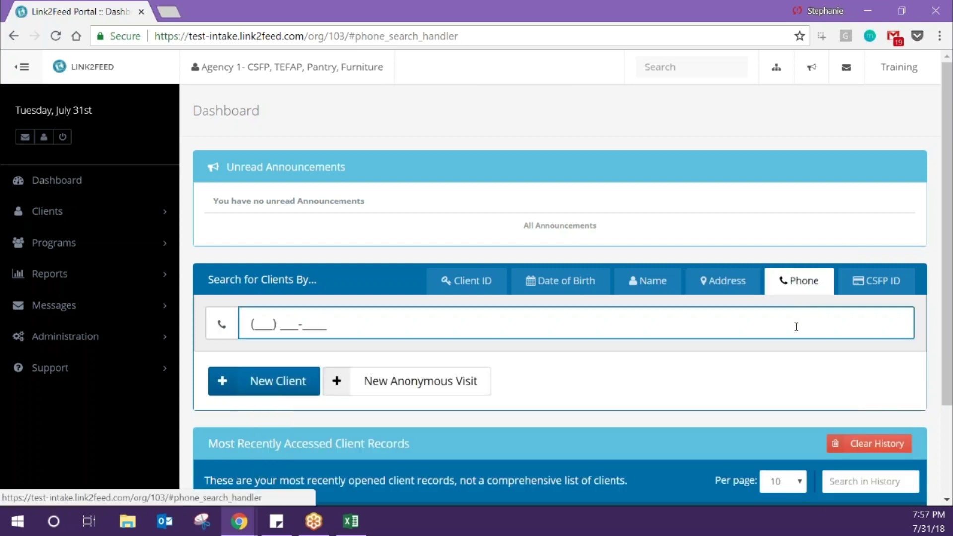
{"action": "type", "text": "123) "}
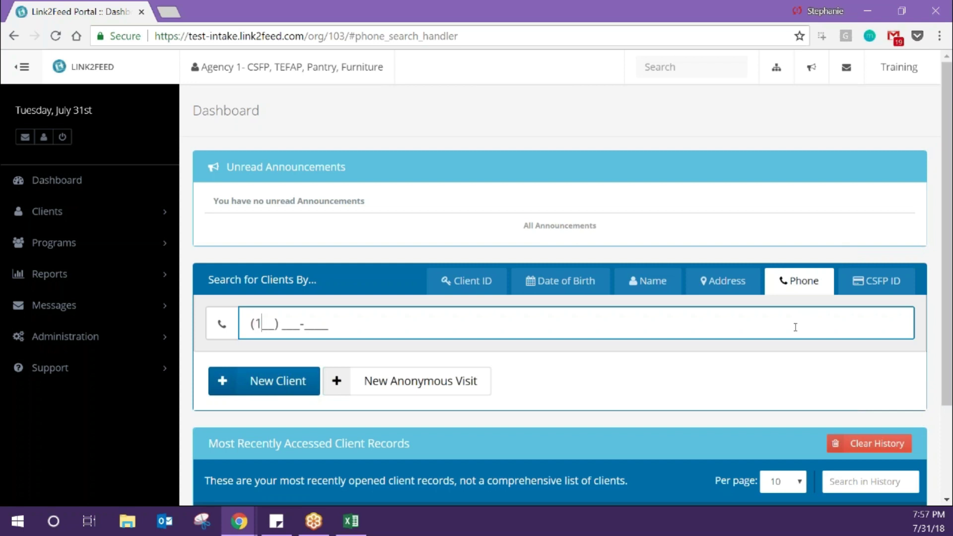
{"action": "type", "text": "456-7"}
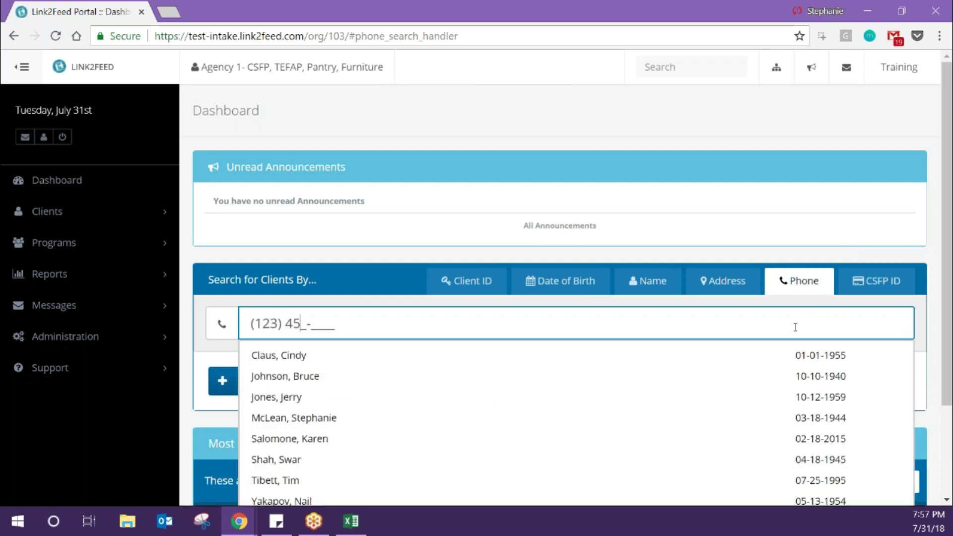
{"action": "type", "text": "890"}
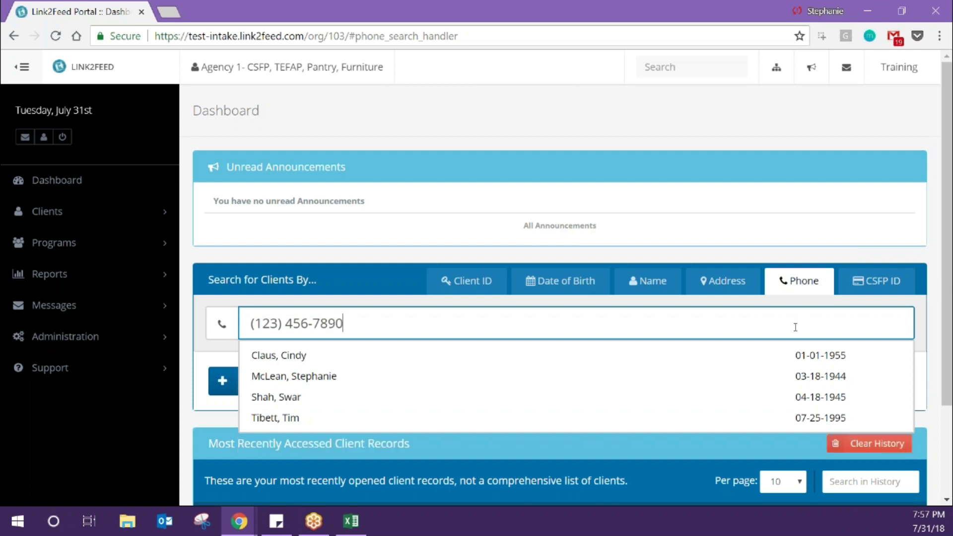
{"action": "key", "text": "BackSpace"}
{"action": "key", "text": "BackSpace"}
{"action": "key", "text": "BackSpace"}
{"action": "key", "text": "BackSpace"}
{"action": "key", "text": "BackSpace"}
{"action": "key", "text": "BackSpace"}
{"action": "key", "text": "BackSpace"}
{"action": "key", "text": "BackSpace"}
{"action": "key", "text": "BackSpace"}
{"action": "key", "text": "BackSpace"}
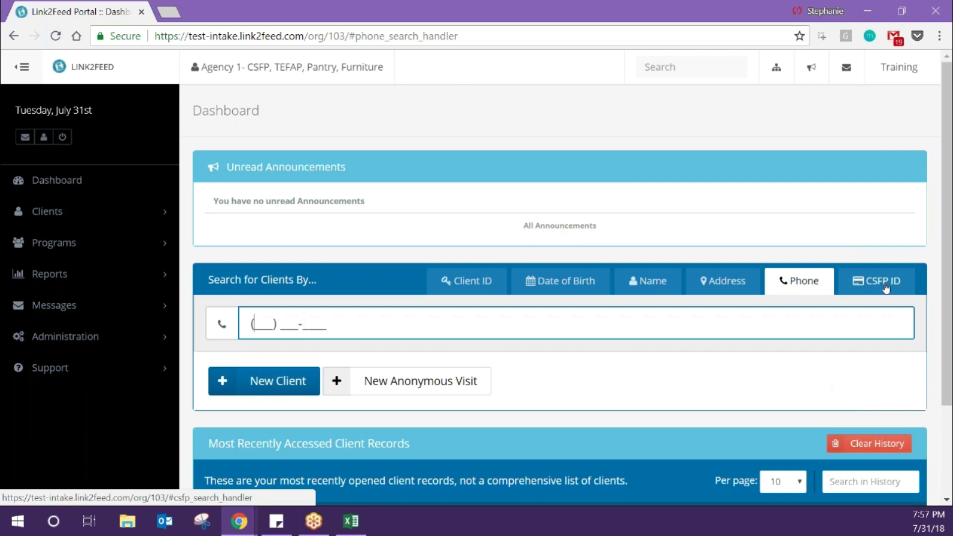
{"action": "left_click", "coordinate": [886, 287]}
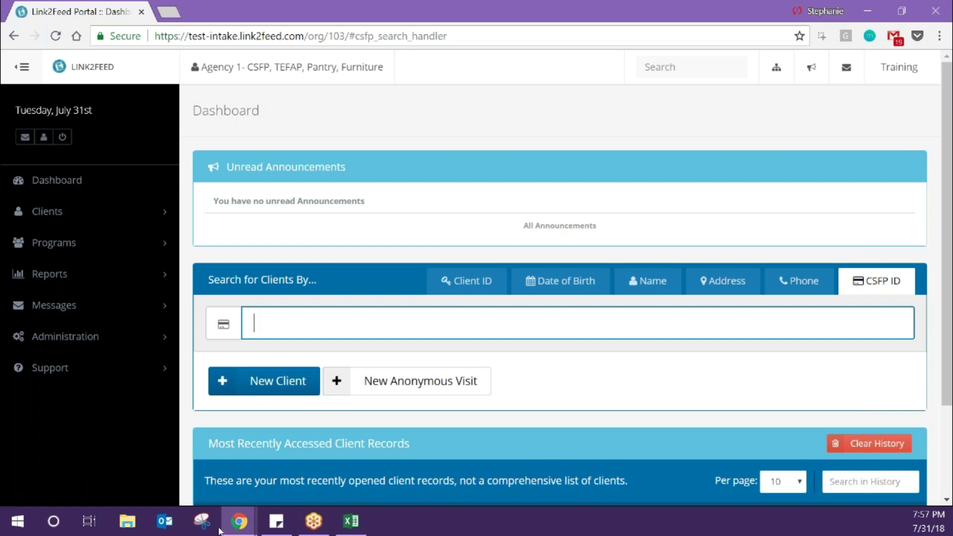
{"action": "key", "text": "alt+Tab"}
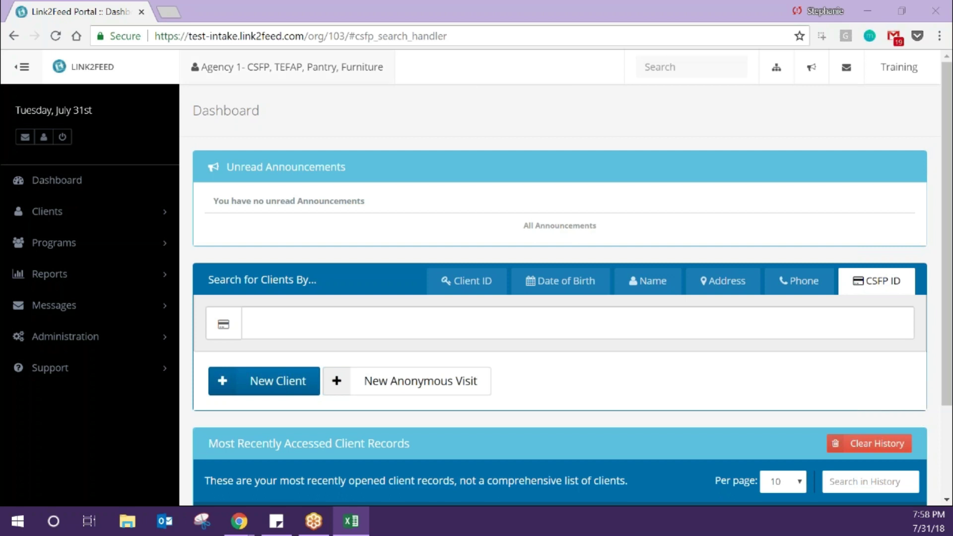
- Switch the client search to Name, enter the client's first name, and close the suggestions
{"action": "left_click", "coordinate": [397, 283]}
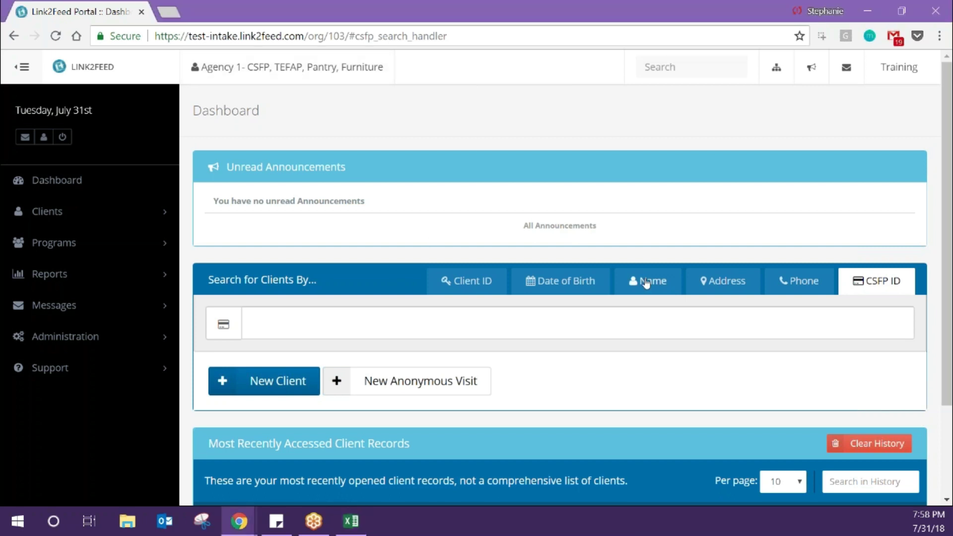
{"action": "left_click", "coordinate": [647, 281]}
{"action": "type", "text": "o"}
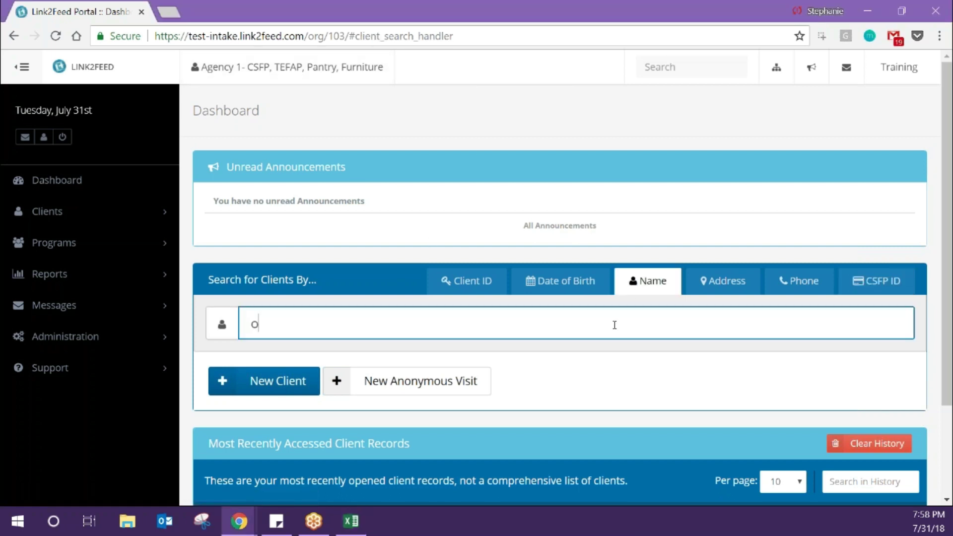
{"action": "type", "text": "livia"}
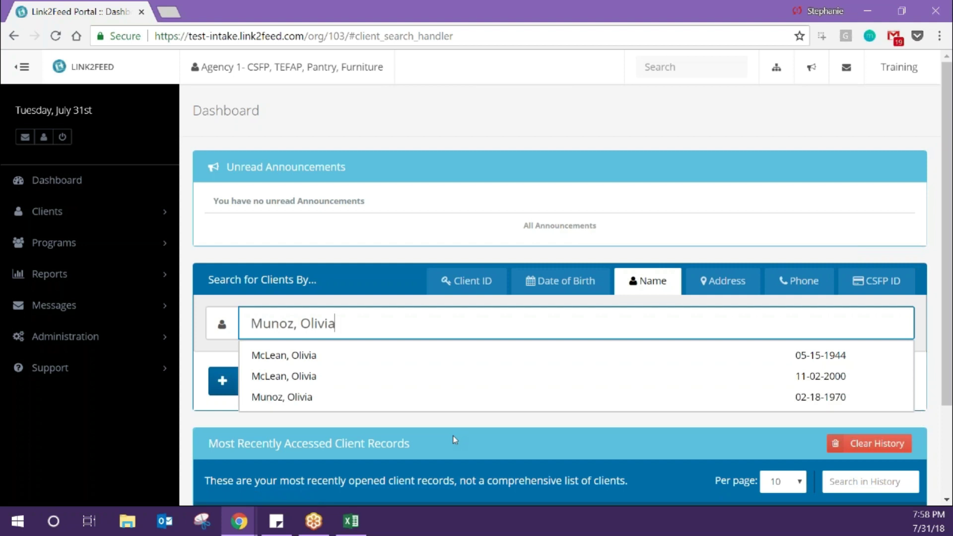
{"action": "left_click", "coordinate": [182, 430]}
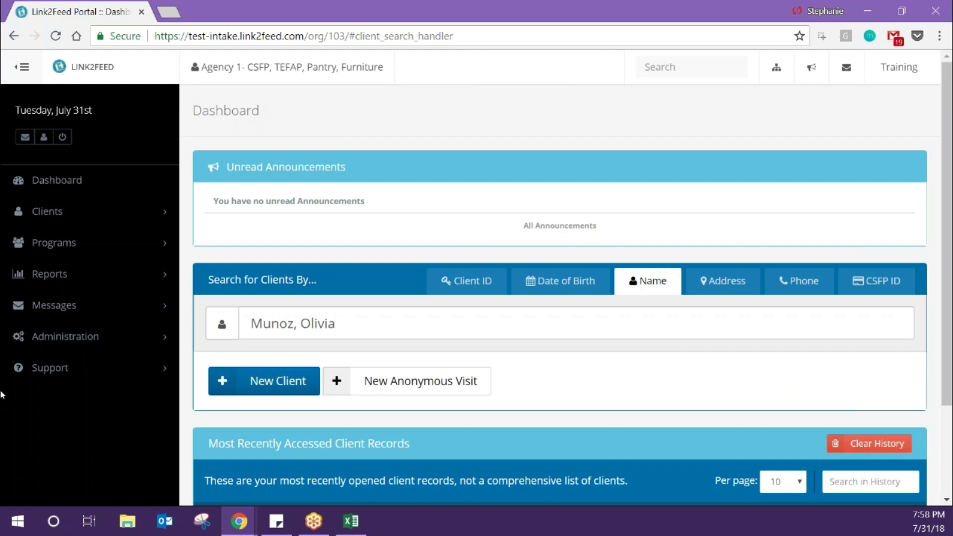
{"action": "left_click", "coordinate": [0, 395]}
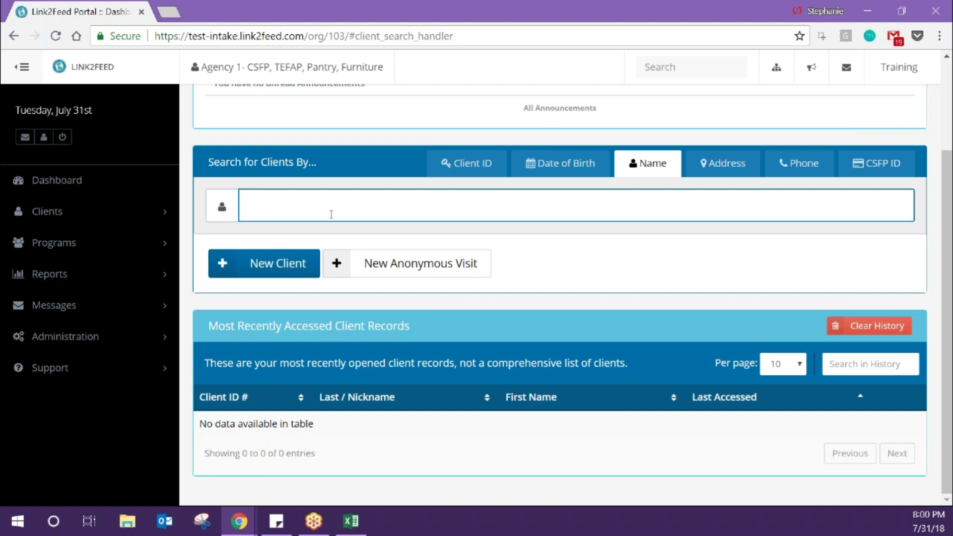
- Begin a New Client record and scroll through its empty Personal Information step
{"action": "left_click", "coordinate": [293, 270]}
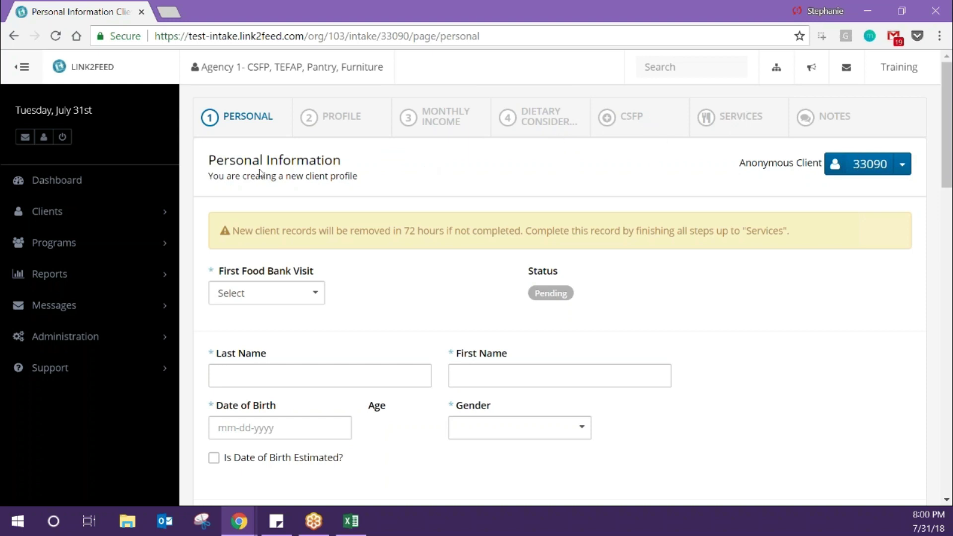
{"action": "scroll", "coordinate": [262, 170], "scroll_direction": "down", "scroll_amount": 1}
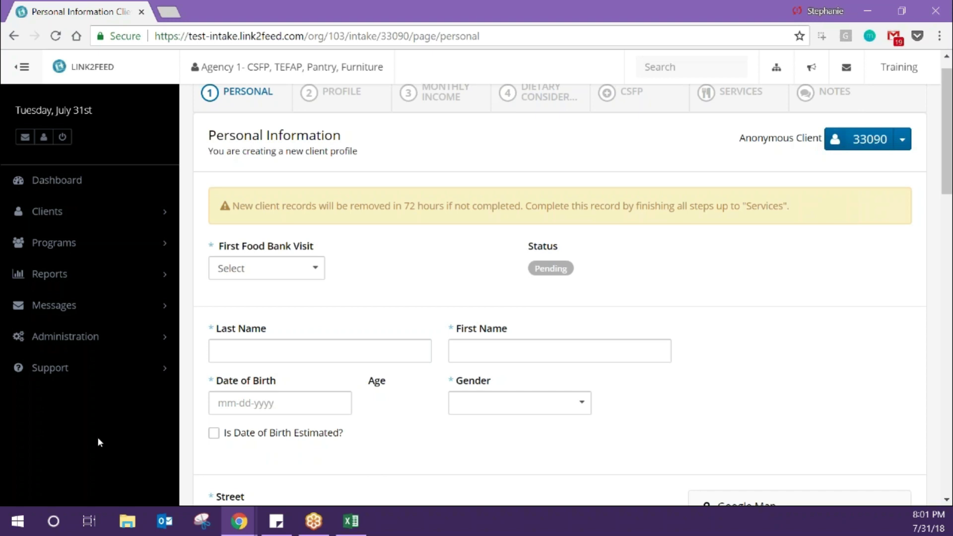
{"action": "key", "text": "alt+Tab"}
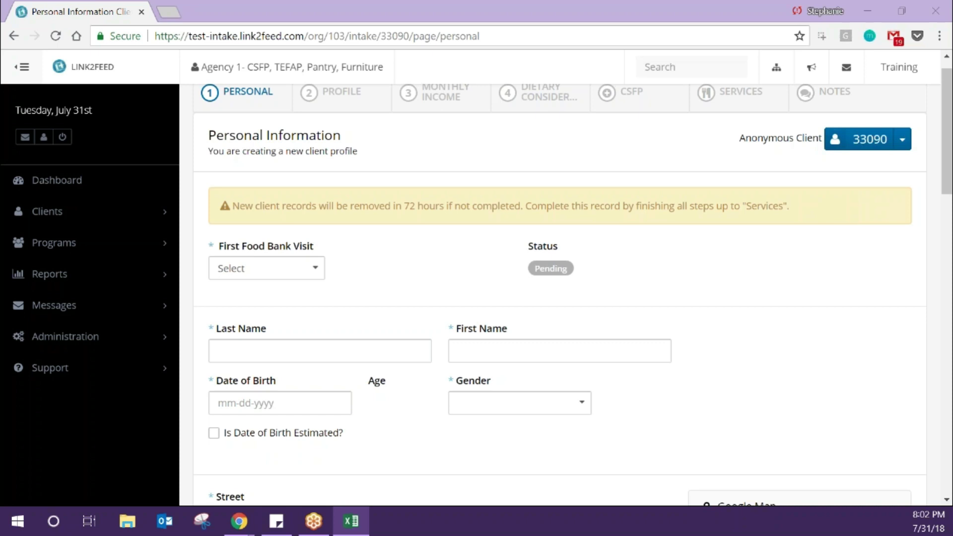
- Try Unknown and Today for First Food Bank Visit, settling on Specific Date
{"action": "left_click", "coordinate": [230, 276]}
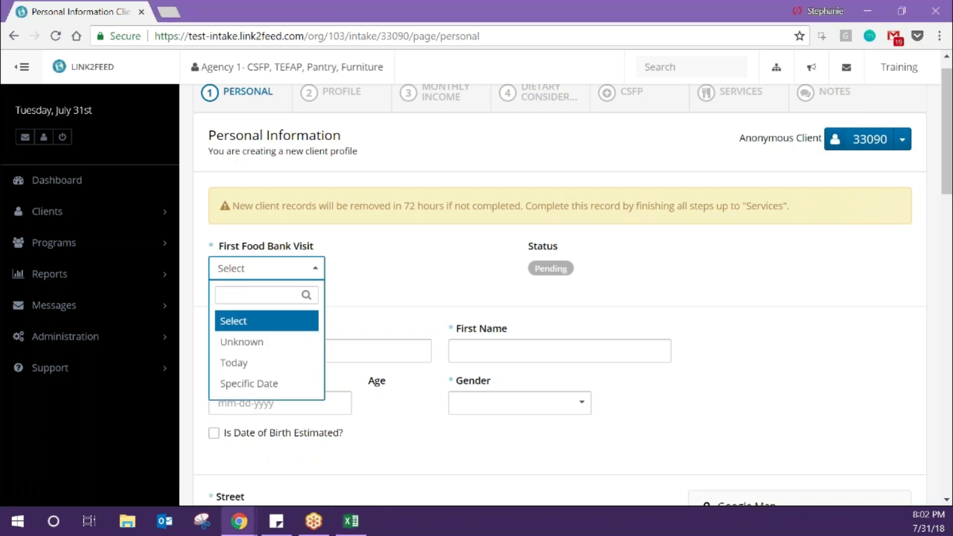
{"action": "left_click", "coordinate": [220, 341]}
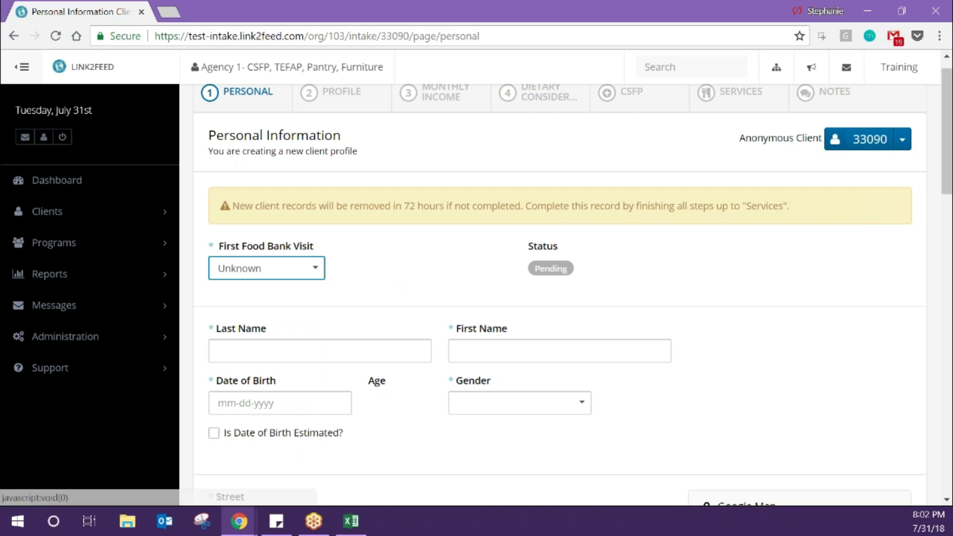
{"action": "left_click", "coordinate": [314, 277]}
{"action": "left_click", "coordinate": [282, 366]}
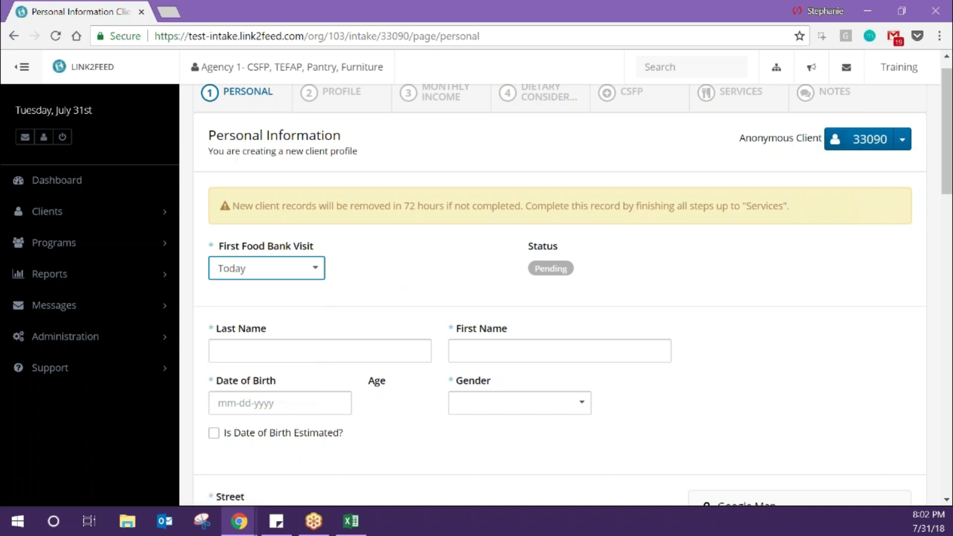
{"action": "left_click", "coordinate": [316, 279]}
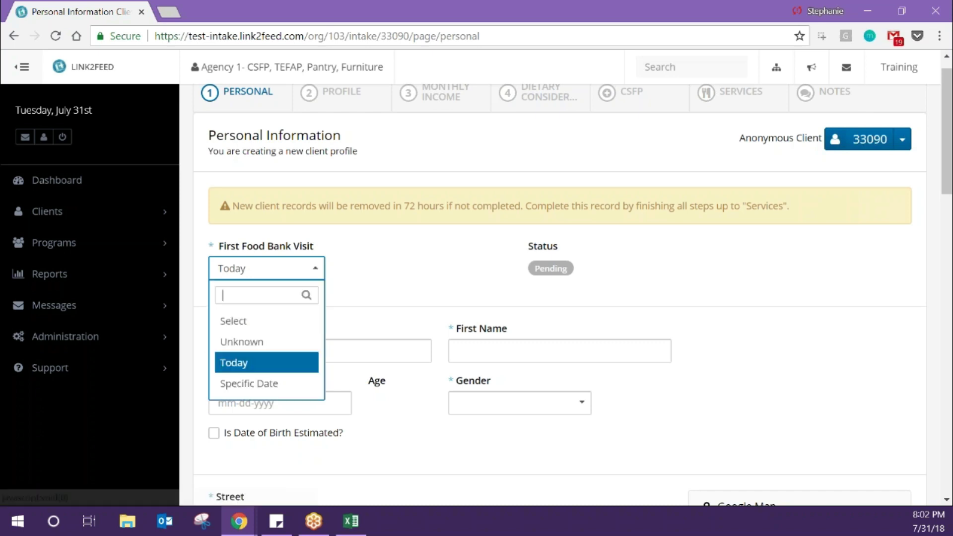
{"action": "left_click", "coordinate": [273, 392]}
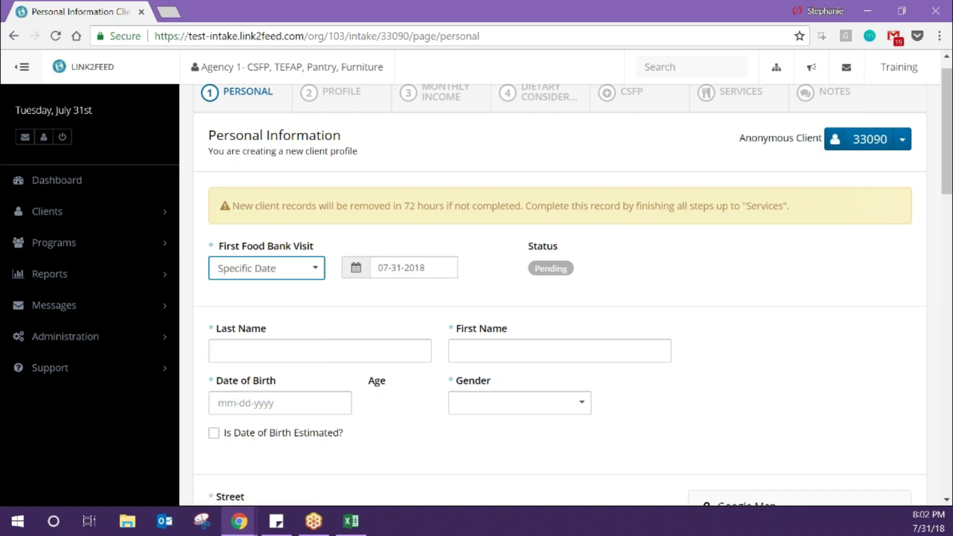
- Pick September 11, 2017 in the calendar as the first visit date
{"action": "left_click", "coordinate": [404, 266]}
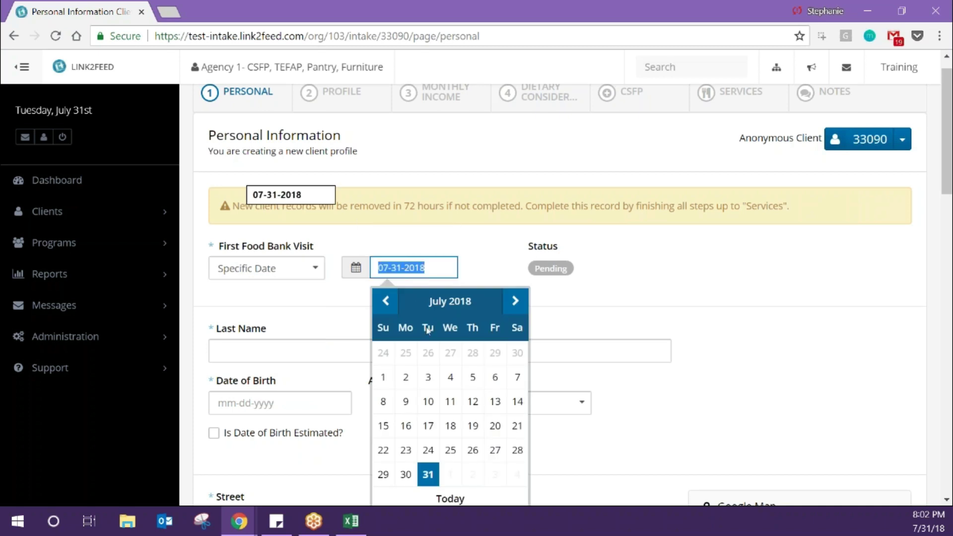
{"action": "scroll", "coordinate": [422, 422], "scroll_direction": "down", "scroll_amount": 2}
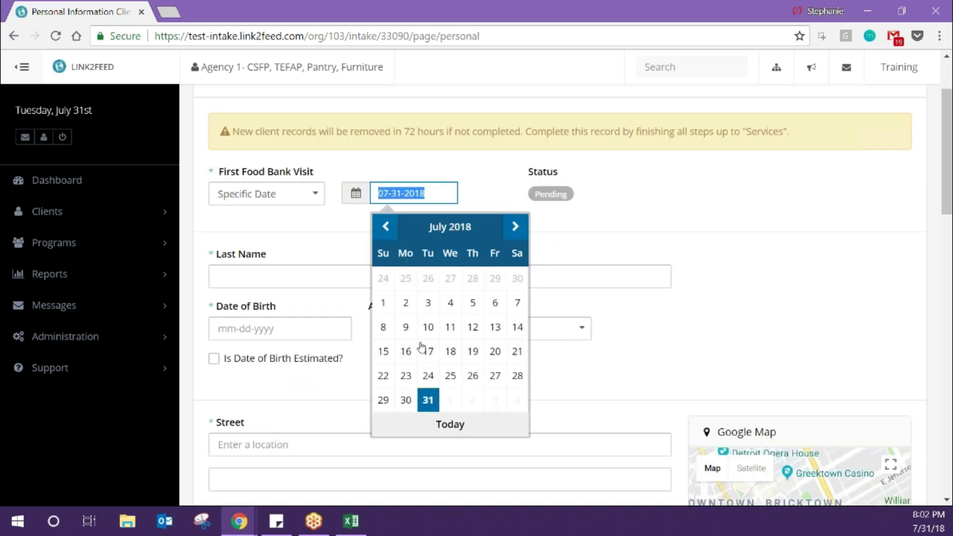
{"action": "left_click", "coordinate": [388, 235]}
{"action": "left_click", "coordinate": [389, 234]}
{"action": "left_click", "coordinate": [389, 234]}
{"action": "left_click", "coordinate": [389, 235]}
{"action": "left_click", "coordinate": [389, 234]}
{"action": "left_click", "coordinate": [388, 234]}
{"action": "left_click", "coordinate": [388, 234]}
{"action": "left_click", "coordinate": [389, 234]}
{"action": "left_click", "coordinate": [389, 235]}
{"action": "left_click", "coordinate": [388, 234]}
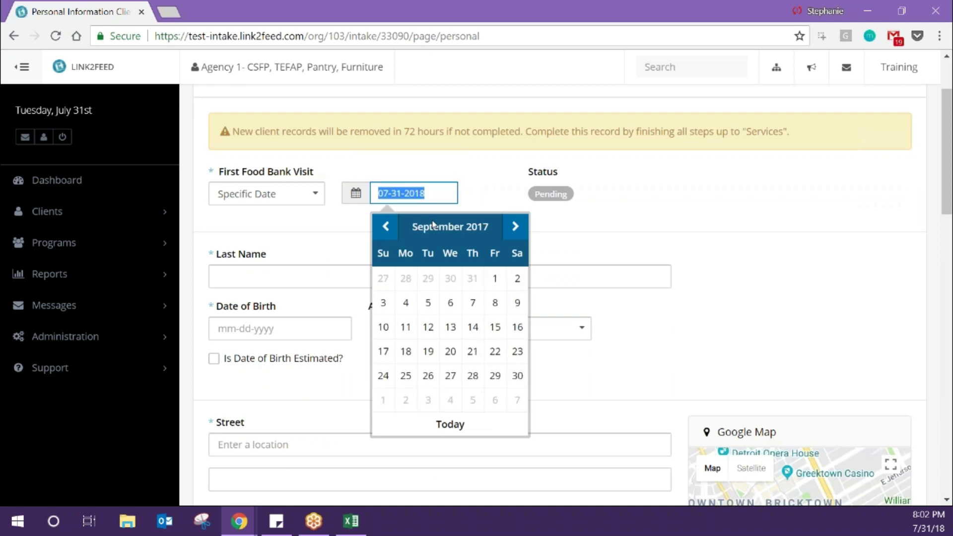
{"action": "left_click", "coordinate": [405, 327]}
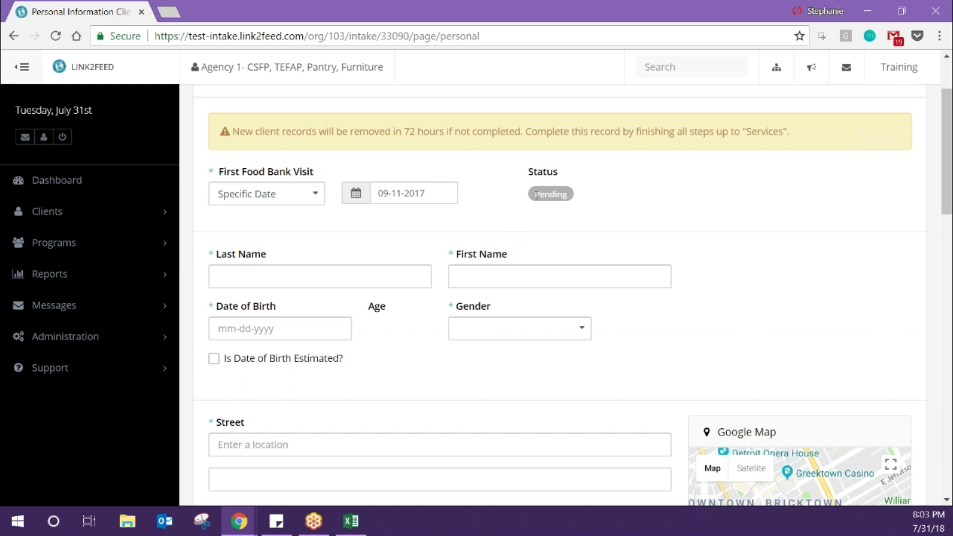
{"action": "scroll", "coordinate": [536, 194], "scroll_direction": "up", "scroll_amount": 2}
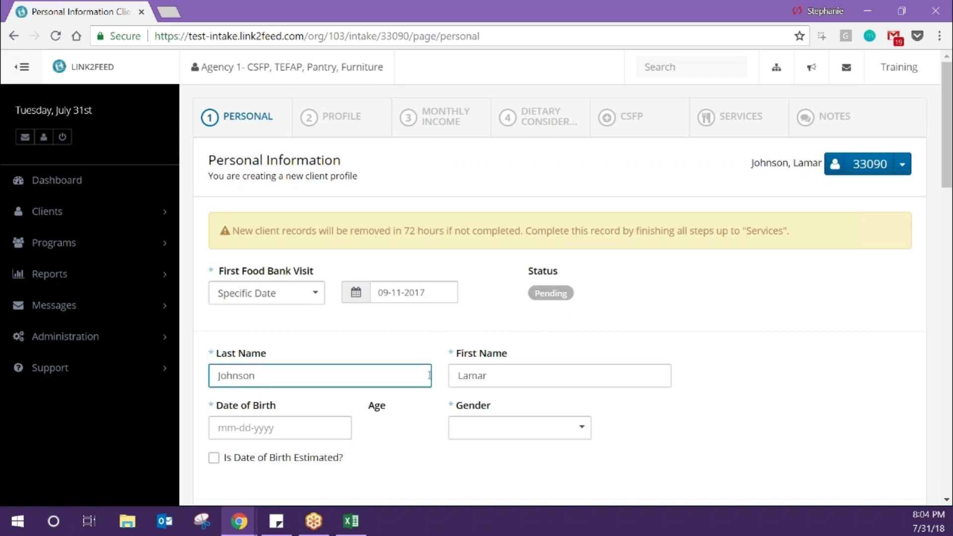
- Browse the Date of Birth calendar, first landing on 05-07-2017
{"action": "scroll", "coordinate": [429, 375], "scroll_direction": "down", "scroll_amount": 3}
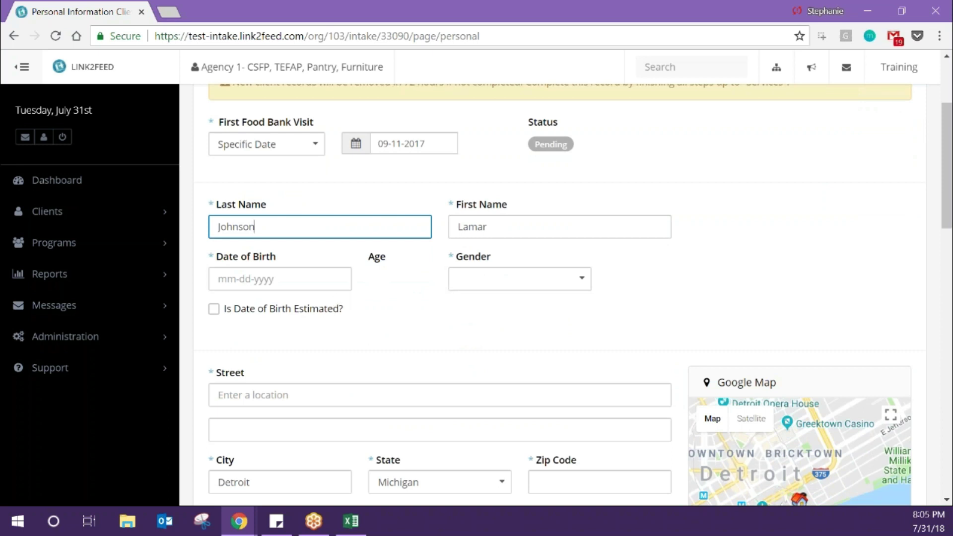
{"action": "left_click", "coordinate": [293, 279]}
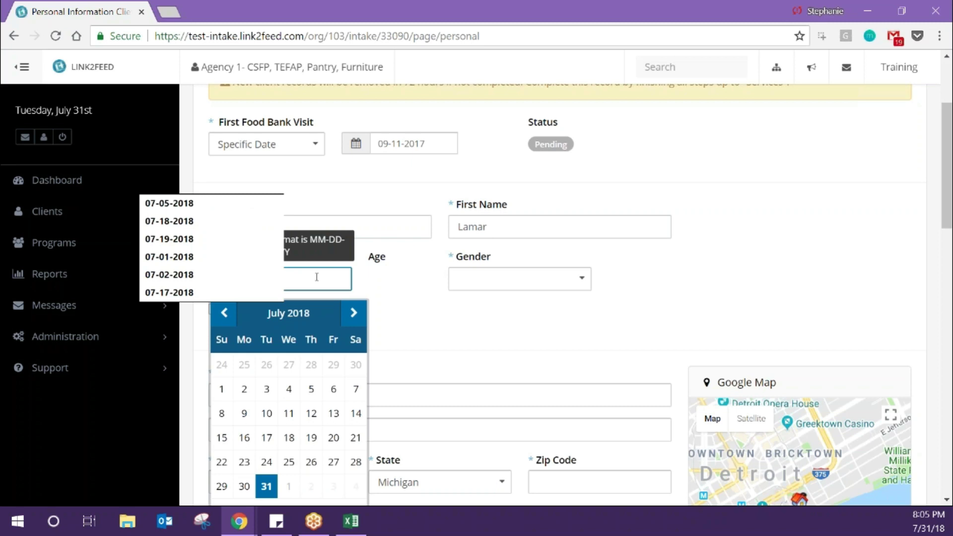
{"action": "left_click", "coordinate": [223, 312]}
{"action": "left_click", "coordinate": [223, 312]}
{"action": "left_click", "coordinate": [223, 311]}
{"action": "left_click", "coordinate": [223, 311]}
{"action": "left_click", "coordinate": [223, 312]}
{"action": "left_click", "coordinate": [224, 312]}
{"action": "left_click", "coordinate": [223, 312]}
{"action": "left_click", "coordinate": [223, 311]}
{"action": "left_click", "coordinate": [223, 312]}
{"action": "left_click", "coordinate": [268, 313]}
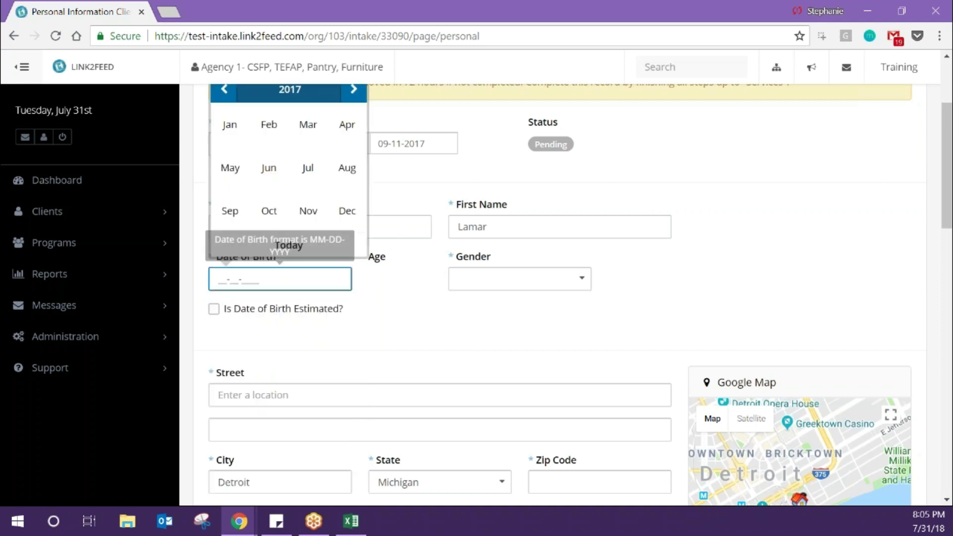
{"action": "left_click", "coordinate": [230, 167]}
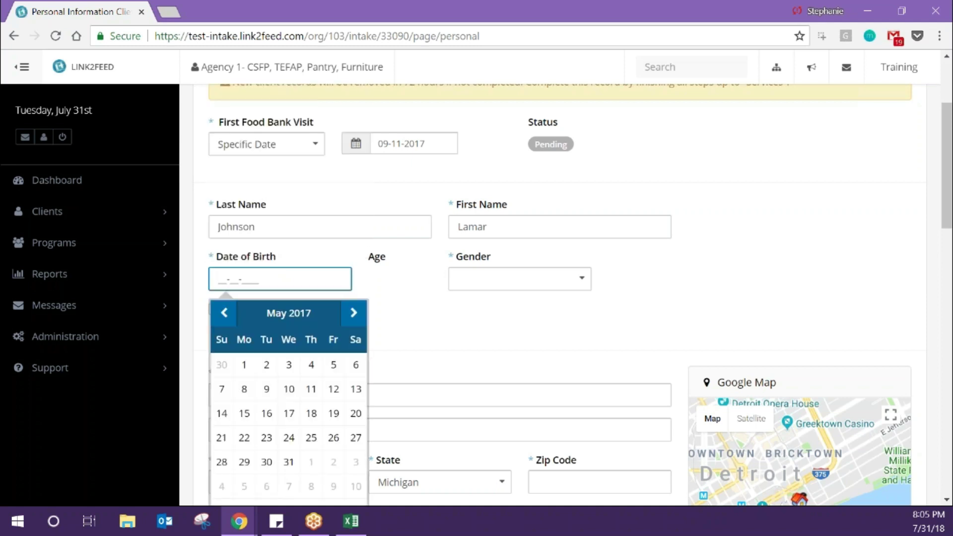
{"action": "left_click", "coordinate": [222, 389]}
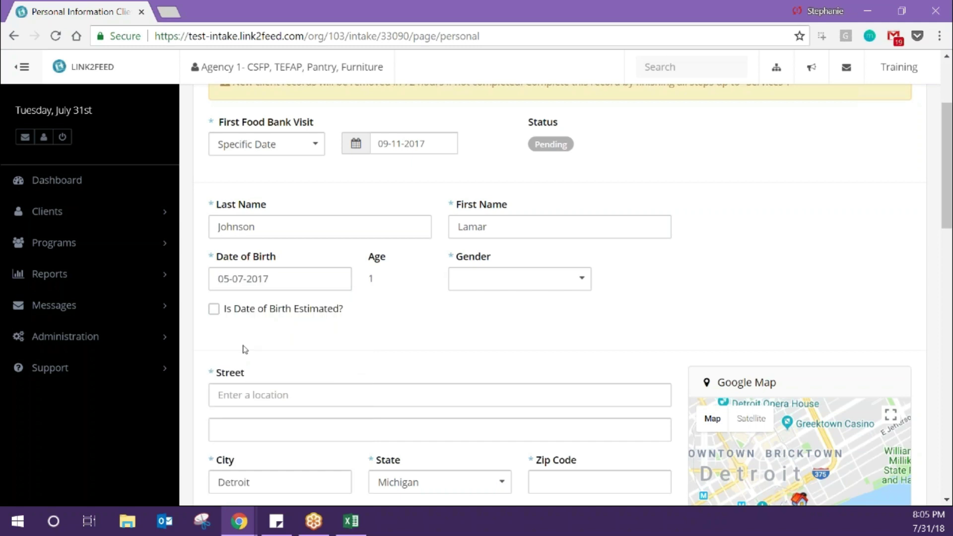
- Type 08-18-1963 over it as the birth date and close the picker
{"action": "left_click", "coordinate": [265, 274]}
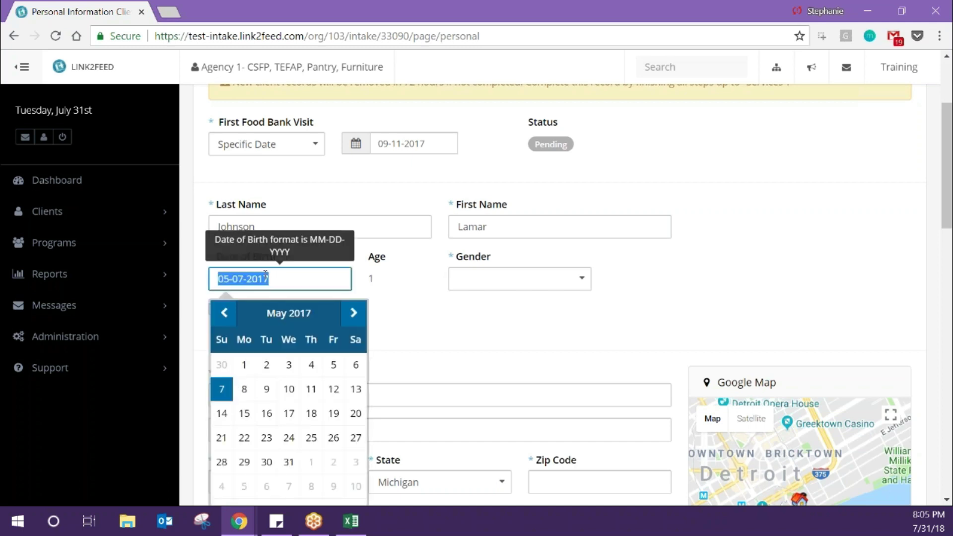
{"action": "type", "text": "08-"}
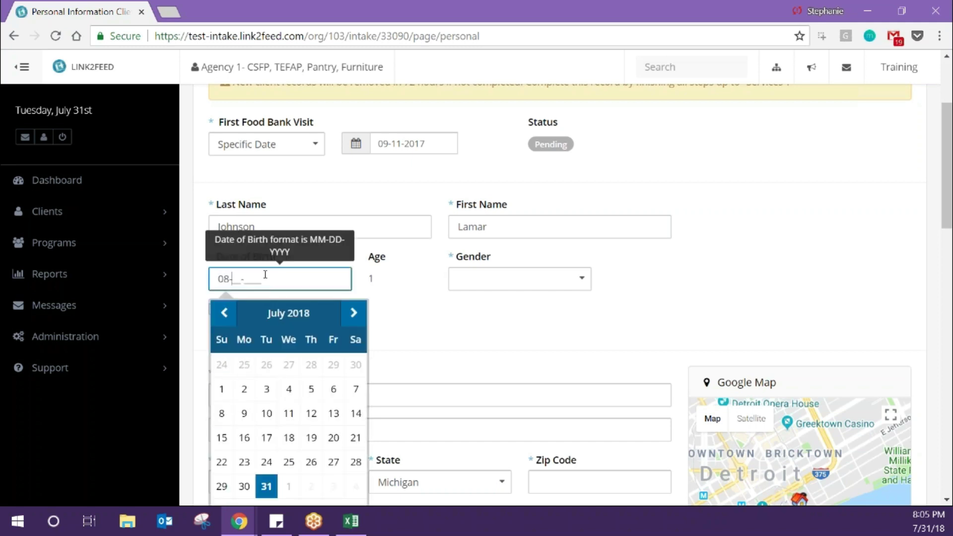
{"action": "type", "text": "8"}
{"action": "key", "text": "BackSpace"}
{"action": "type", "text": "18-196"}
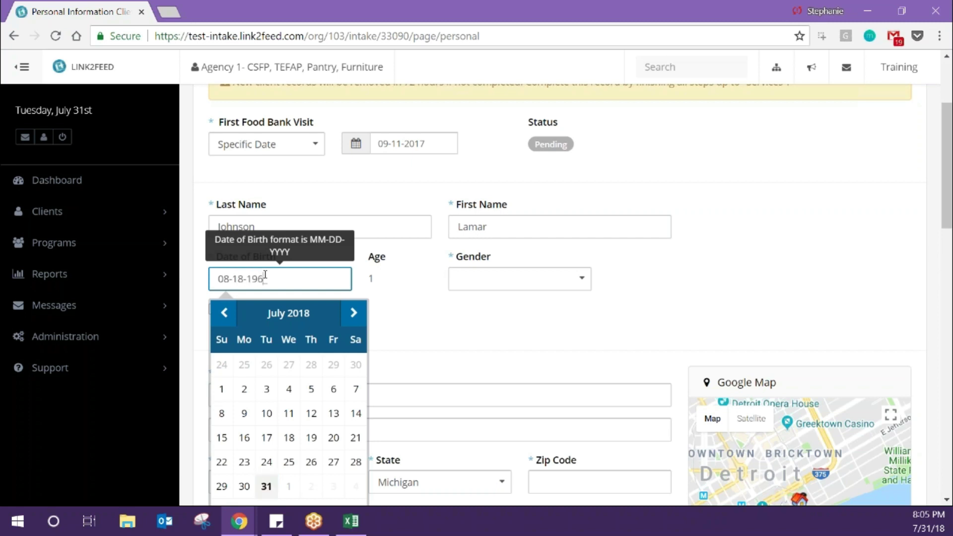
{"action": "type", "text": "3"}
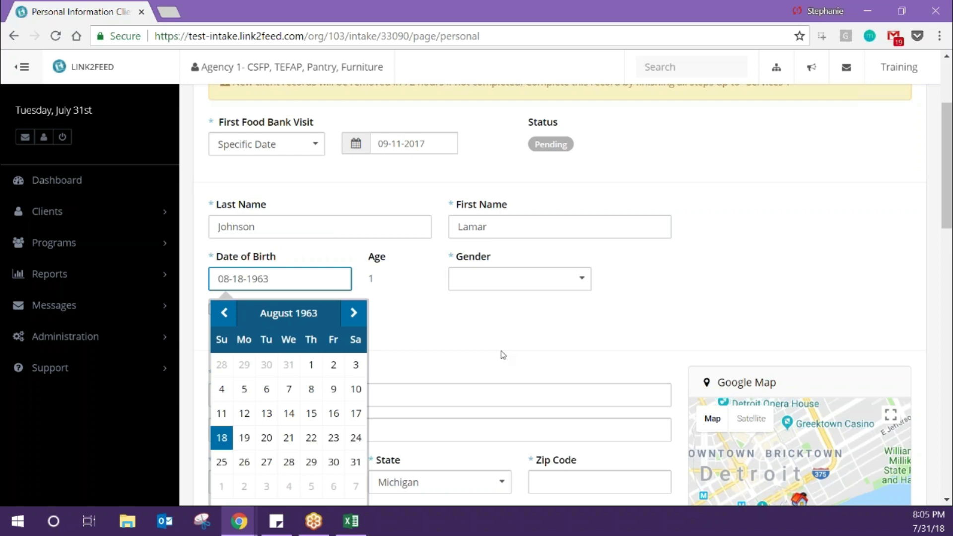
{"action": "left_click", "coordinate": [503, 355]}
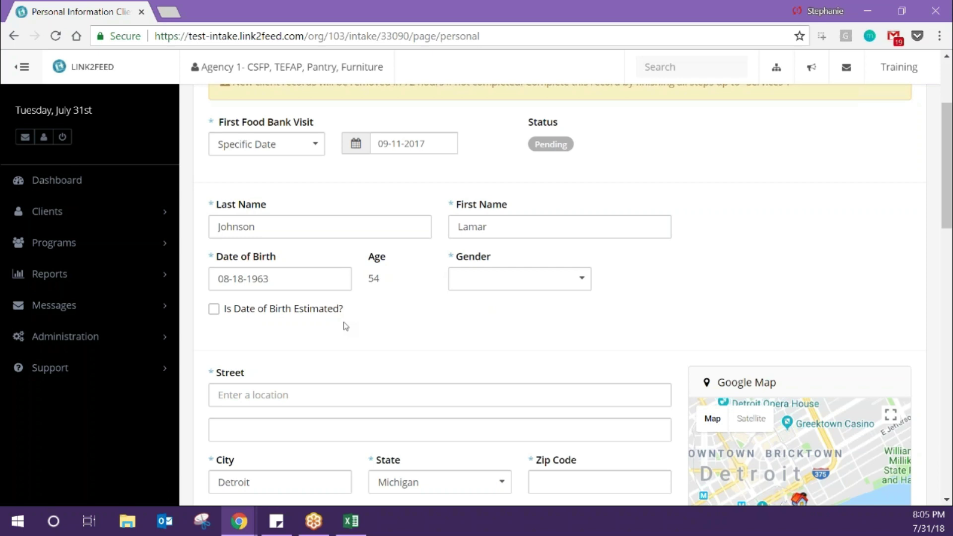
- Choose Male in the Gender dropdown after clearing the 'tra' search text
{"action": "left_click", "coordinate": [482, 276]}
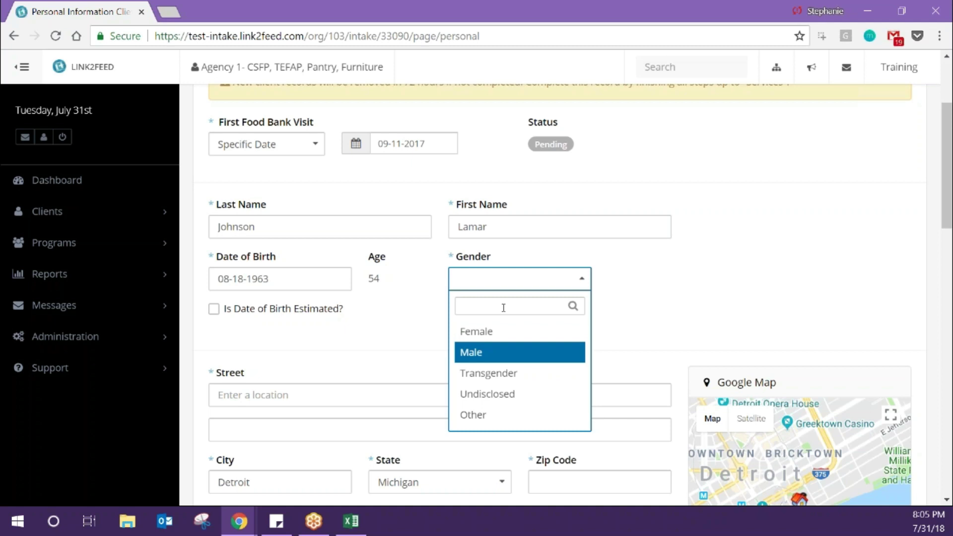
{"action": "type", "text": "tra"}
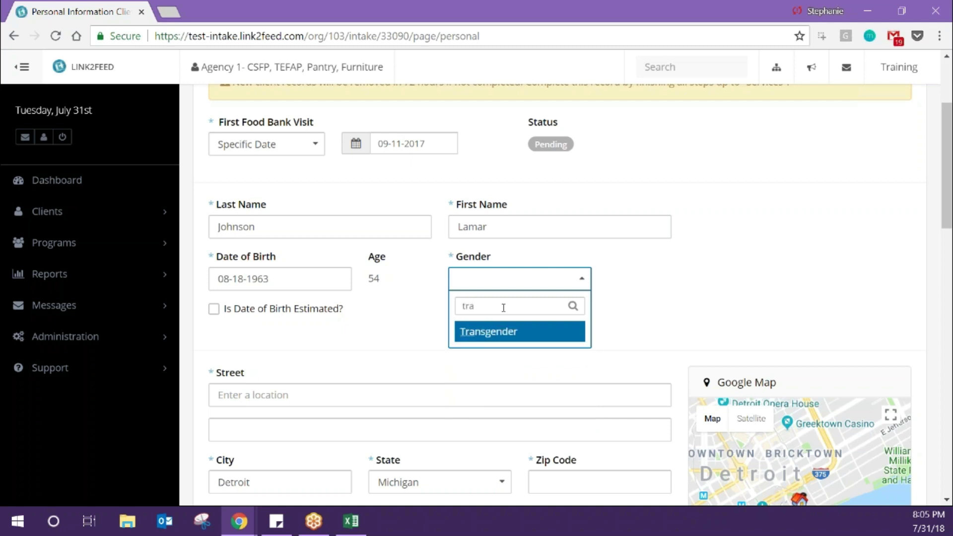
{"action": "key", "text": "BackSpace"}
{"action": "key", "text": "BackSpace"}
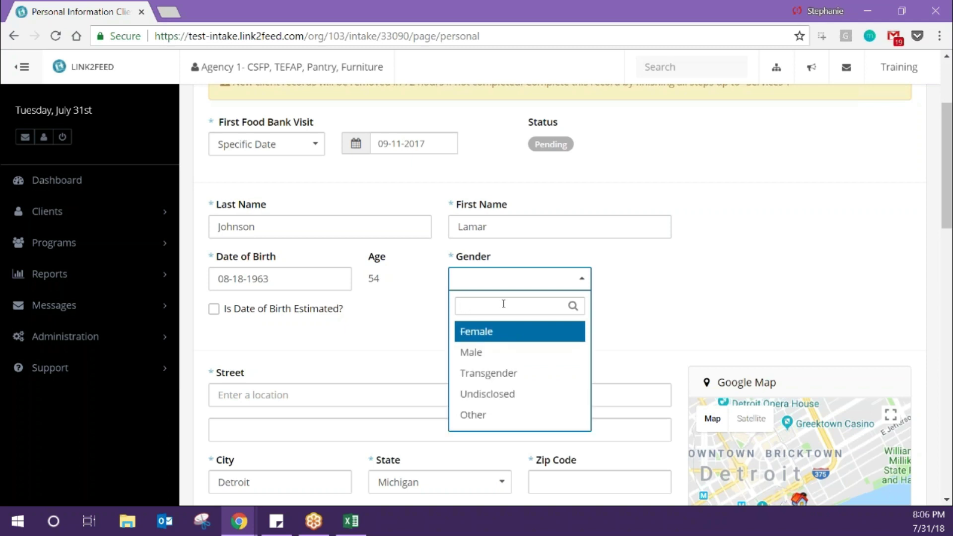
{"action": "left_click", "coordinate": [495, 352]}
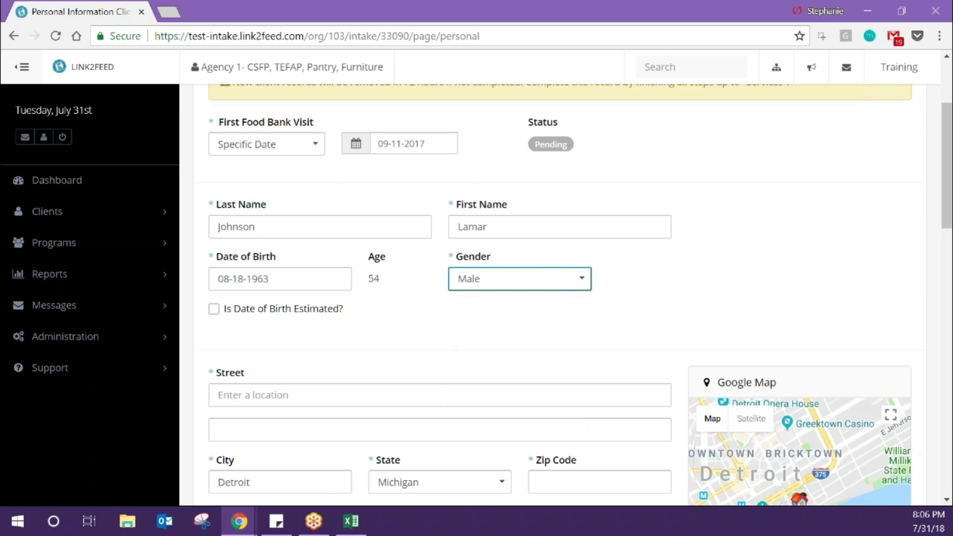
{"action": "scroll", "coordinate": [305, 195], "scroll_direction": "down", "scroll_amount": 1}
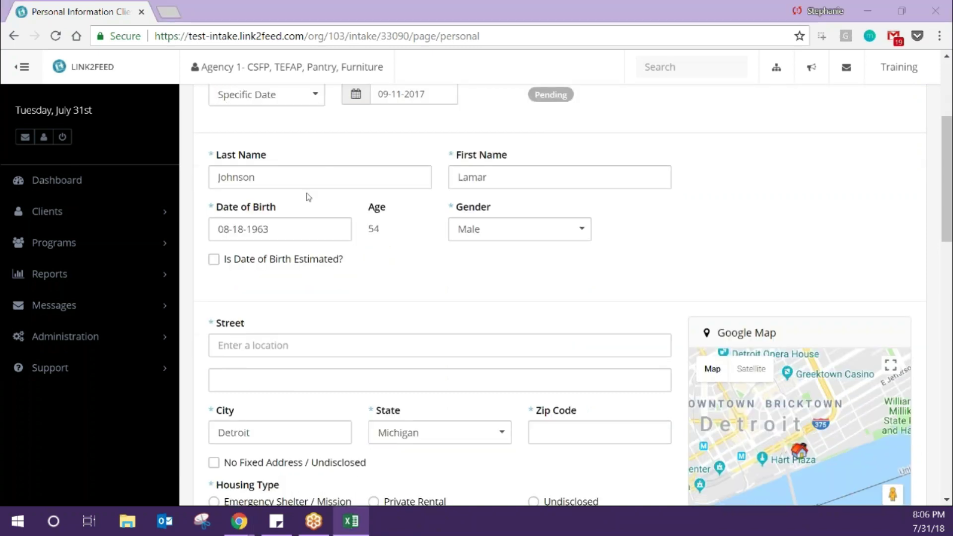
- Enter the house number in Street and accept the first Google suggestion to autofill city, state and zip
{"action": "left_click", "coordinate": [299, 349]}
{"action": "scroll", "coordinate": [299, 348], "scroll_direction": "down", "scroll_amount": 1}
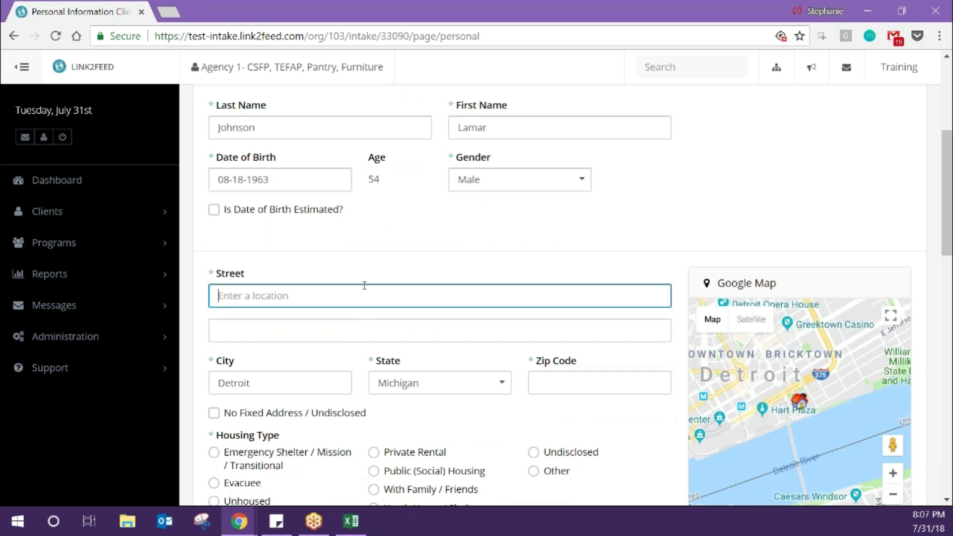
{"action": "type", "text": "284"}
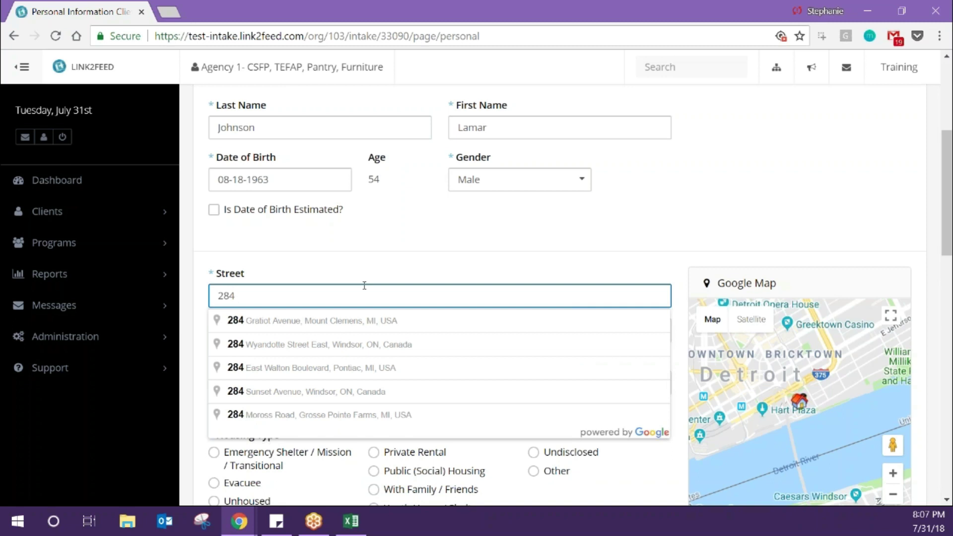
{"action": "left_click", "coordinate": [359, 321]}
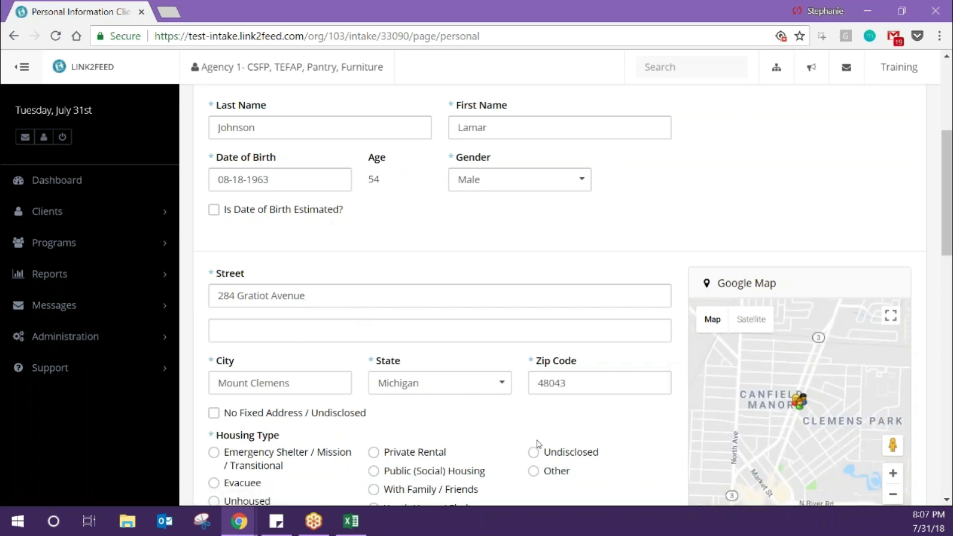
- Zoom the map out around the located address
{"action": "scroll", "coordinate": [541, 422], "scroll_direction": "down", "scroll_amount": 4}
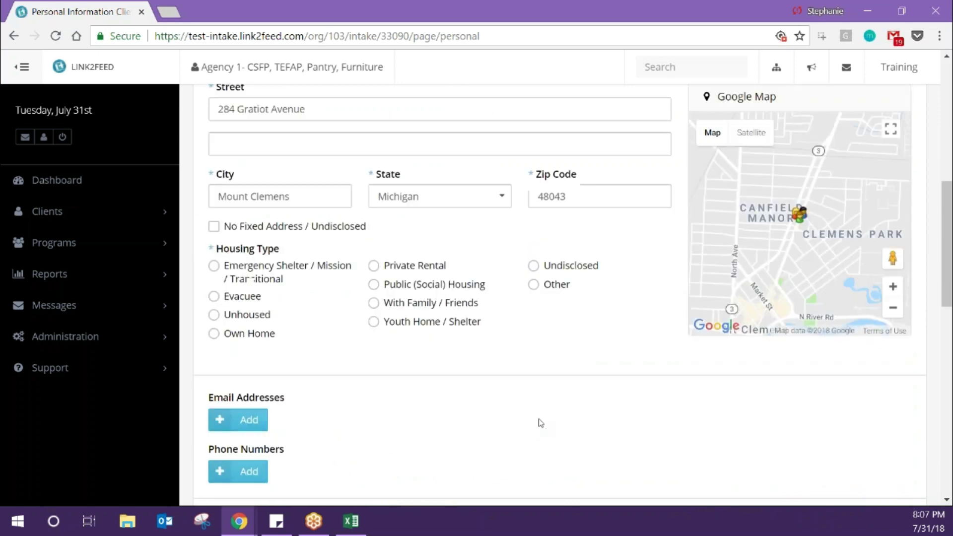
{"action": "scroll", "coordinate": [541, 423], "scroll_direction": "up", "scroll_amount": 2}
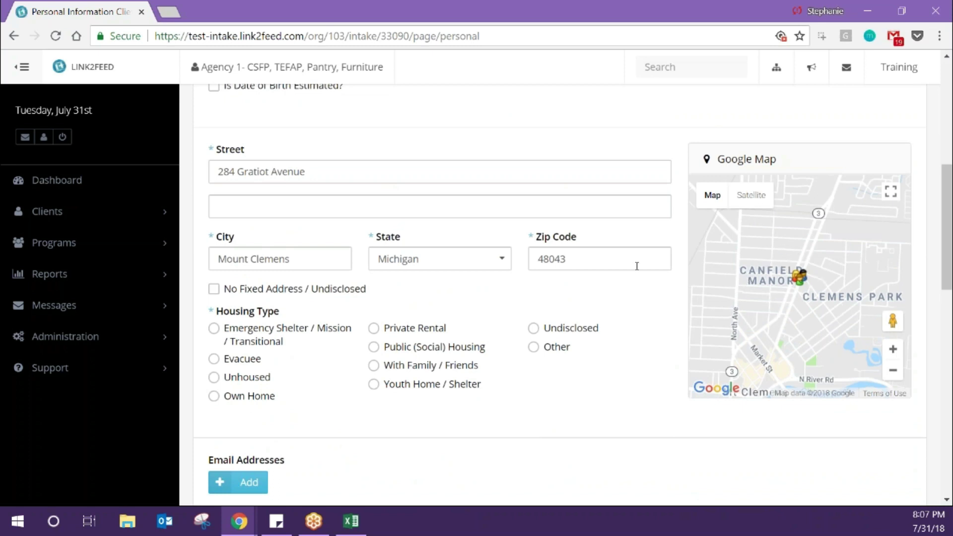
{"action": "left_click", "coordinate": [895, 372]}
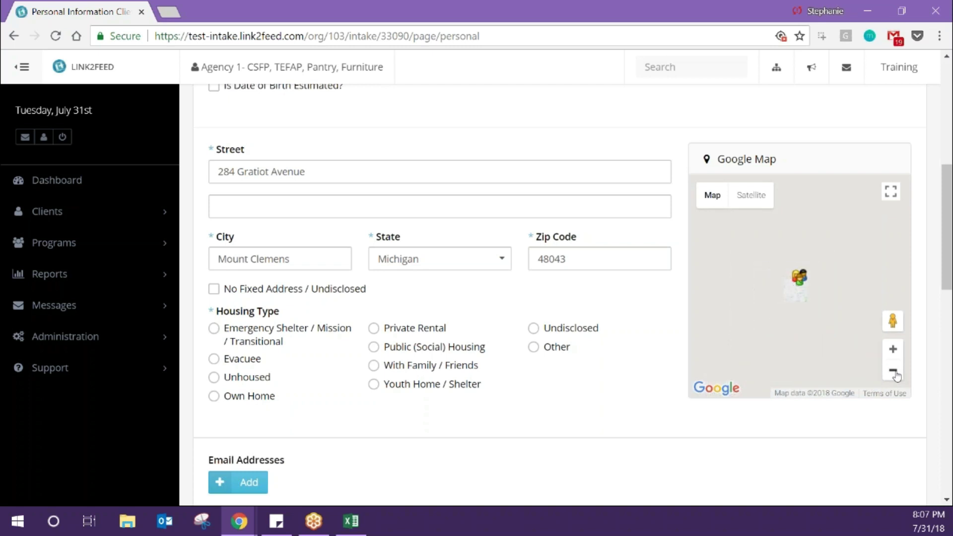
{"action": "left_click", "coordinate": [896, 373]}
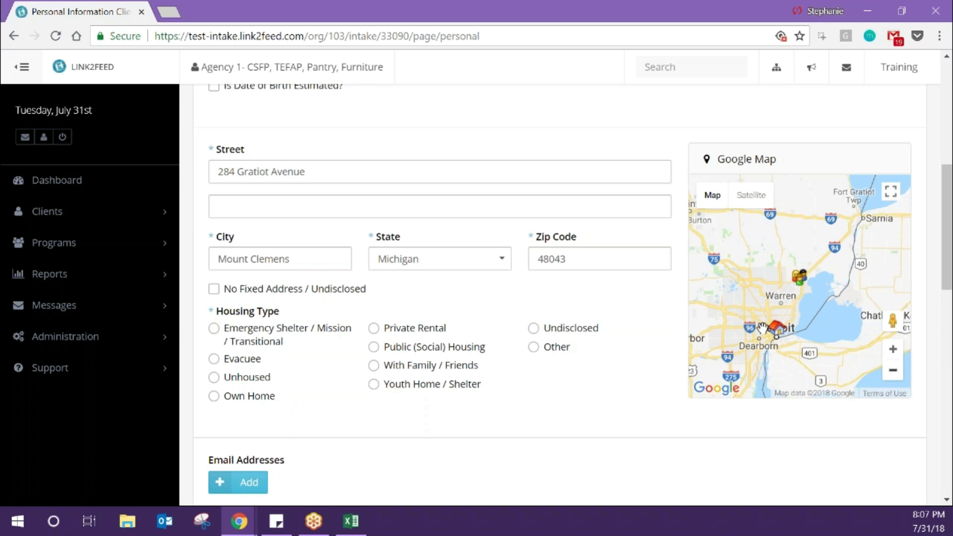
{"action": "mouse_move", "coordinate": [777, 328]}
- Toggle No Fixed Address on and off, then choose Public (Social) Housing
{"action": "left_click", "coordinate": [214, 289]}
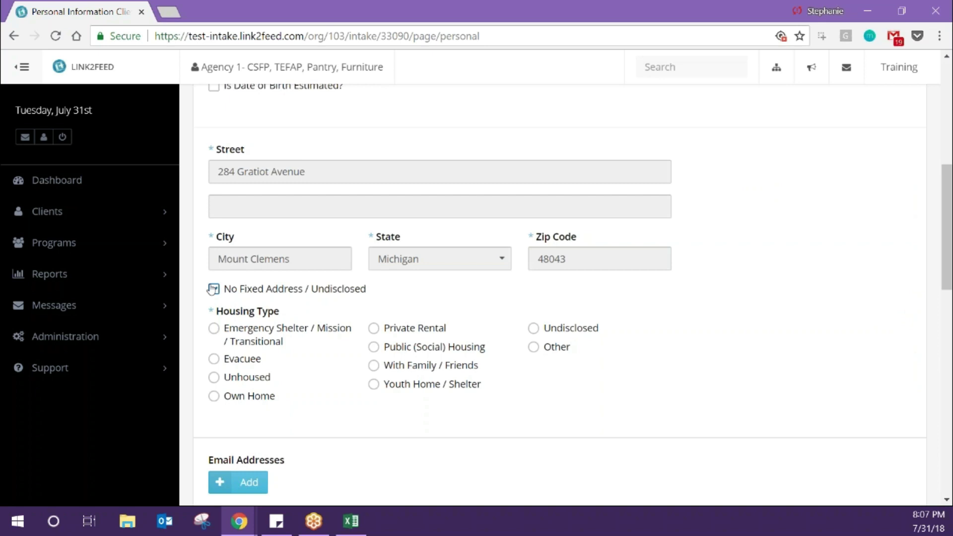
{"action": "left_click", "coordinate": [214, 288]}
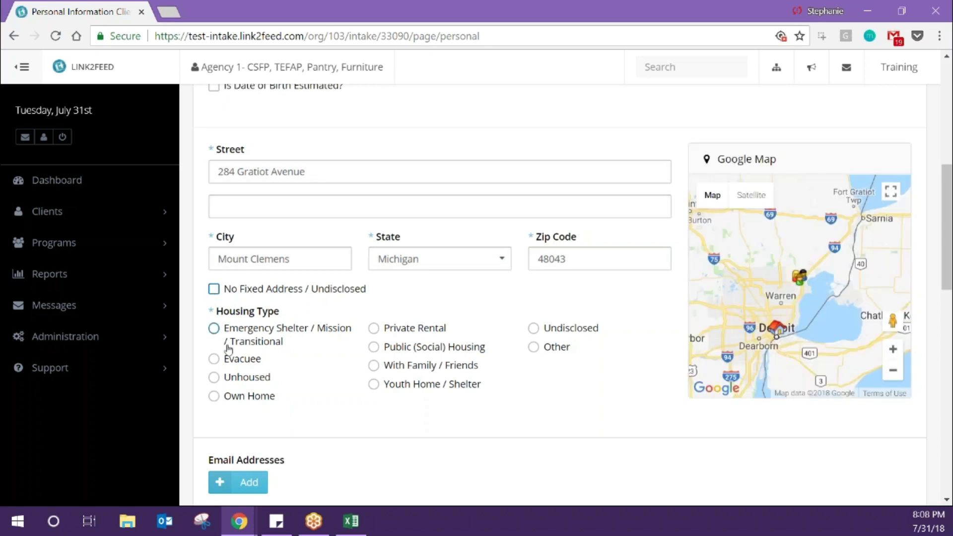
{"action": "scroll", "coordinate": [229, 346], "scroll_direction": "down", "scroll_amount": 1}
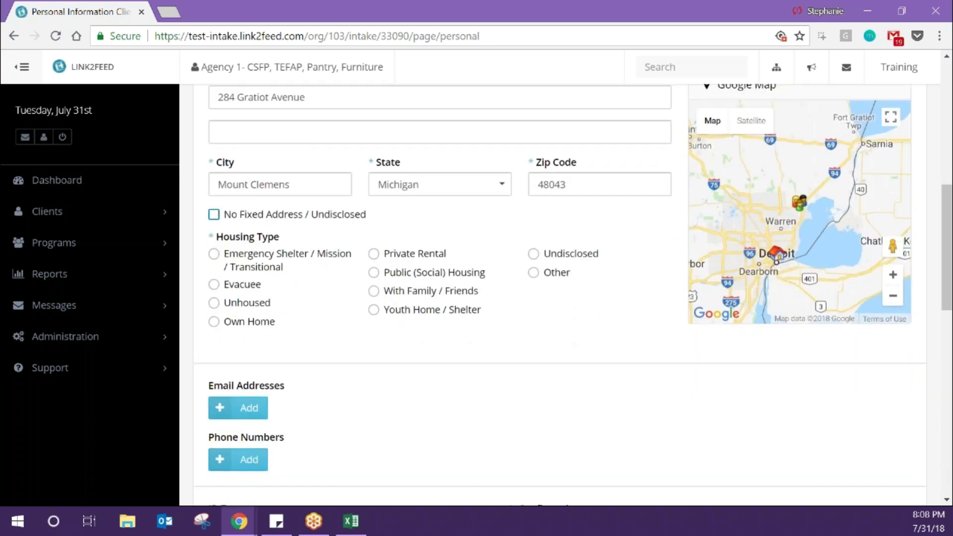
{"action": "left_click", "coordinate": [434, 280]}
- Add two email address entries, then delete both so no emails remain
{"action": "scroll", "coordinate": [341, 400], "scroll_direction": "down", "scroll_amount": 4}
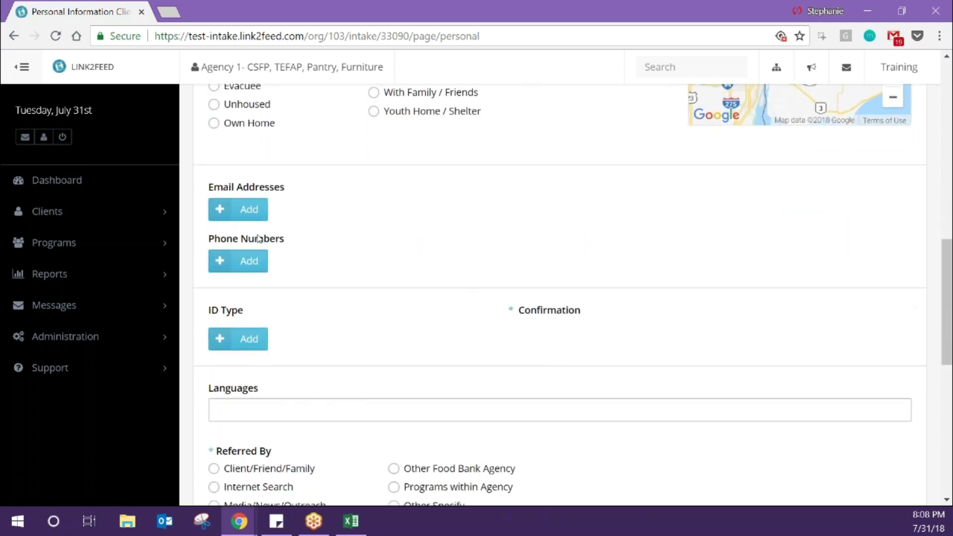
{"action": "left_click", "coordinate": [251, 211]}
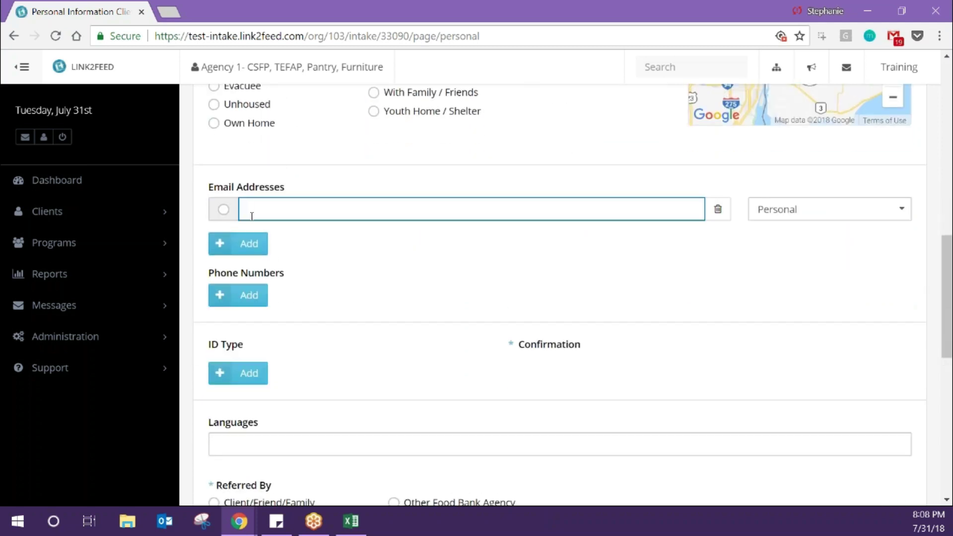
{"action": "left_click", "coordinate": [249, 244]}
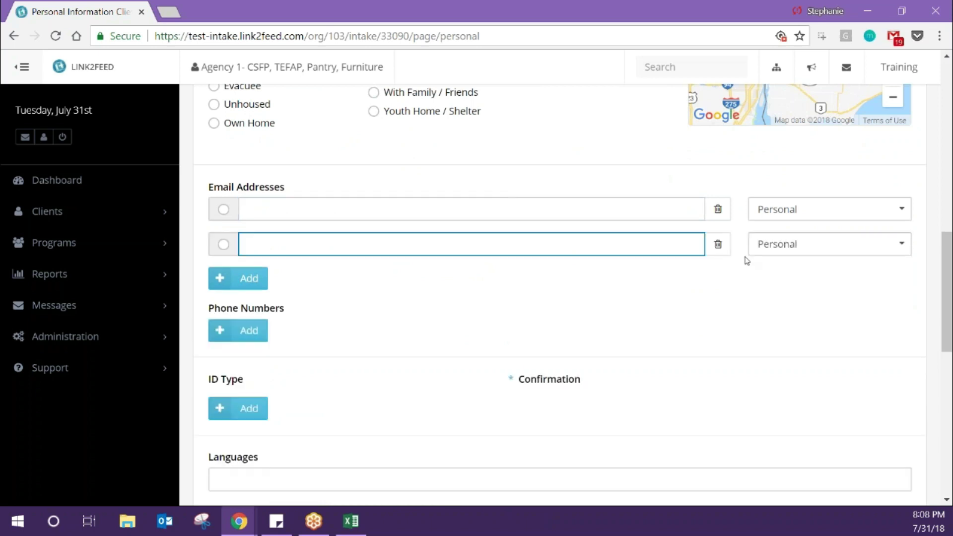
{"action": "left_click", "coordinate": [774, 222]}
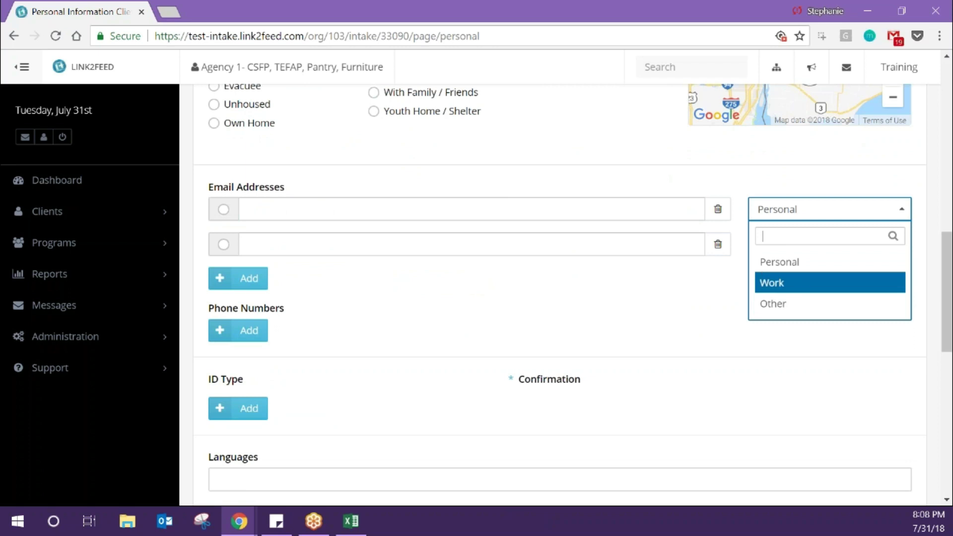
{"action": "left_click", "coordinate": [719, 246]}
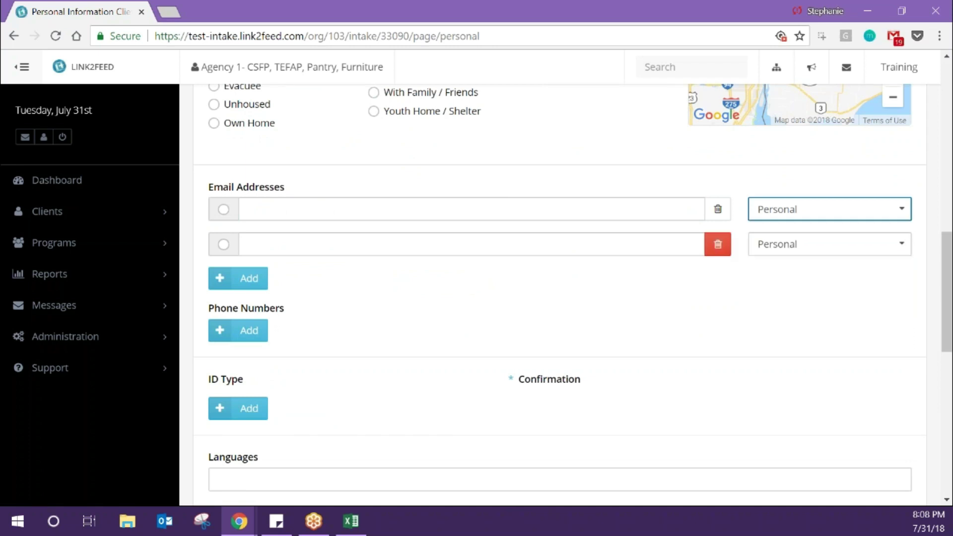
{"action": "left_click", "coordinate": [718, 244]}
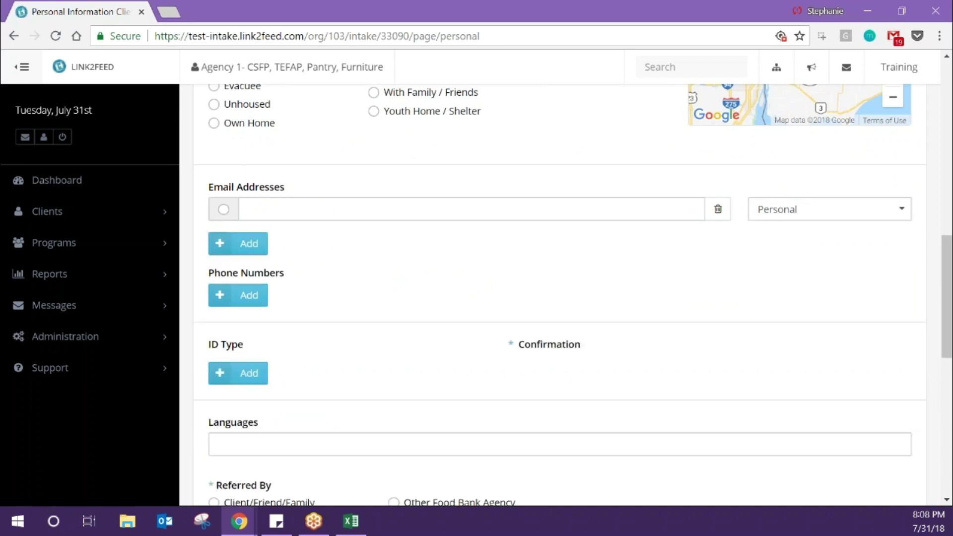
{"action": "left_click", "coordinate": [223, 210]}
{"action": "left_click", "coordinate": [718, 210]}
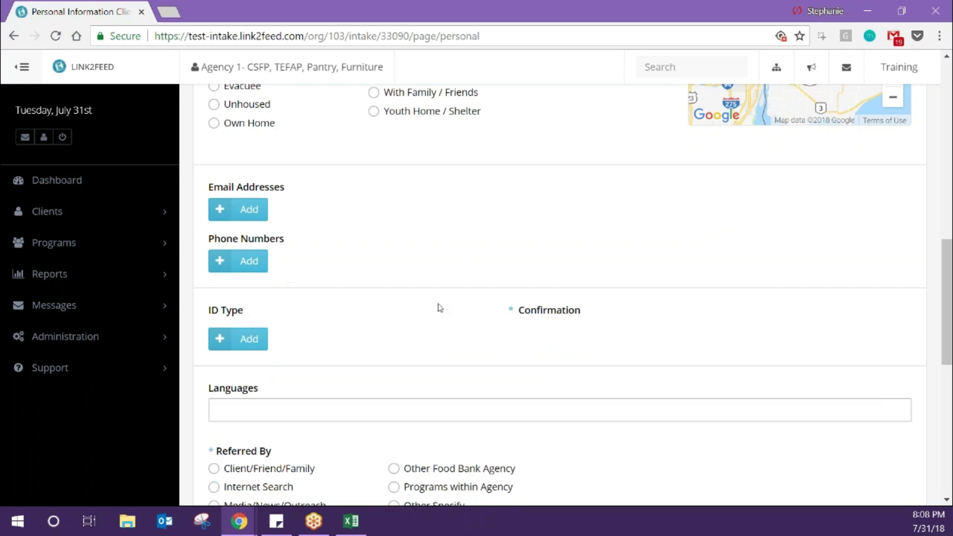
- Add a blank ID Type entry to the record
{"action": "scroll", "coordinate": [440, 307], "scroll_direction": "down", "scroll_amount": 3}
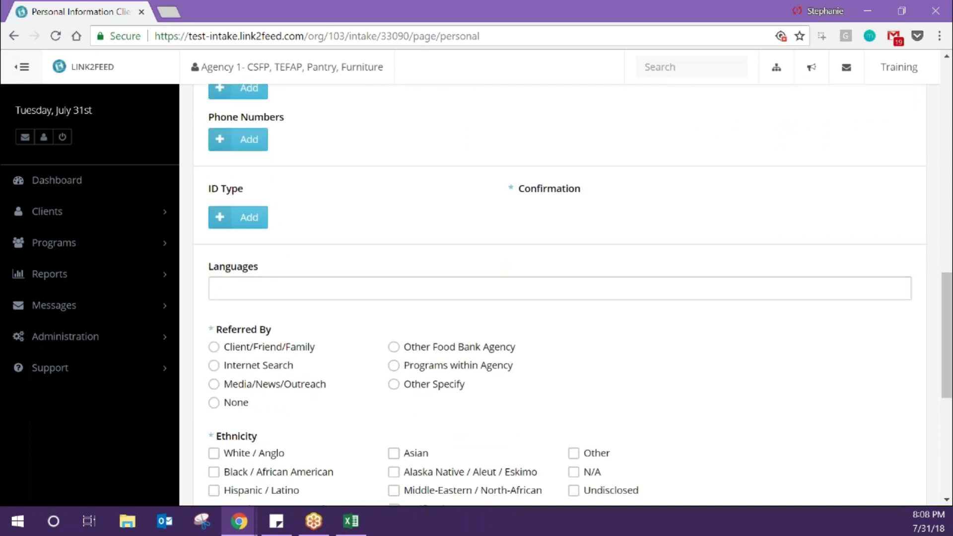
{"action": "scroll", "coordinate": [573, 294], "scroll_direction": "down", "scroll_amount": 1}
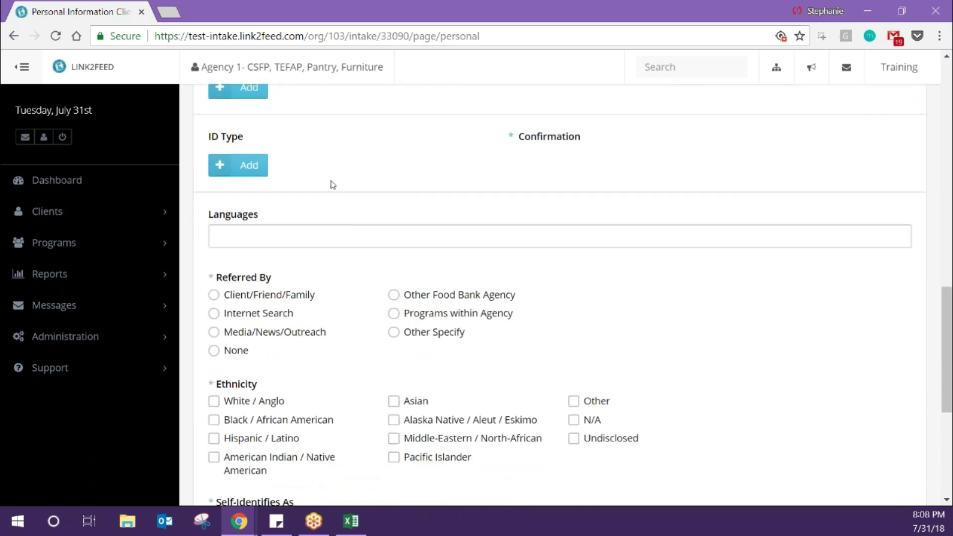
{"action": "left_click", "coordinate": [248, 165]}
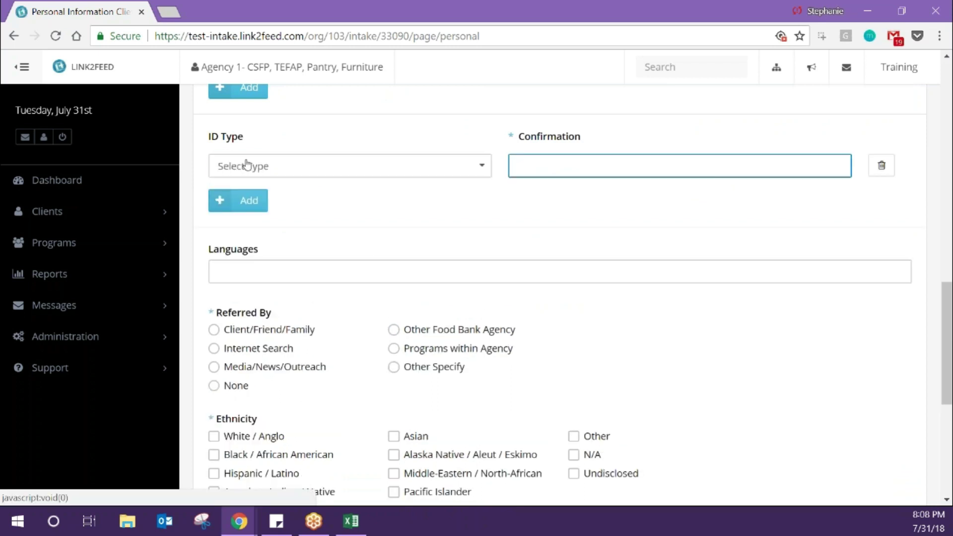
- Set the ID type to Check Stub and move into its Confirmation field
{"action": "left_click", "coordinate": [246, 165]}
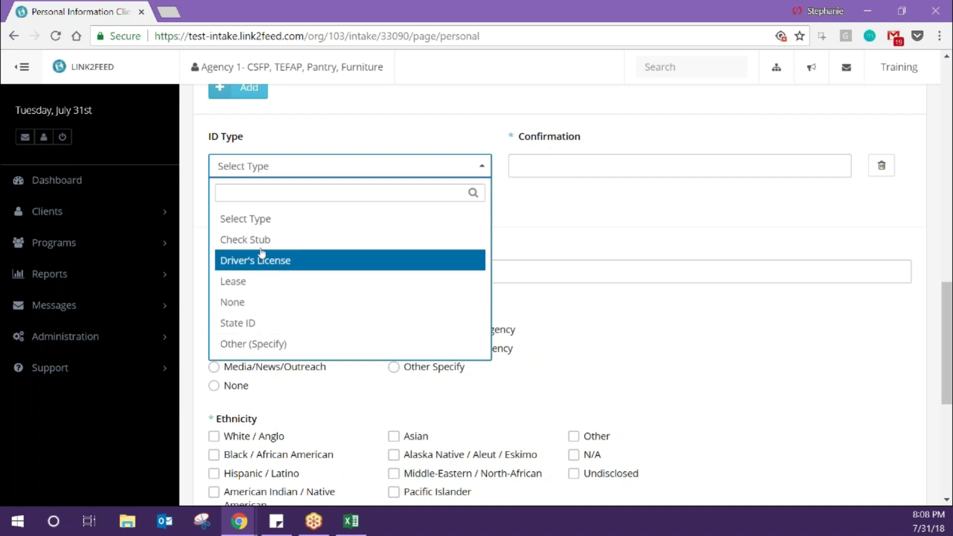
{"action": "left_click", "coordinate": [263, 239]}
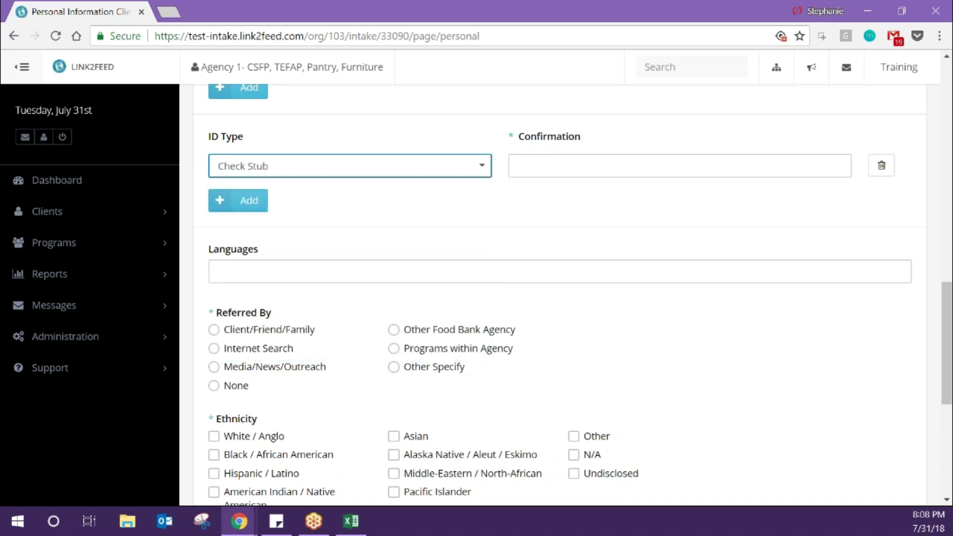
{"action": "left_click", "coordinate": [558, 164]}
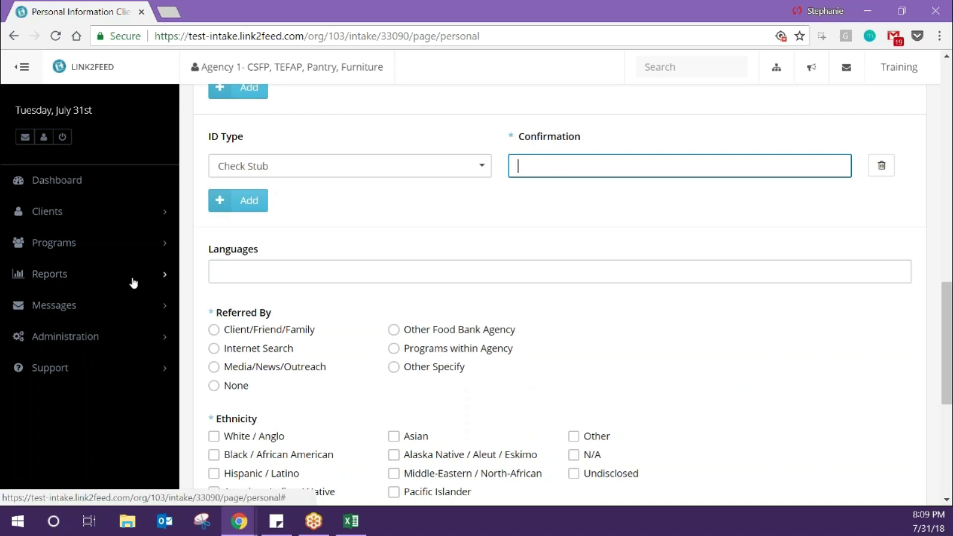
- Add Japanese as the client's language
{"action": "scroll", "coordinate": [323, 315], "scroll_direction": "down", "scroll_amount": 3}
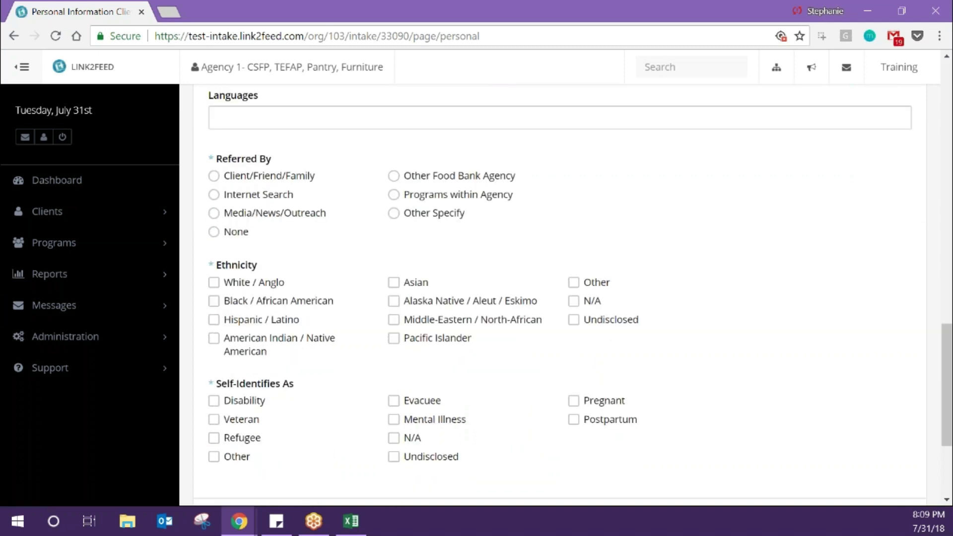
{"action": "left_click", "coordinate": [368, 115]}
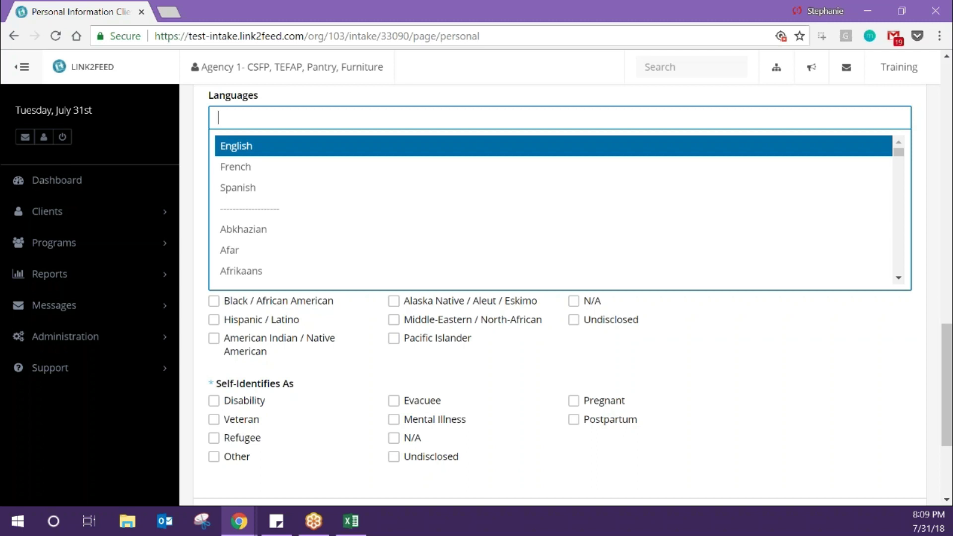
{"action": "left_click", "coordinate": [368, 119]}
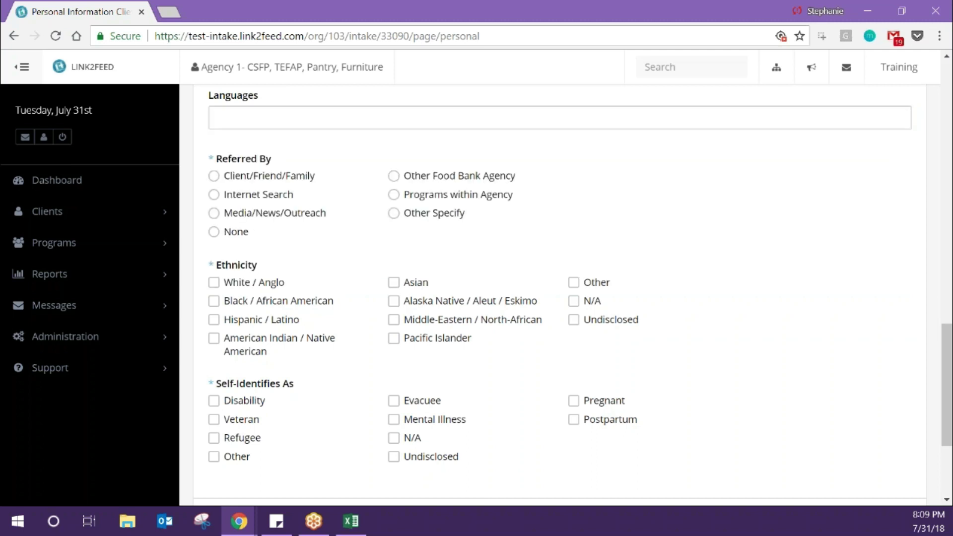
{"action": "type", "text": "jap"}
{"action": "key", "text": "Return"}
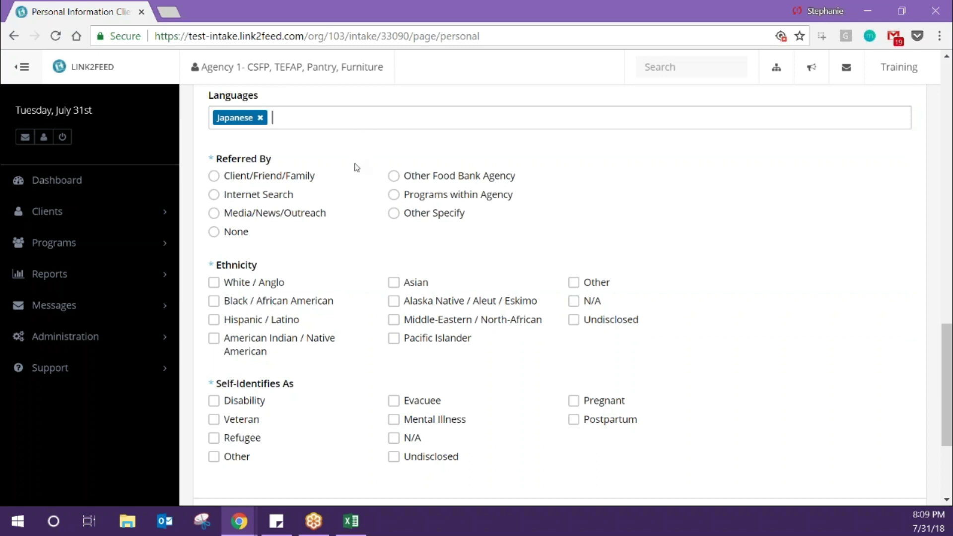
- Select Internet Search as referral and Hispanic / Latino ethnicity, then start adding a household member
{"action": "left_click", "coordinate": [274, 194]}
{"action": "scroll", "coordinate": [263, 292], "scroll_direction": "down", "scroll_amount": 3}
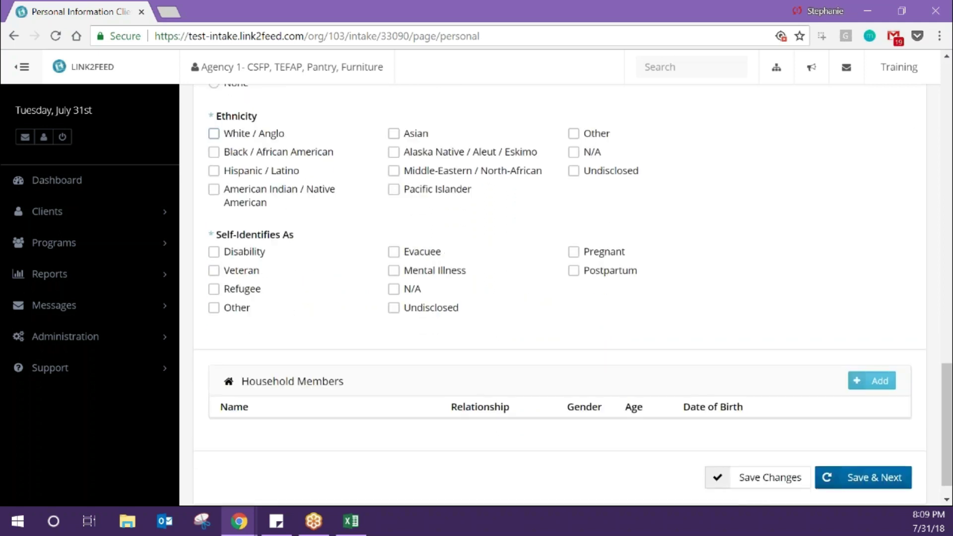
{"action": "scroll", "coordinate": [560, 293], "scroll_direction": "up", "scroll_amount": 1}
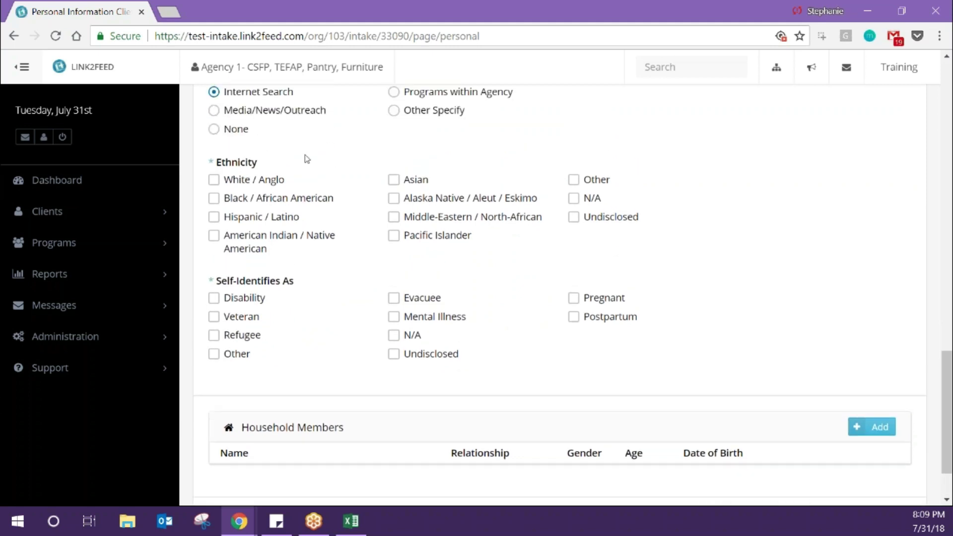
{"action": "left_click", "coordinate": [278, 222]}
{"action": "key", "text": "alt+Tab"}
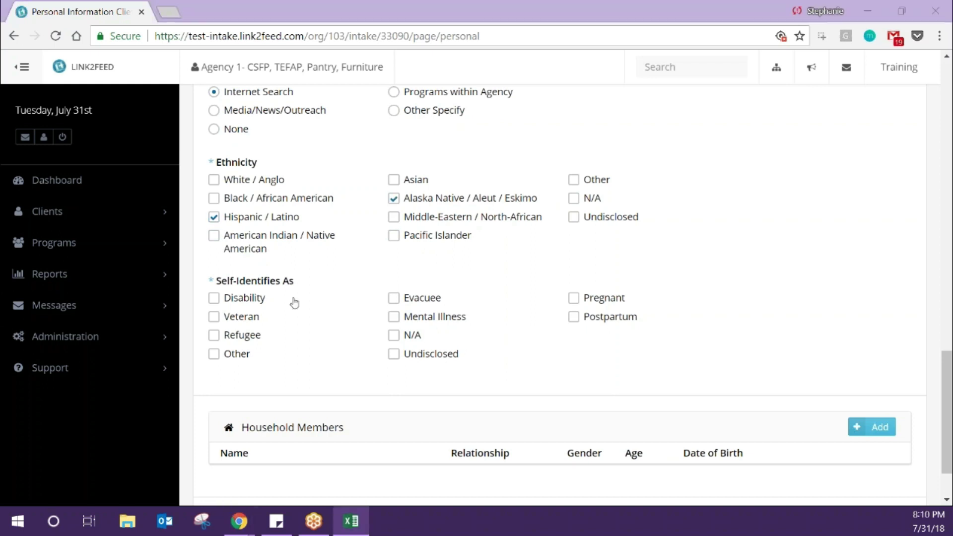
{"action": "left_click", "coordinate": [244, 338]}
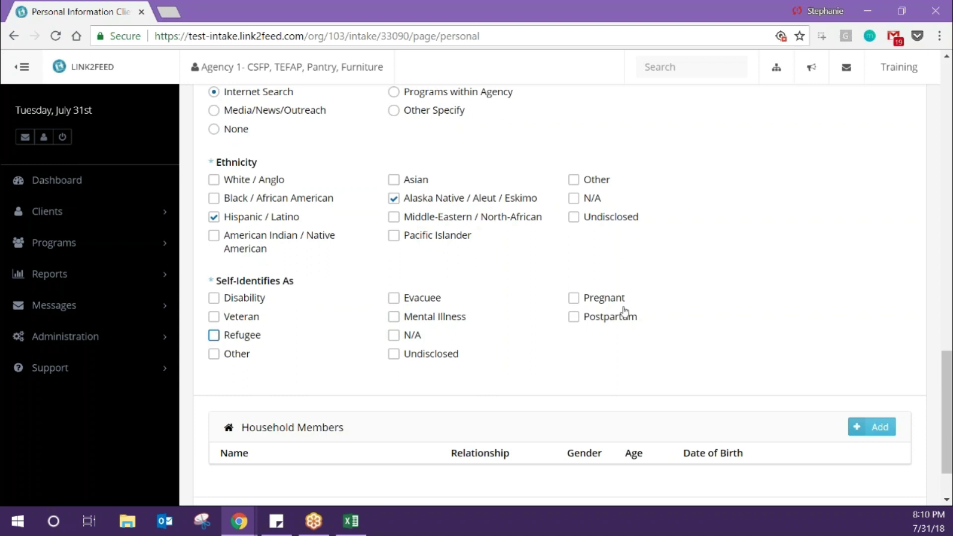
{"action": "left_click", "coordinate": [885, 428]}
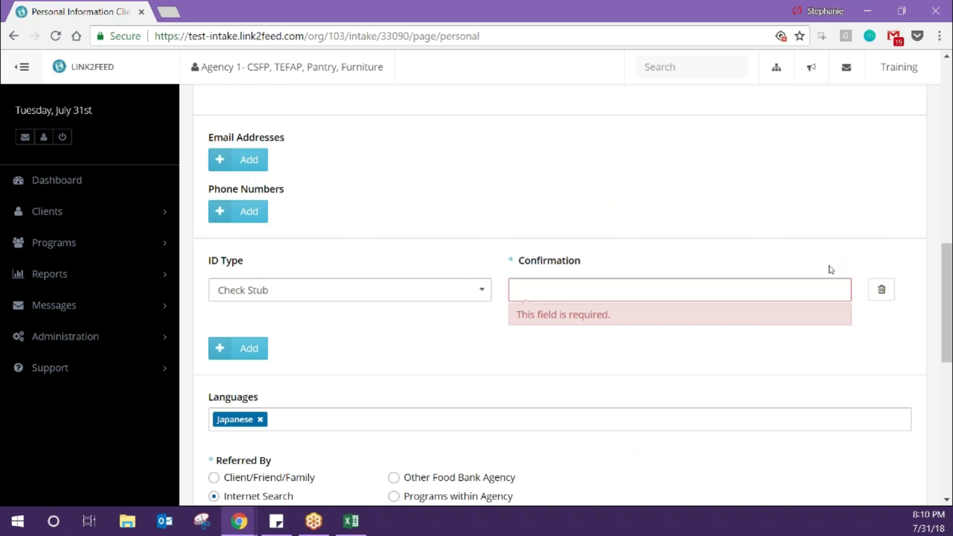
- Enter 'Yes' for ID confirmation, tick N/A under Self-Identifies As, and start a new household member
{"action": "left_click", "coordinate": [825, 284]}
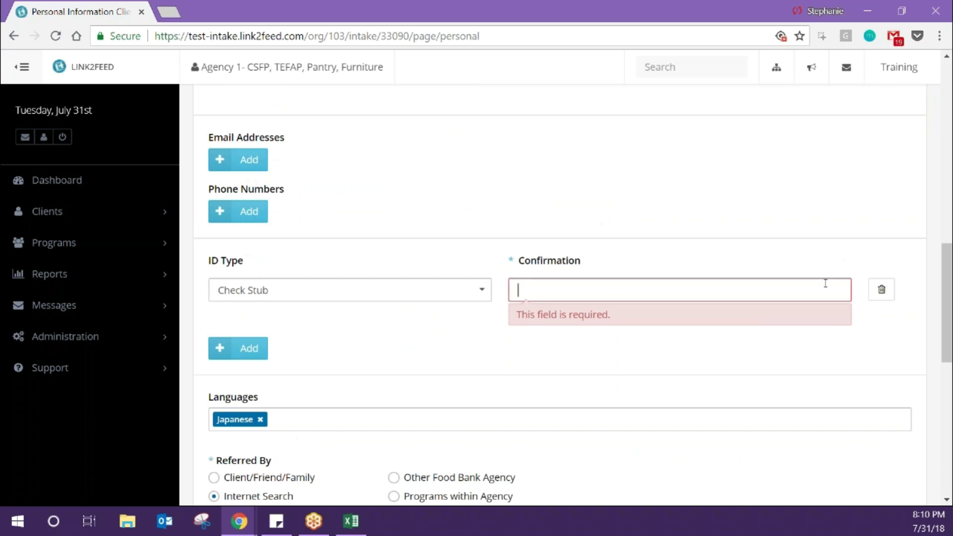
{"action": "type", "text": "Yes"}
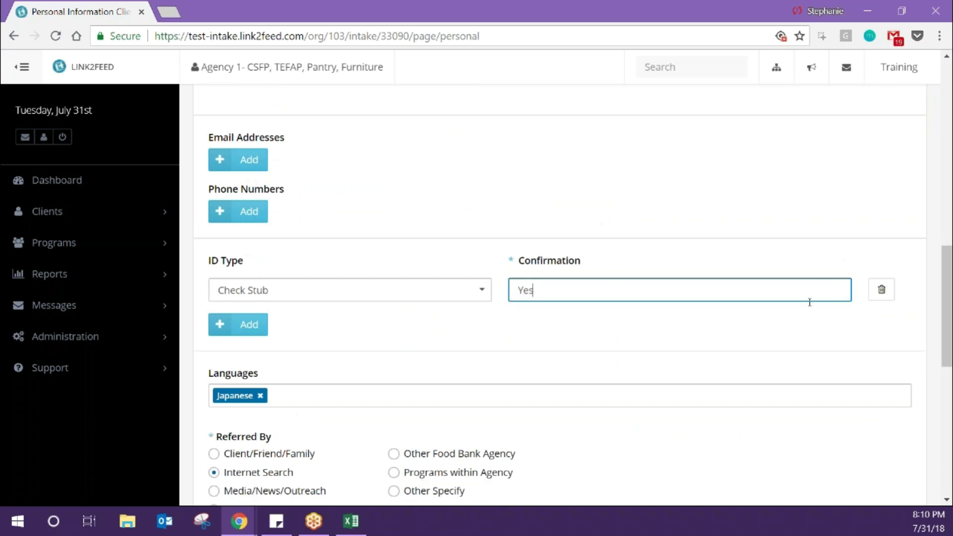
{"action": "scroll", "coordinate": [787, 322], "scroll_direction": "down", "scroll_amount": 8}
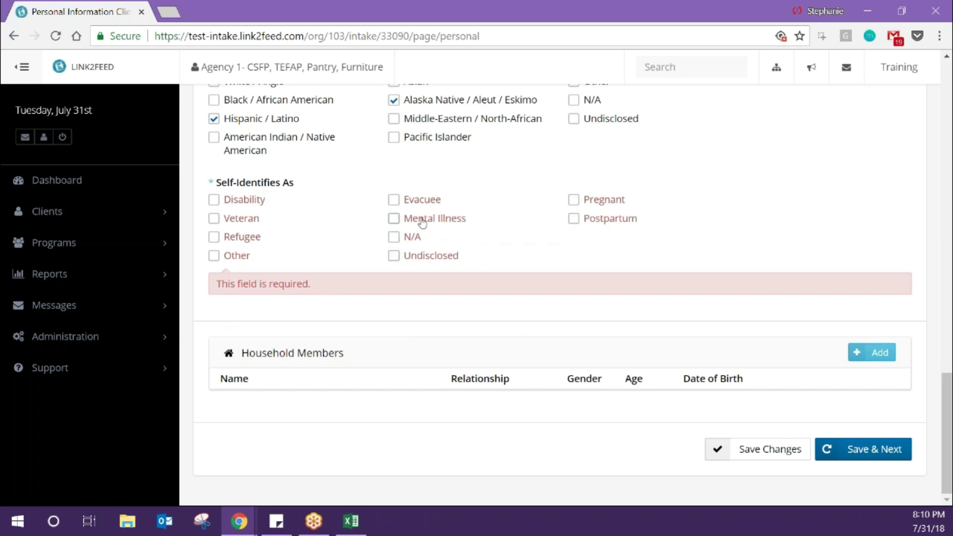
{"action": "left_click", "coordinate": [393, 237]}
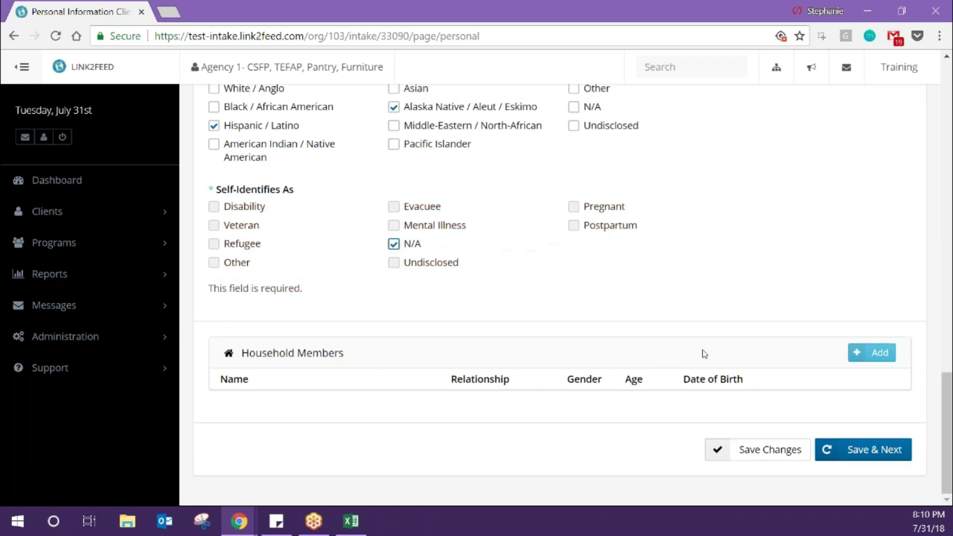
{"action": "left_click", "coordinate": [890, 360]}
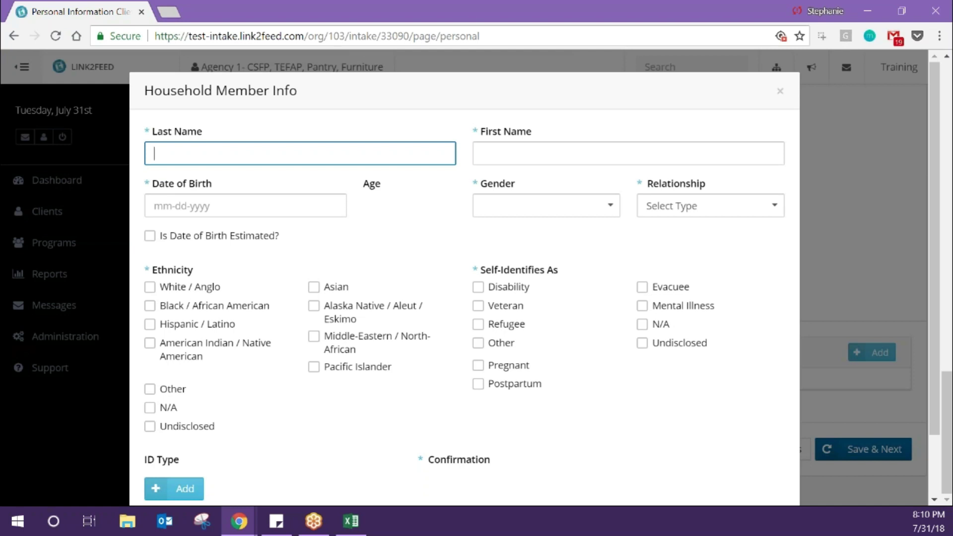
{"action": "key", "text": "Tab"}
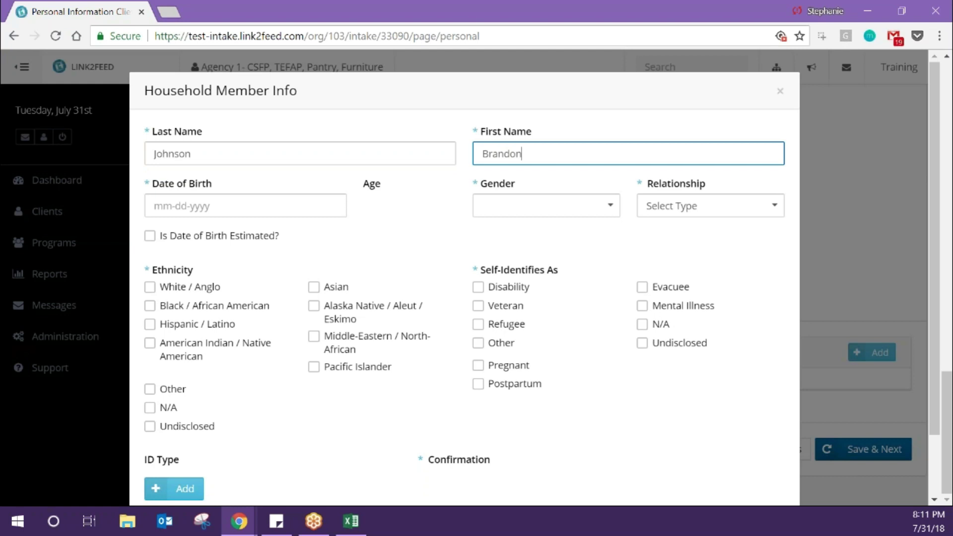
{"action": "key", "text": "Tab"}
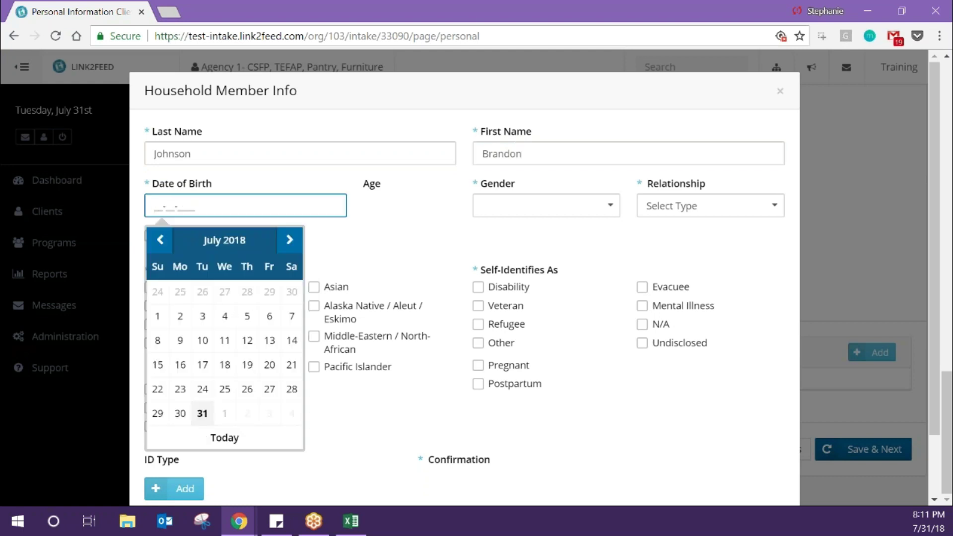
{"action": "type", "text": "04041999"}
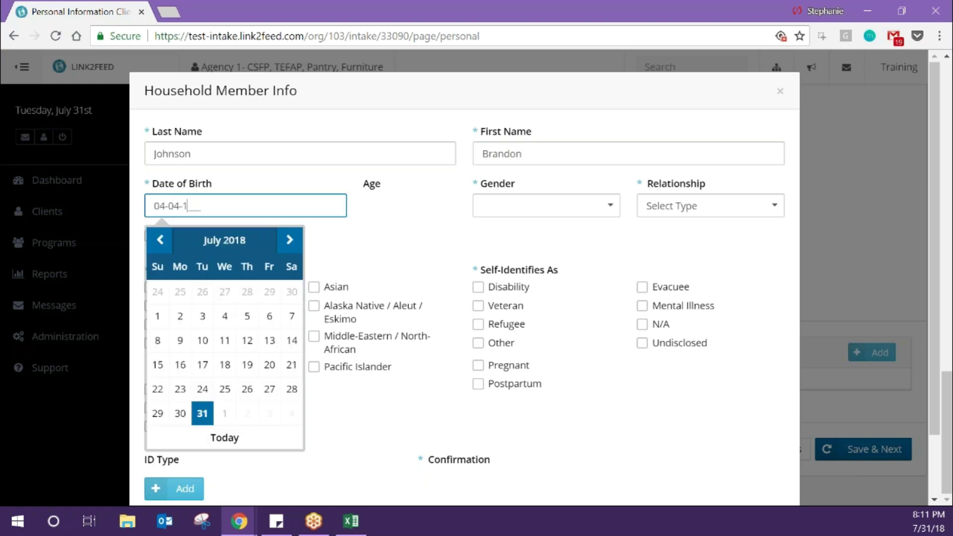
{"action": "key", "text": "Tab"}
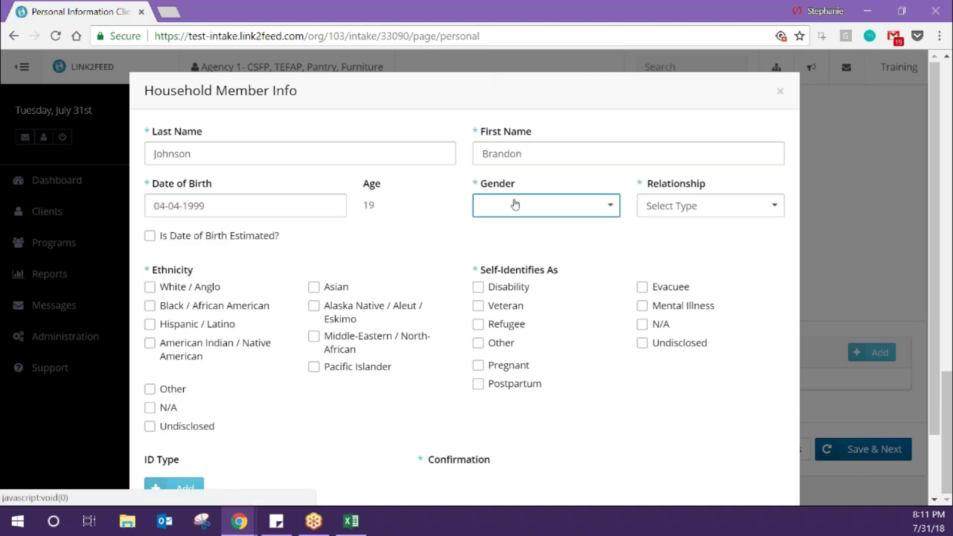
{"action": "left_click", "coordinate": [516, 205]}
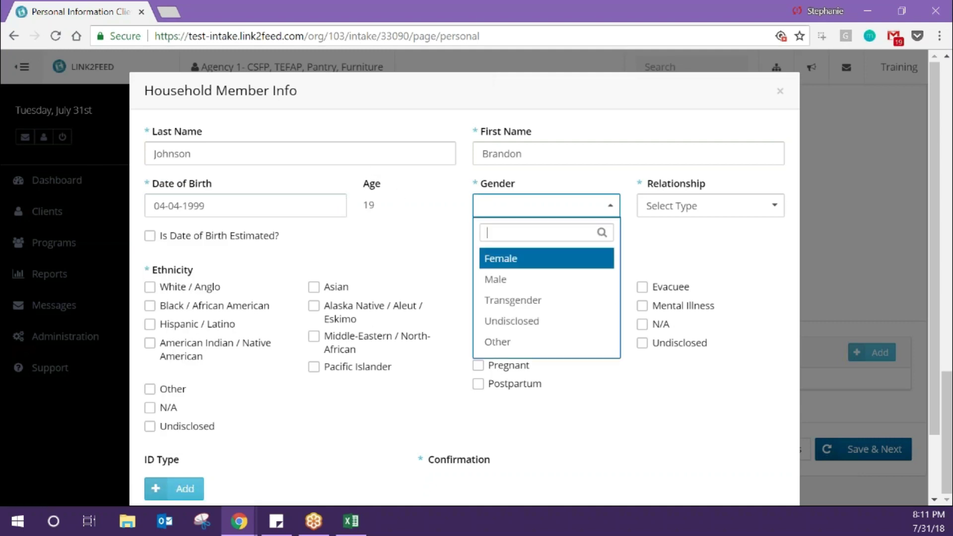
{"action": "left_click", "coordinate": [508, 279]}
{"action": "left_click", "coordinate": [690, 206]}
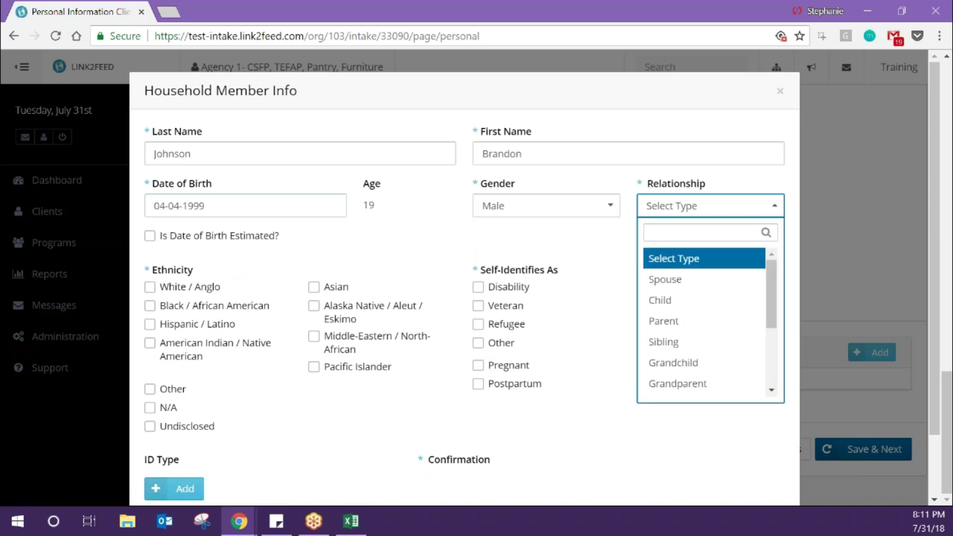
{"action": "left_click", "coordinate": [690, 304]}
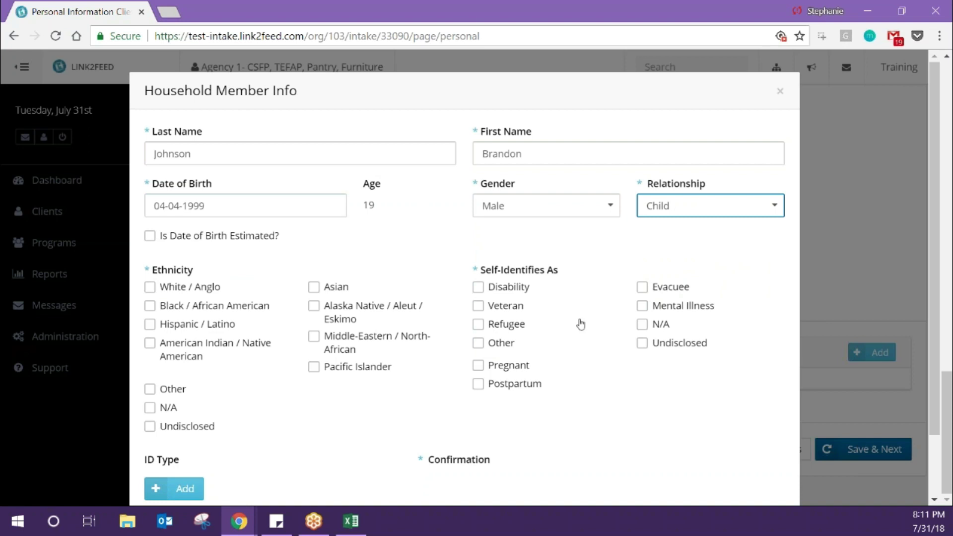
- Discard the empty ID entry that was added and save the new household member
{"action": "scroll", "coordinate": [584, 397], "scroll_direction": "down", "scroll_amount": 2}
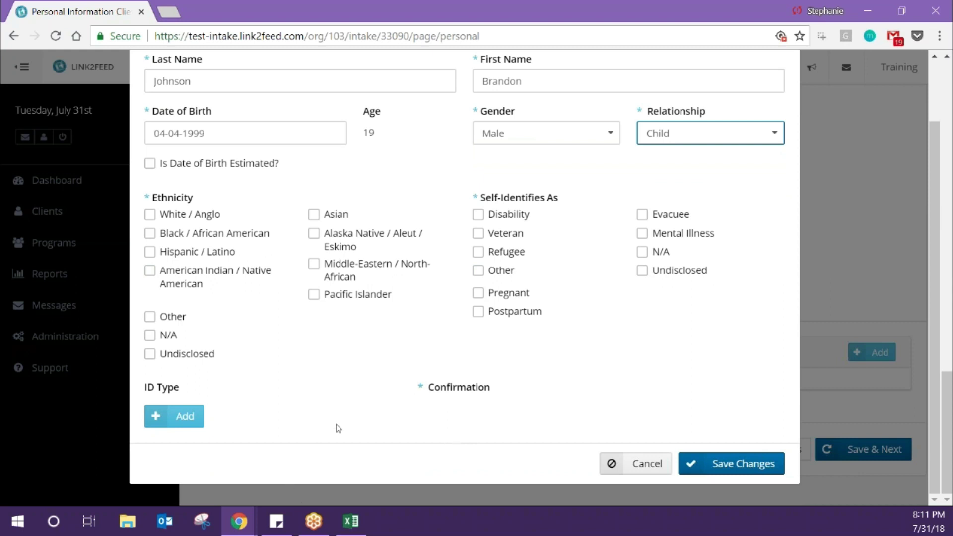
{"action": "left_click", "coordinate": [168, 421]}
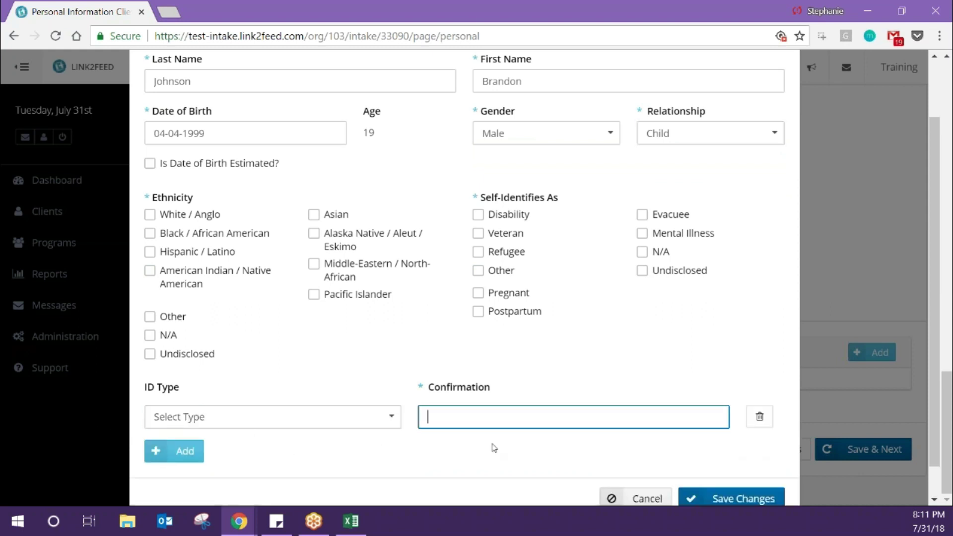
{"action": "left_click", "coordinate": [389, 427]}
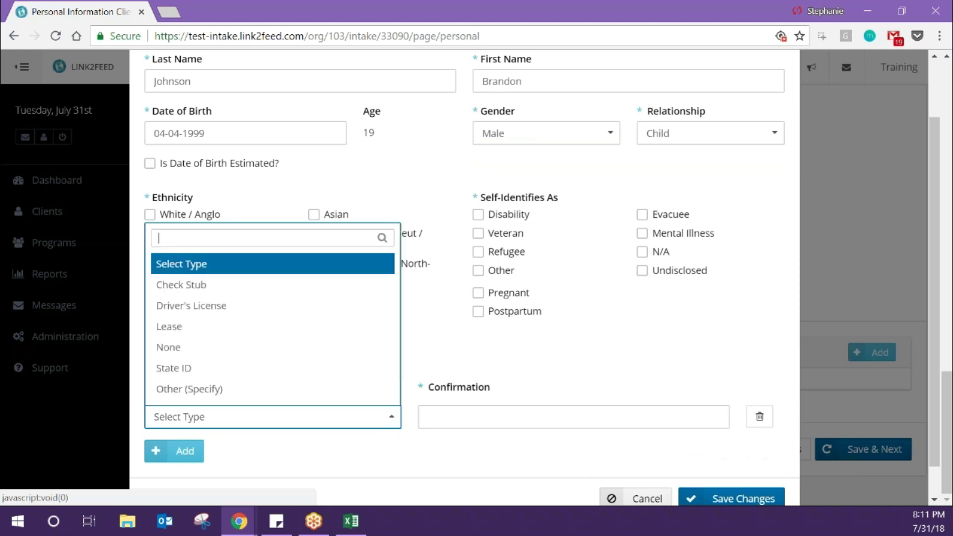
{"action": "left_click", "coordinate": [500, 386]}
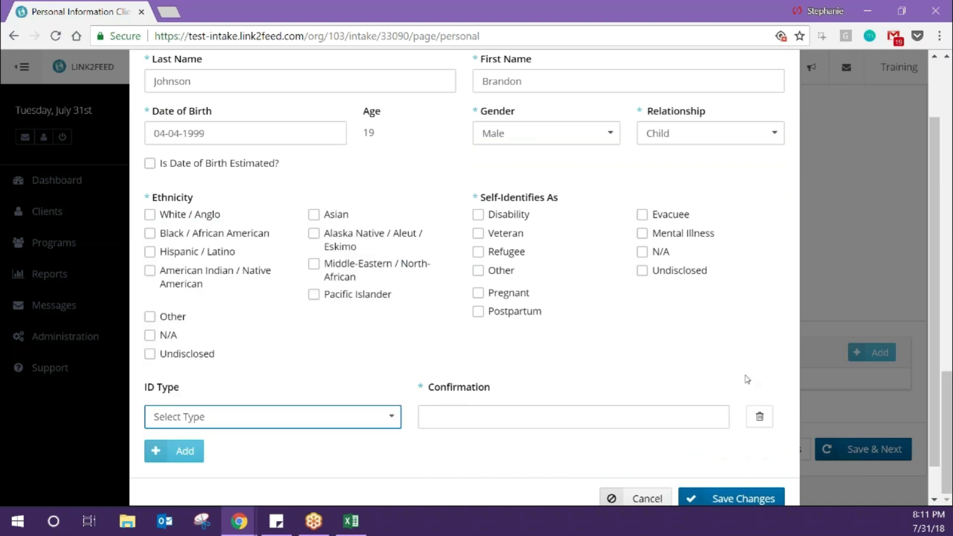
{"action": "left_click", "coordinate": [760, 416]}
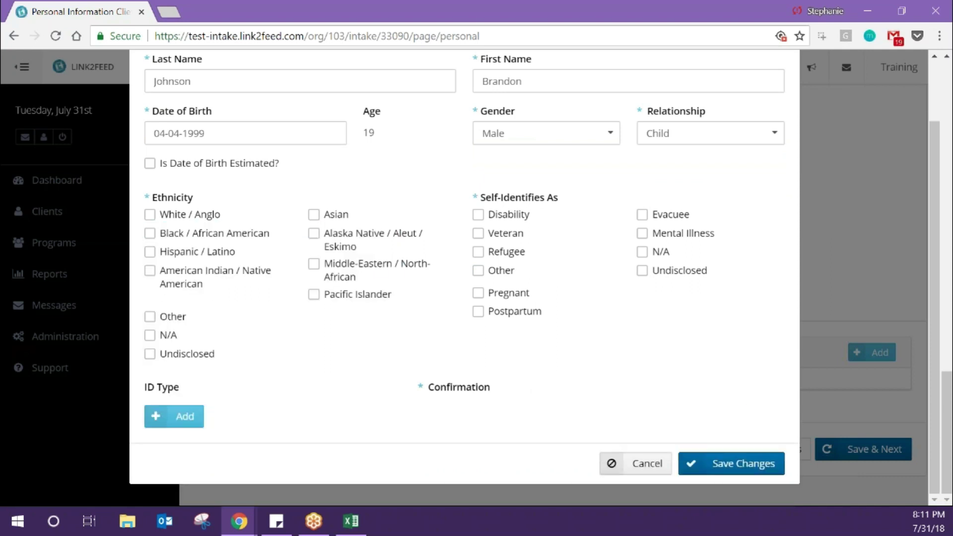
{"action": "left_click", "coordinate": [757, 471]}
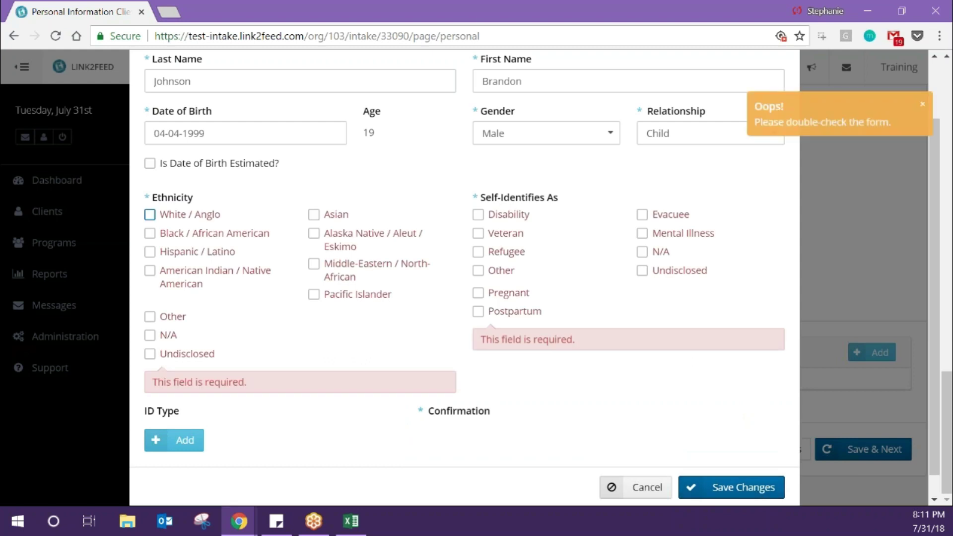
- Mark the member's Self-Identifies As as N/A and ethnicity as Pacific Islander, then save
{"action": "left_click", "coordinate": [662, 253]}
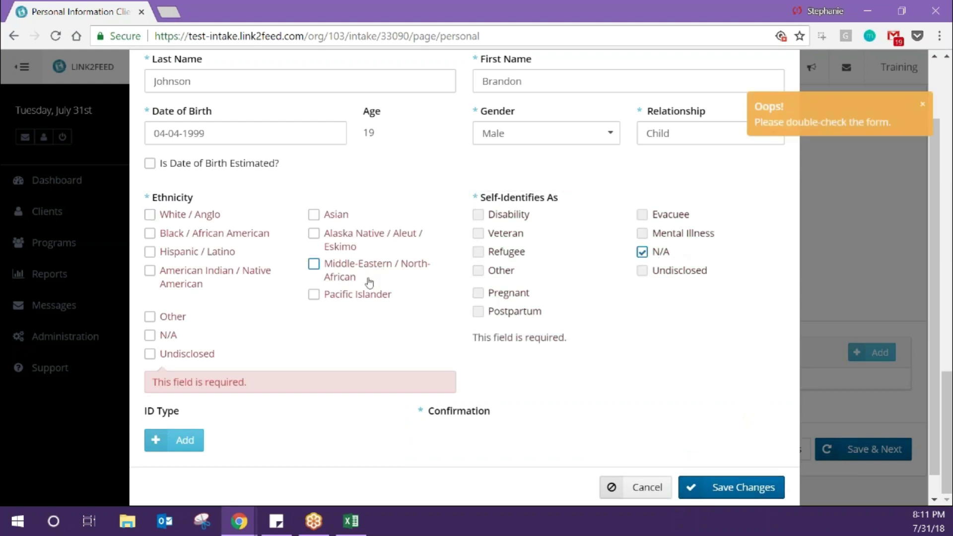
{"action": "left_click", "coordinate": [347, 294]}
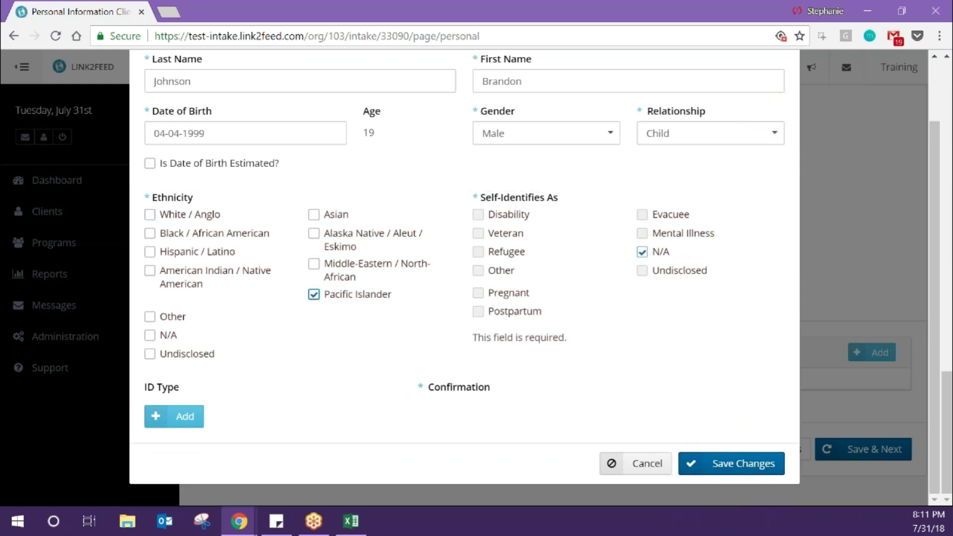
{"action": "left_click", "coordinate": [740, 460]}
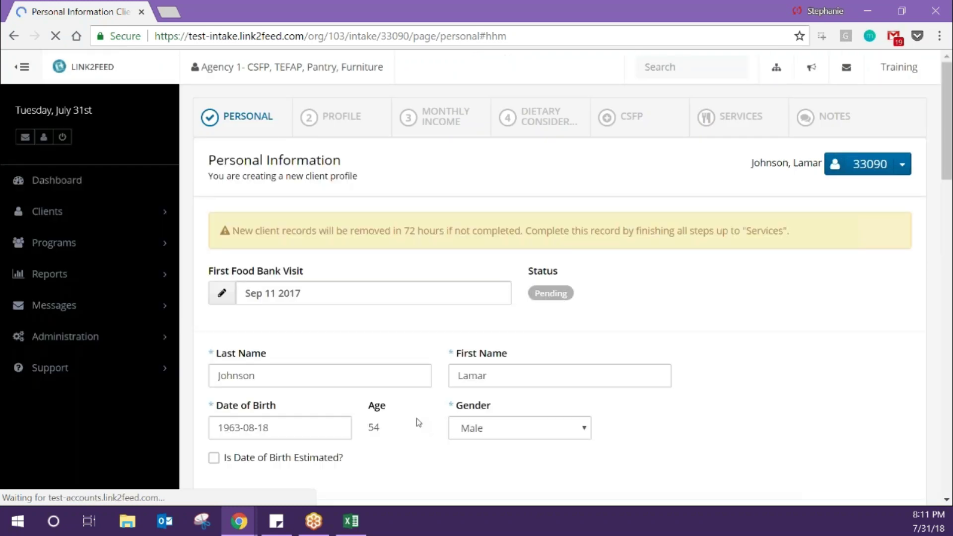
- Clear a stray text selection and save the personal information with Save & Next
{"action": "left_click_drag", "start_coordinate": [565, 257], "coordinate": [798, 118]}
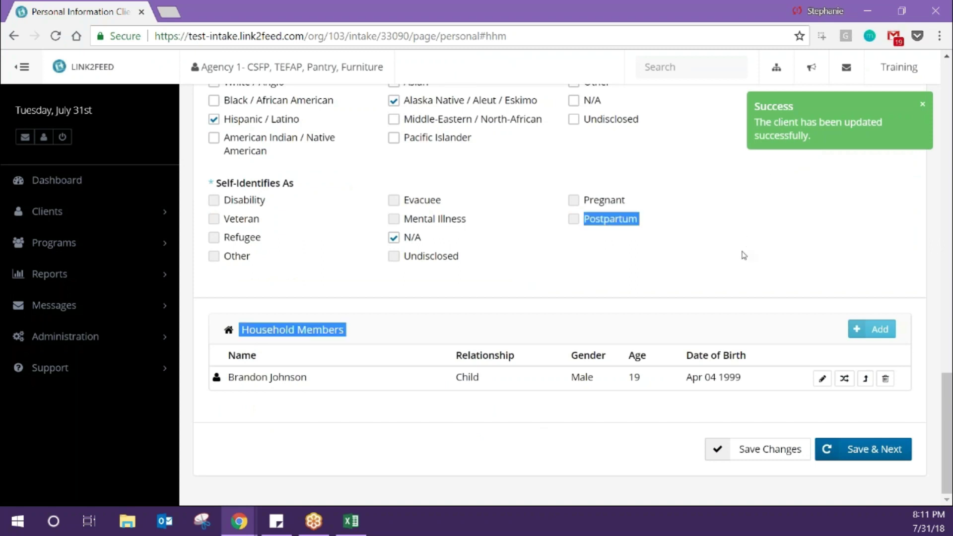
{"action": "left_click", "coordinate": [831, 411]}
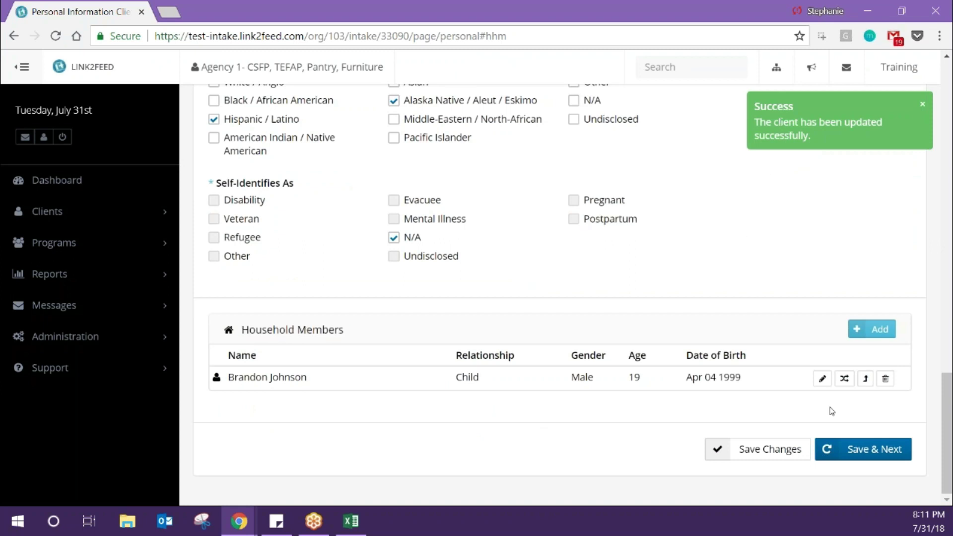
{"action": "left_click", "coordinate": [875, 449]}
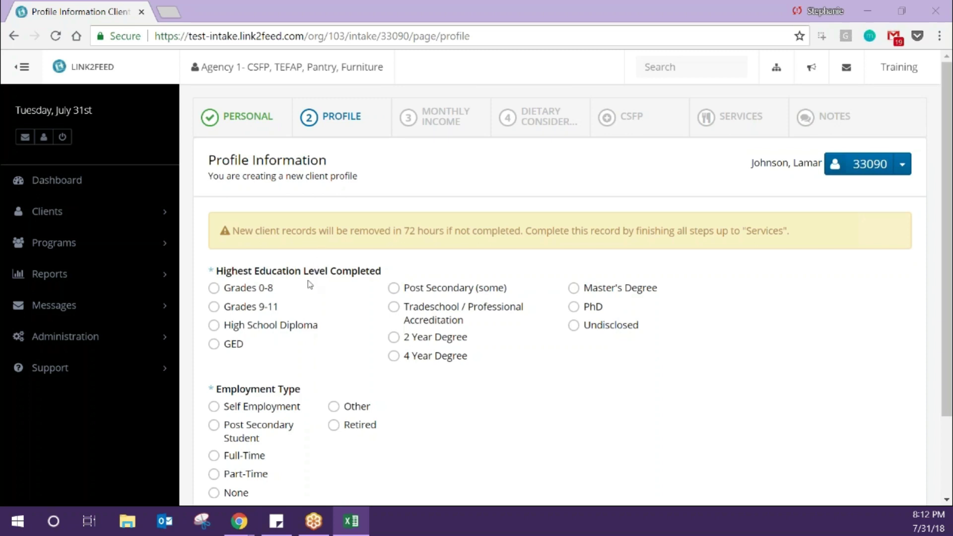
- Choose 2 Year Degree education and Full-Time employment, then save the profile and continue
{"action": "left_click", "coordinate": [425, 340]}
{"action": "scroll", "coordinate": [424, 341], "scroll_direction": "down", "scroll_amount": 3}
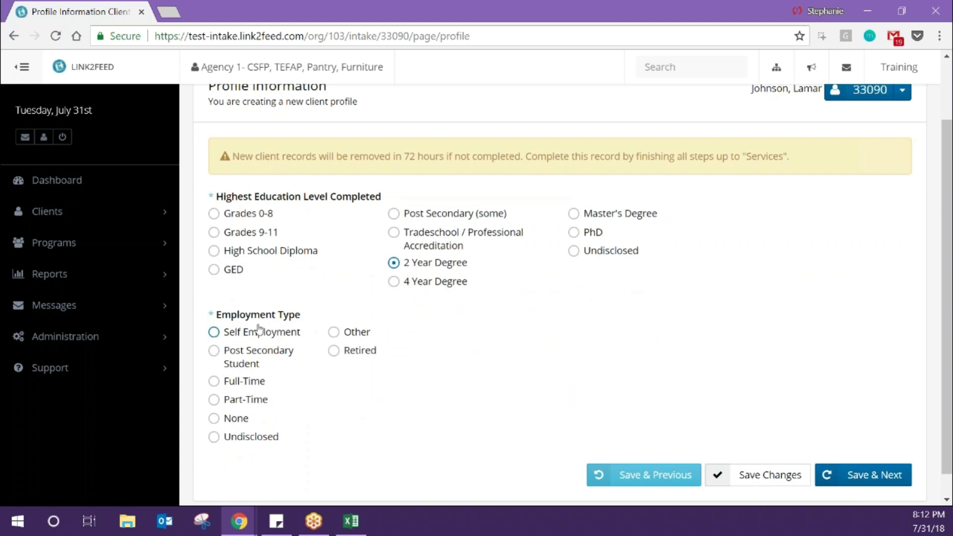
{"action": "left_click", "coordinate": [256, 381]}
{"action": "left_click", "coordinate": [851, 482]}
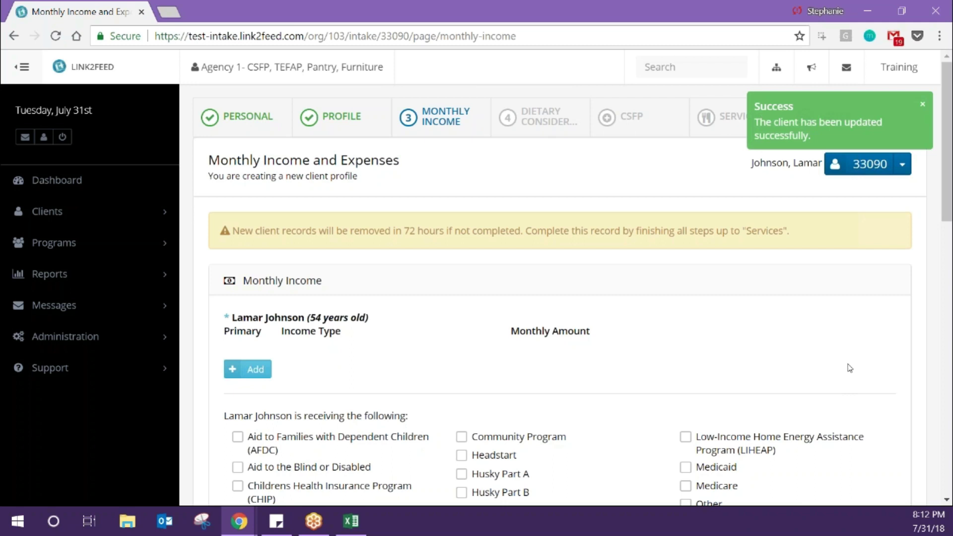
- Scroll through the Monthly Income page to review both members' income and benefits sections
{"action": "scroll", "coordinate": [850, 368], "scroll_direction": "down", "scroll_amount": 2}
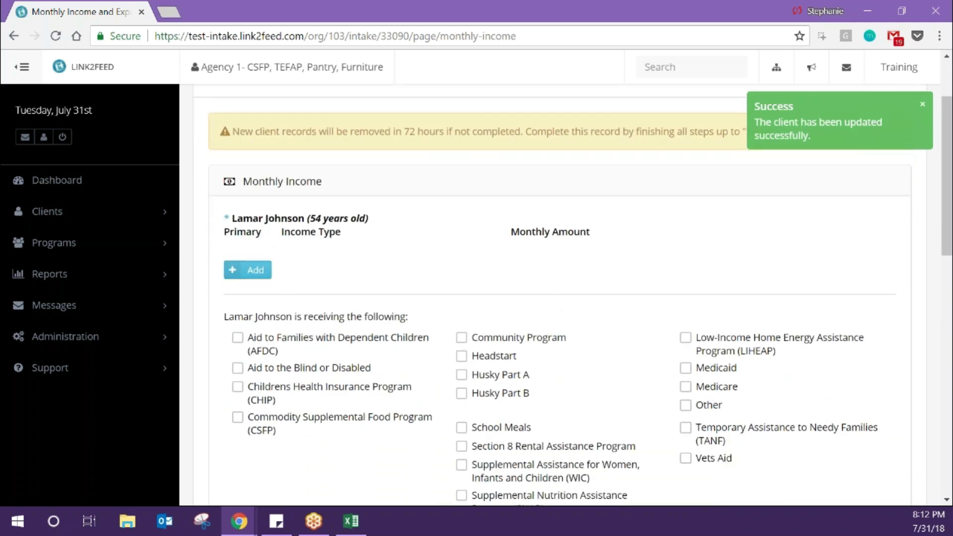
{"action": "scroll", "coordinate": [560, 298], "scroll_direction": "down", "scroll_amount": 6}
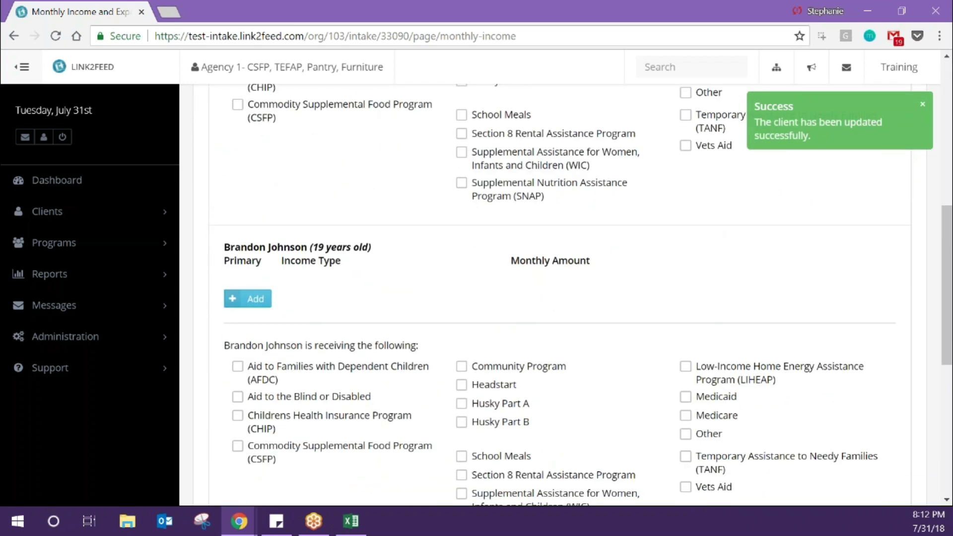
{"action": "scroll", "coordinate": [560, 298], "scroll_direction": "up", "scroll_amount": 5}
{"action": "scroll", "coordinate": [236, 328], "scroll_direction": "up", "scroll_amount": 3}
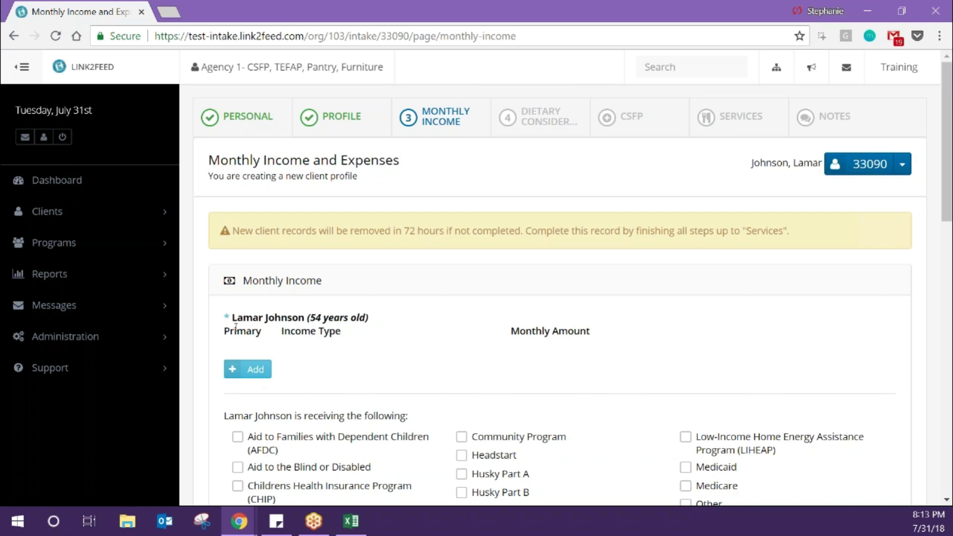
- Add an Employed: Full-Time income of 1000 for the main client
{"action": "left_click", "coordinate": [256, 370]}
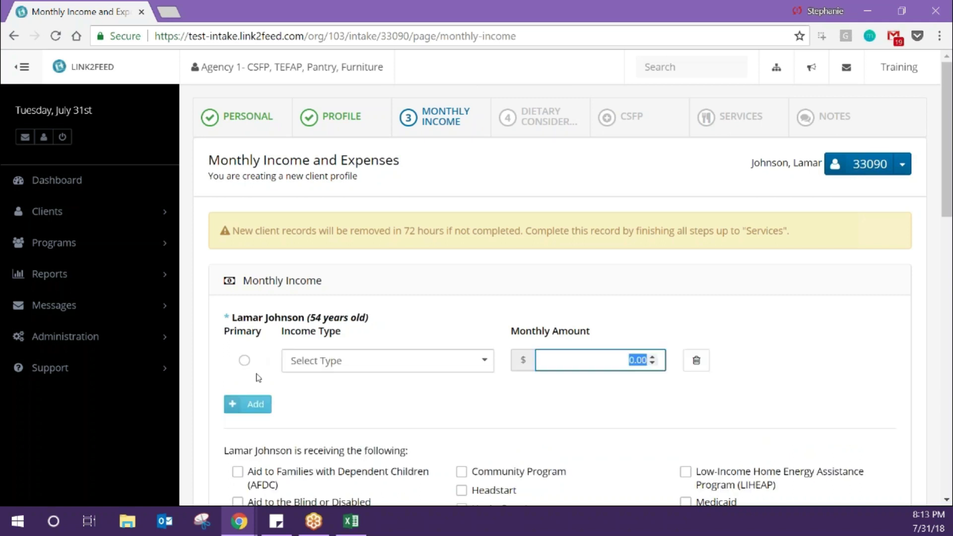
{"action": "scroll", "coordinate": [319, 336], "scroll_direction": "down", "scroll_amount": 1}
{"action": "left_click", "coordinate": [359, 315]}
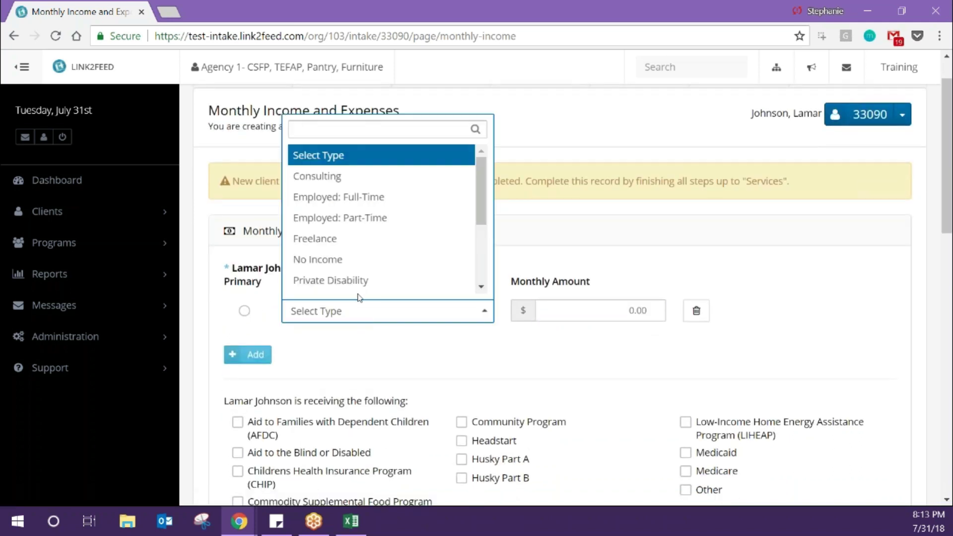
{"action": "left_click", "coordinate": [365, 199]}
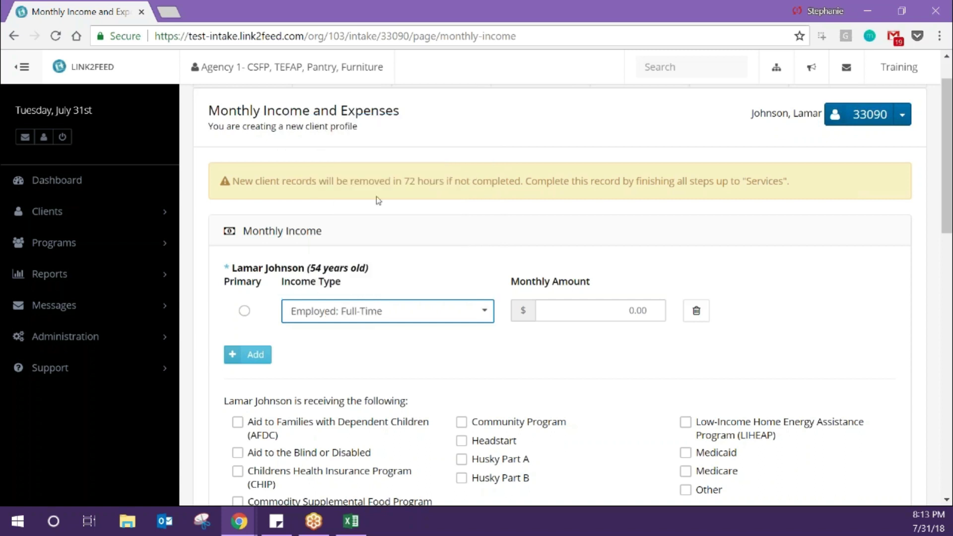
{"action": "left_click", "coordinate": [575, 307]}
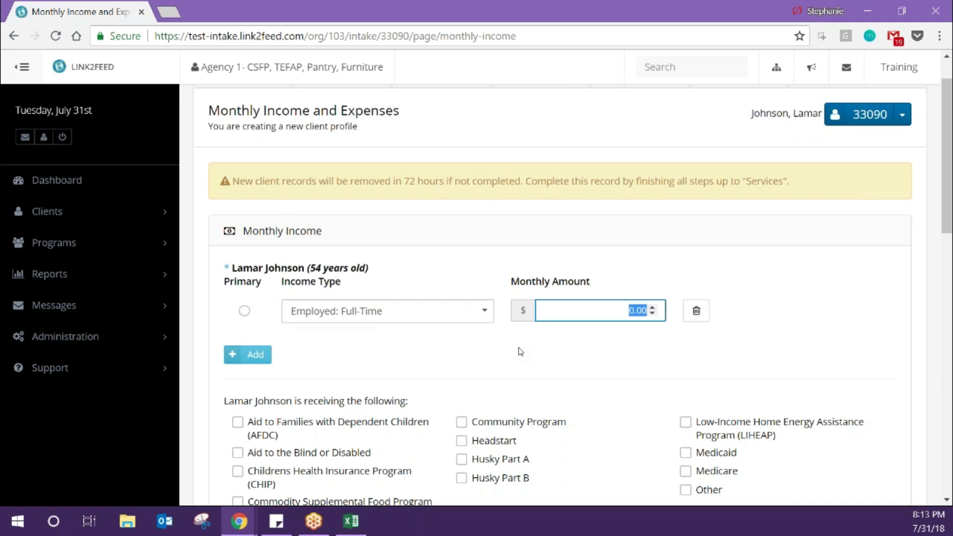
{"action": "type", "text": "1000"}
- Add a second client income, Employed: Part-Time, at 100
{"action": "left_click", "coordinate": [244, 353]}
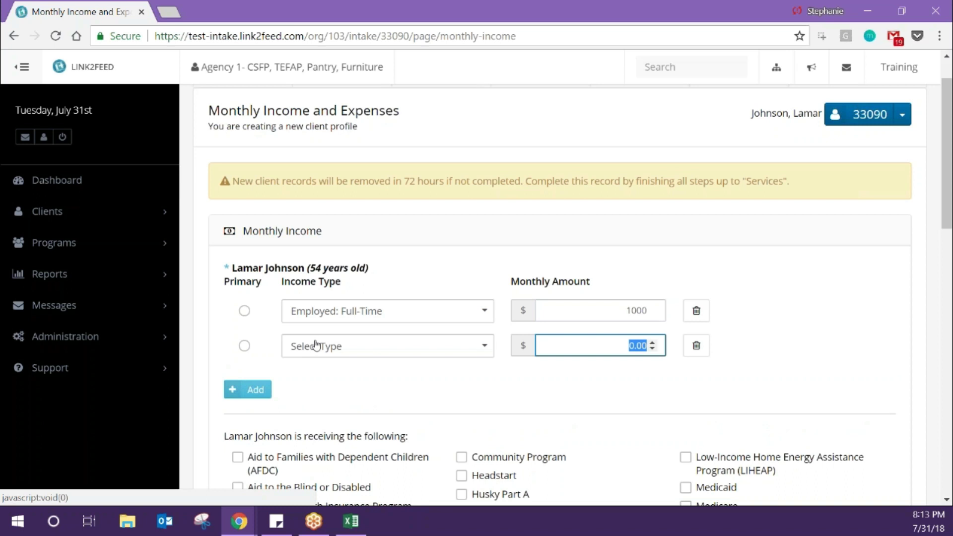
{"action": "left_click", "coordinate": [314, 342]}
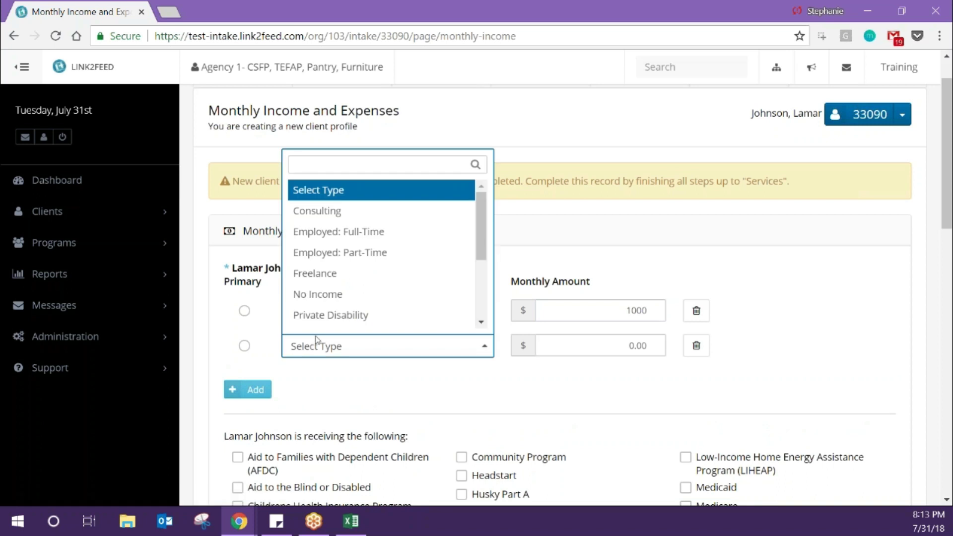
{"action": "left_click", "coordinate": [337, 253]}
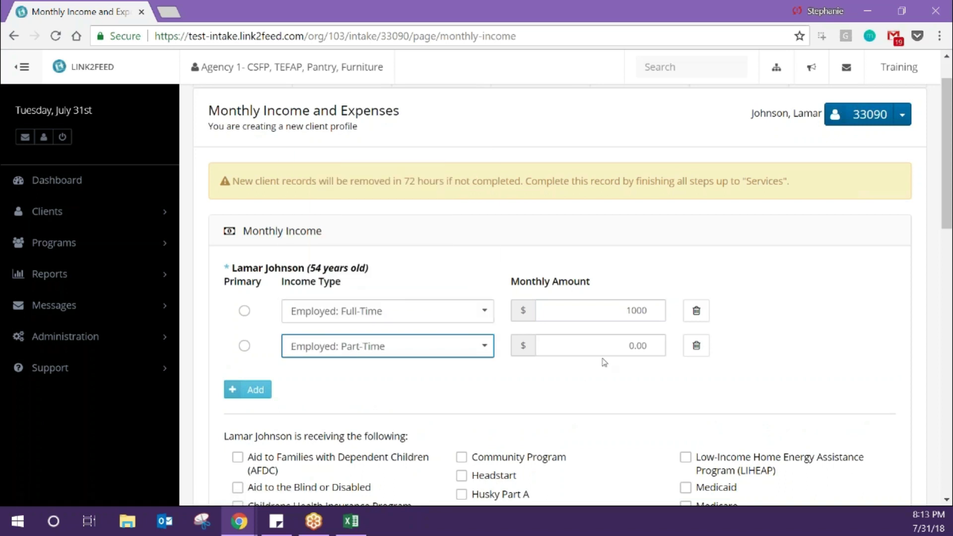
{"action": "left_click", "coordinate": [614, 347]}
{"action": "type", "text": "100"}
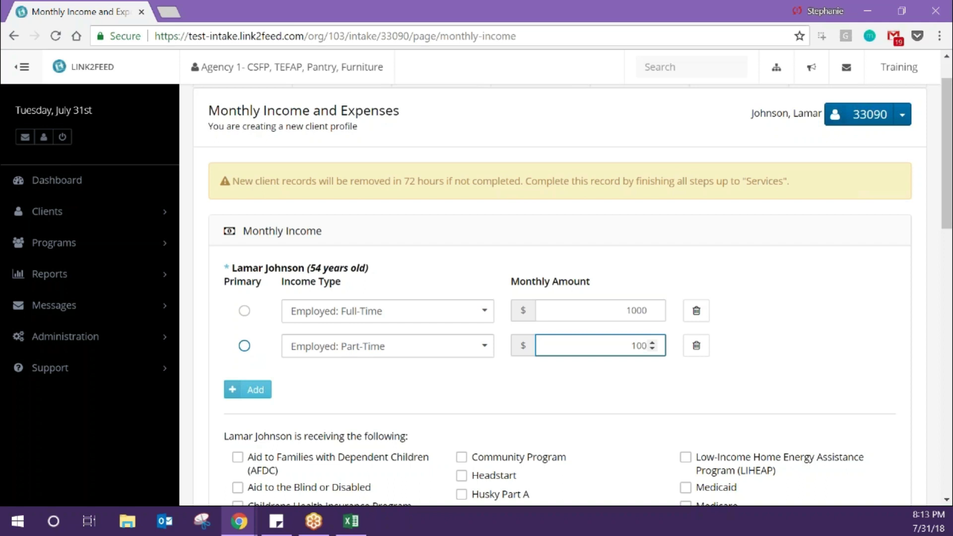
{"action": "scroll", "coordinate": [247, 334], "scroll_direction": "down", "scroll_amount": 5}
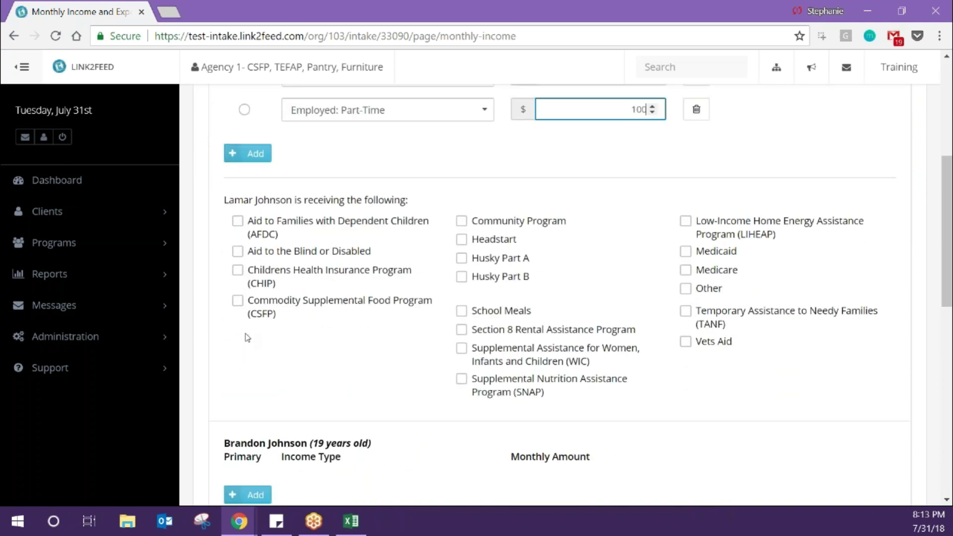
{"action": "scroll", "coordinate": [246, 338], "scroll_direction": "up", "scroll_amount": 4}
{"action": "scroll", "coordinate": [246, 337], "scroll_direction": "down", "scroll_amount": 2}
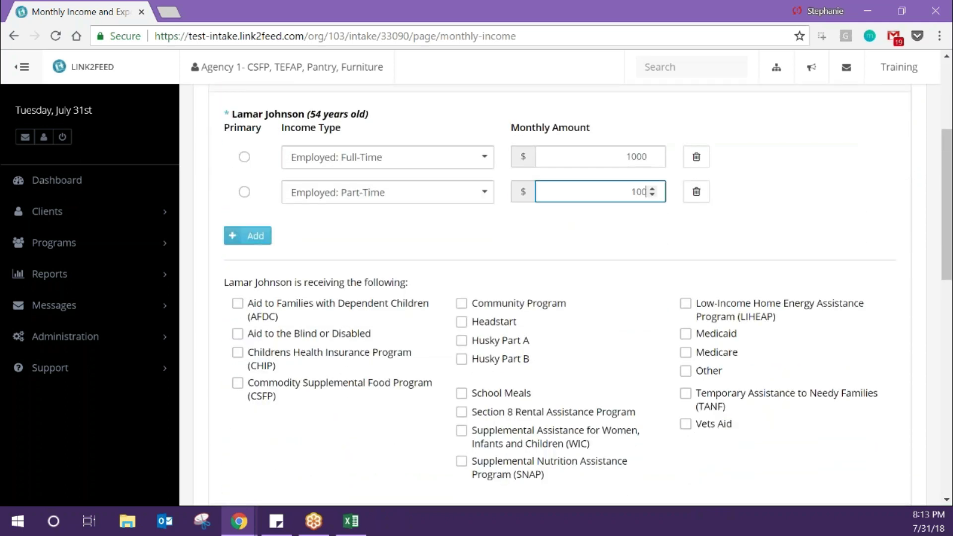
{"action": "scroll", "coordinate": [247, 343], "scroll_direction": "down", "scroll_amount": 4}
- Give the younger member a Consulting income of 2000 and make it primary
{"action": "left_click", "coordinate": [249, 399]}
{"action": "left_click", "coordinate": [323, 390]}
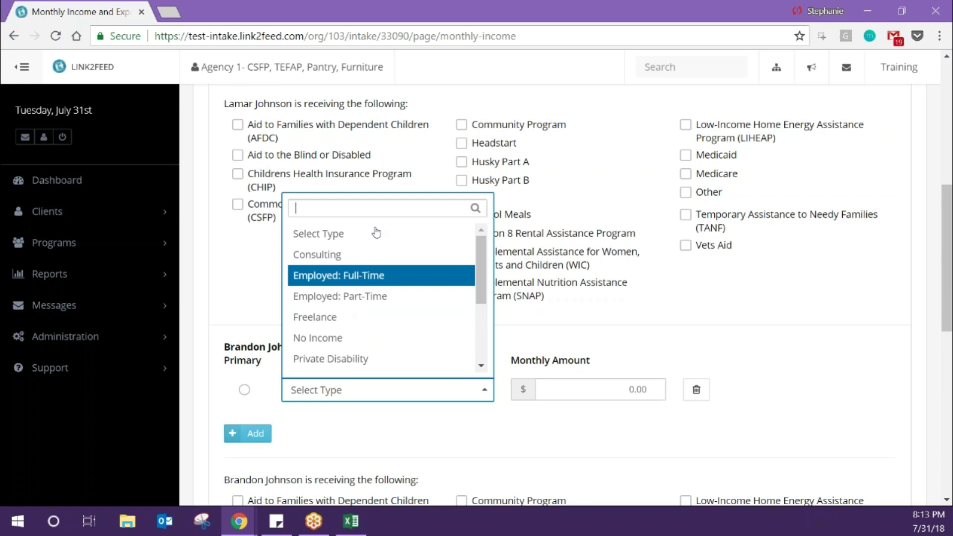
{"action": "left_click", "coordinate": [610, 380]}
{"action": "type", "text": "2000"}
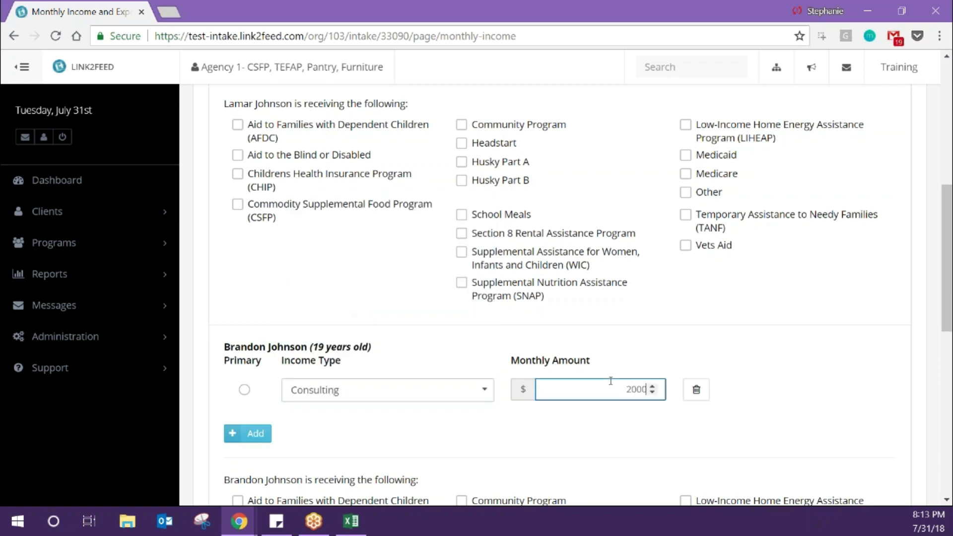
{"action": "left_click", "coordinate": [242, 392]}
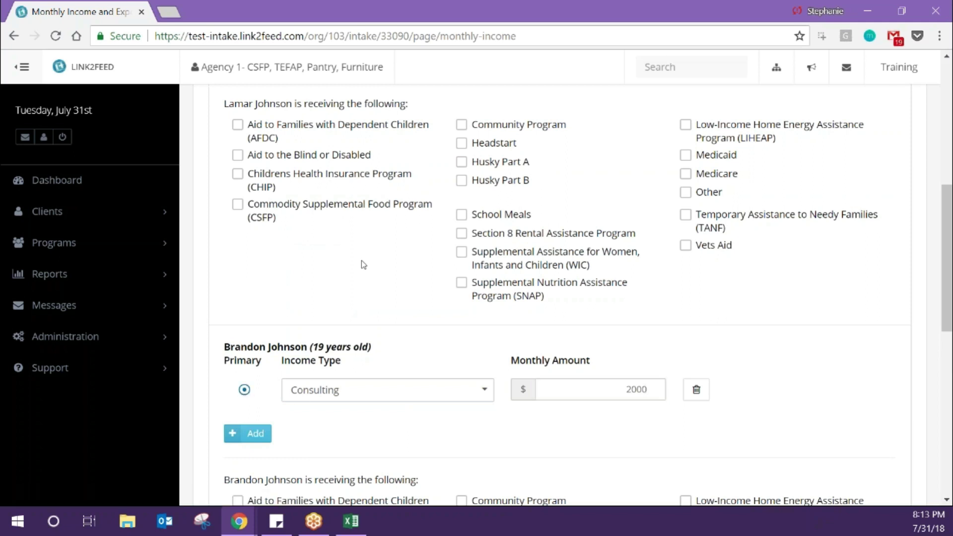
- Mark the main client as receiving Medicaid and Medicare
{"action": "scroll", "coordinate": [364, 265], "scroll_direction": "up", "scroll_amount": 2}
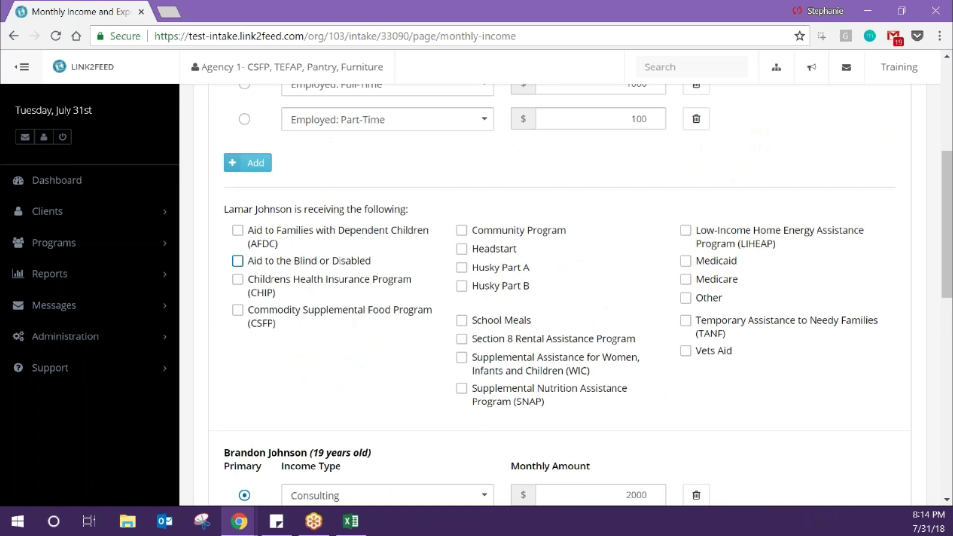
{"action": "scroll", "coordinate": [347, 255], "scroll_direction": "up", "scroll_amount": 2}
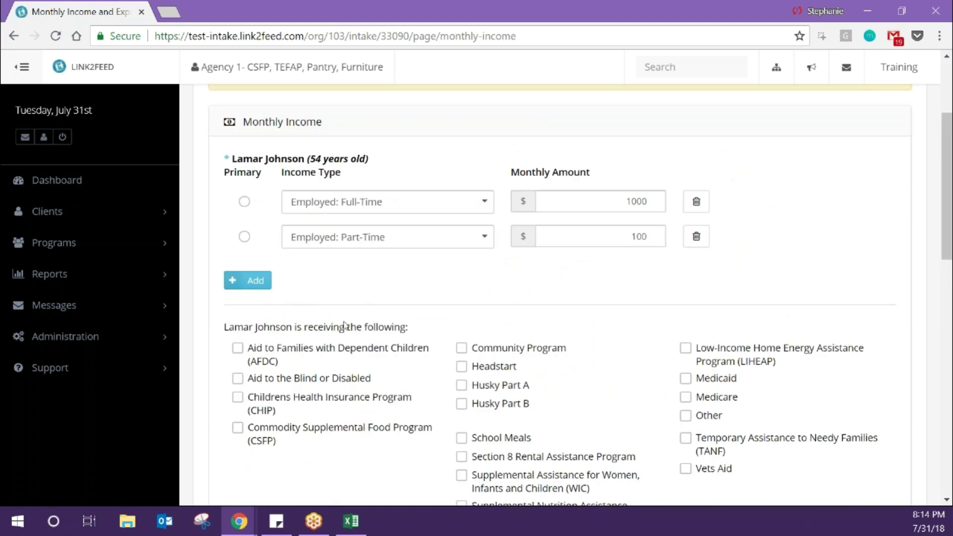
{"action": "scroll", "coordinate": [343, 325], "scroll_direction": "down", "scroll_amount": 10}
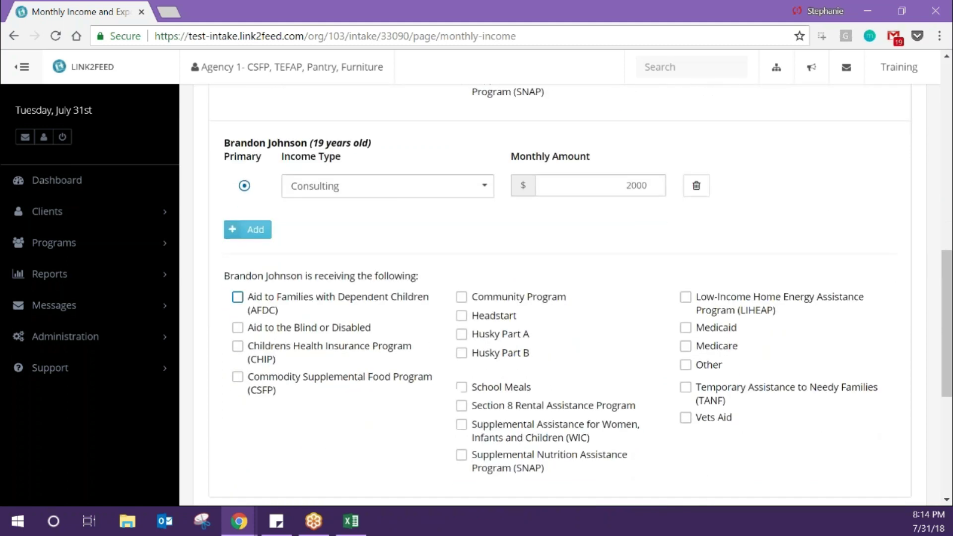
{"action": "scroll", "coordinate": [464, 407], "scroll_direction": "up", "scroll_amount": 8}
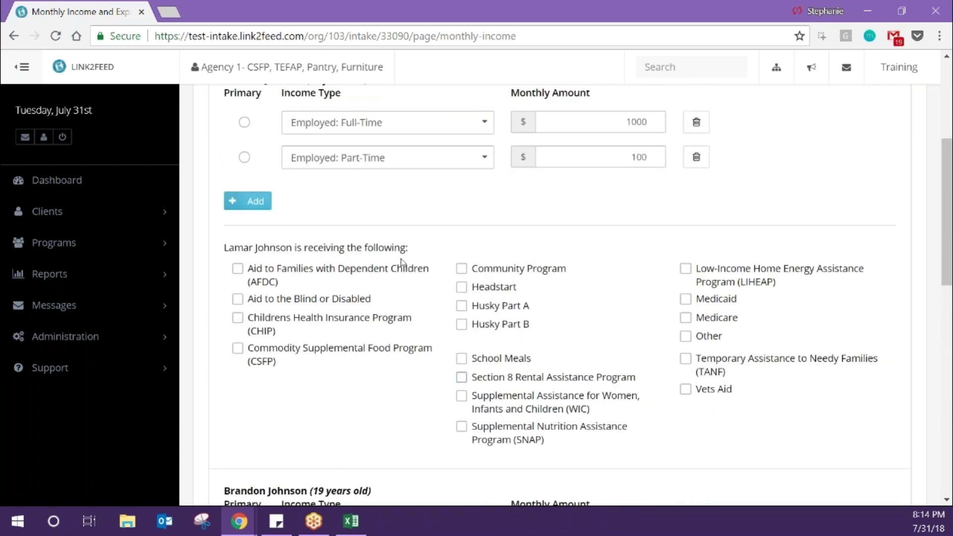
{"action": "left_click", "coordinate": [715, 302]}
{"action": "left_click", "coordinate": [712, 320]}
{"action": "scroll", "coordinate": [549, 432], "scroll_direction": "down", "scroll_amount": 5}
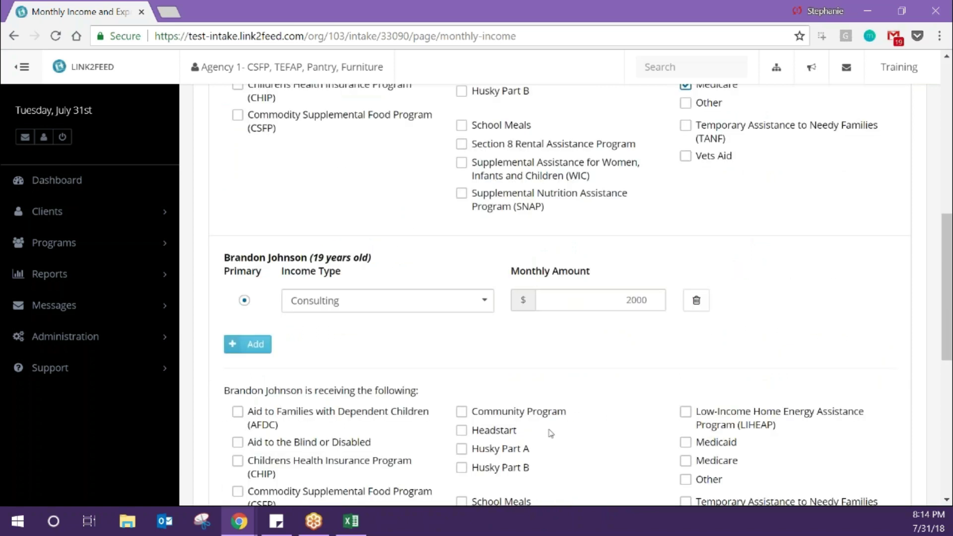
{"action": "scroll", "coordinate": [550, 433], "scroll_direction": "down", "scroll_amount": 8}
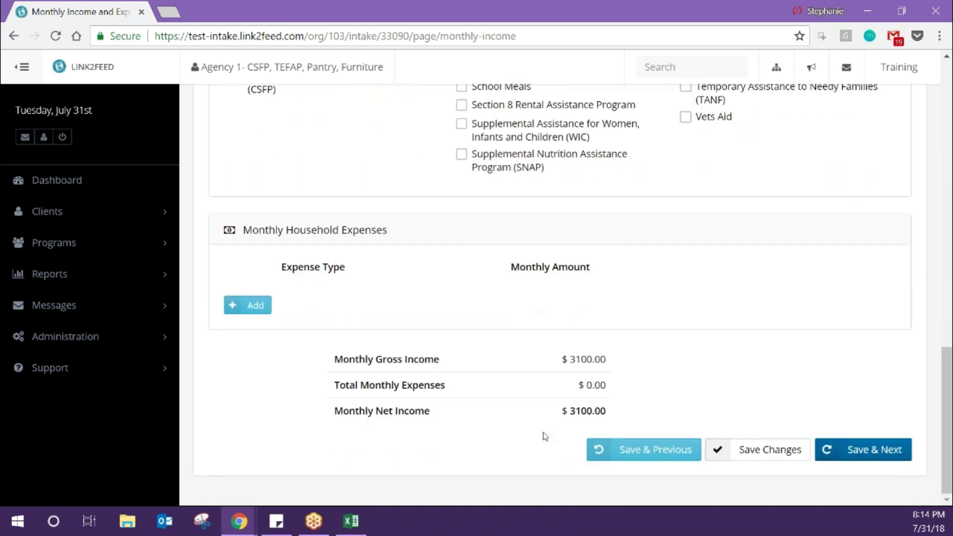
- Add a Mortgage monthly household expense of 1000
{"action": "left_click", "coordinate": [240, 306]}
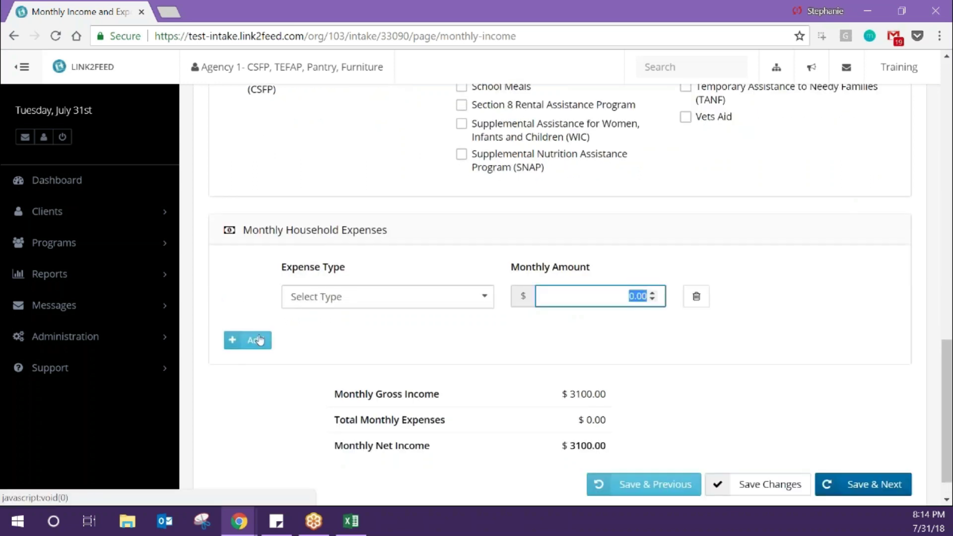
{"action": "left_click", "coordinate": [320, 298]}
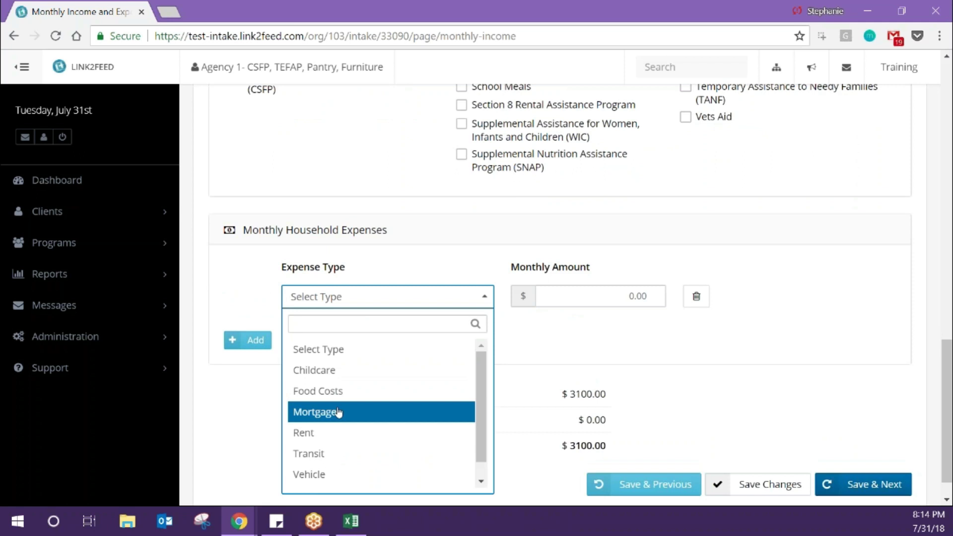
{"action": "left_click", "coordinate": [337, 412]}
{"action": "left_click", "coordinate": [570, 298]}
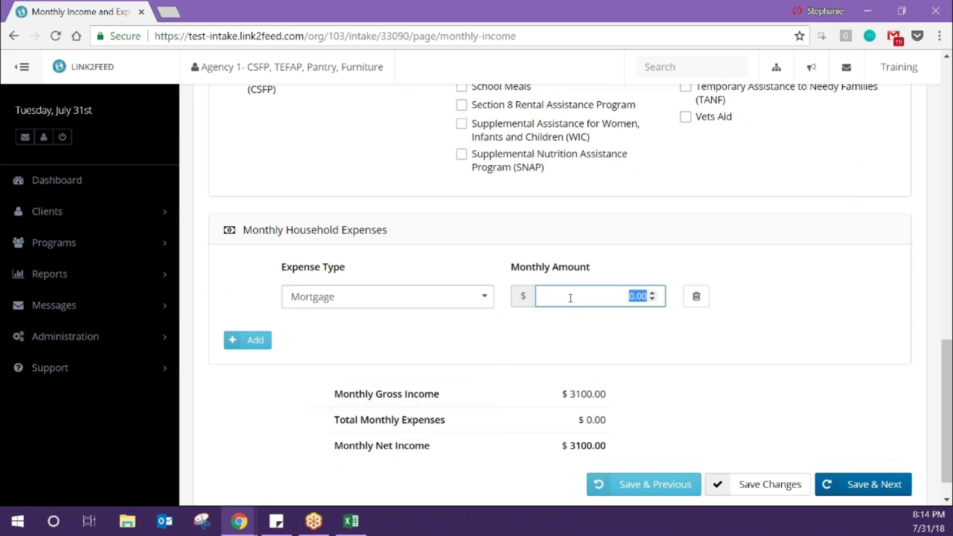
{"action": "type", "text": "1"}
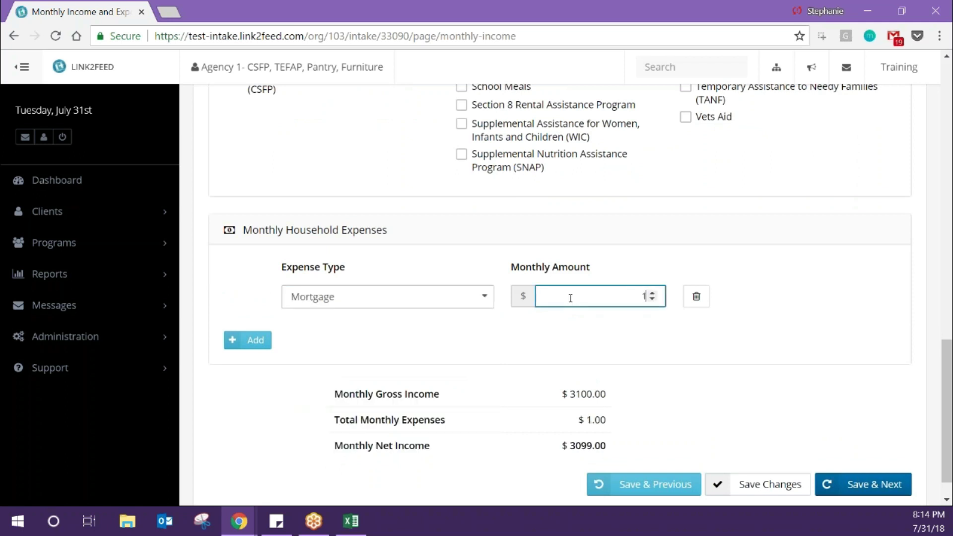
{"action": "type", "text": "000"}
- Check the spreadsheet, then save the income page with Save & Next
{"action": "key", "text": "alt+Tab"}
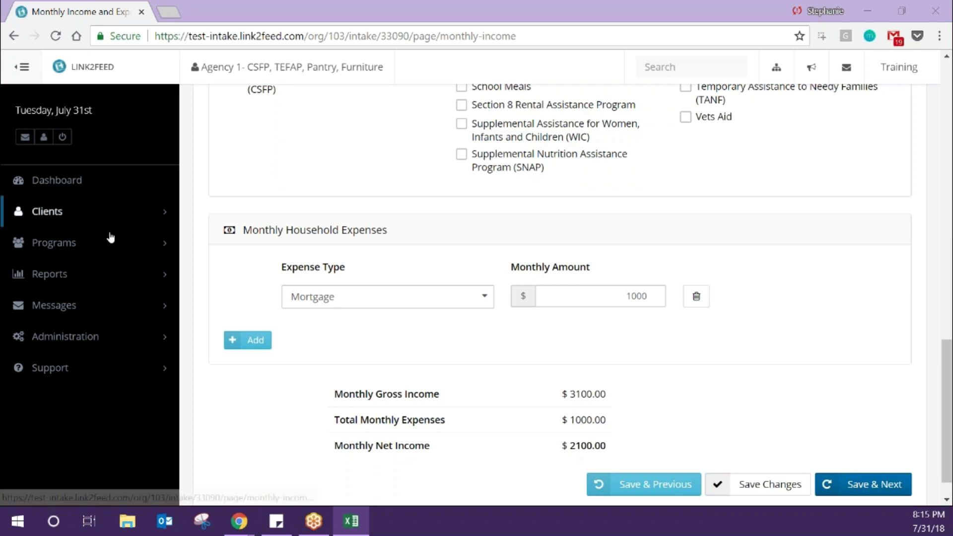
{"action": "left_click", "coordinate": [876, 489]}
{"action": "left_click", "coordinate": [877, 489]}
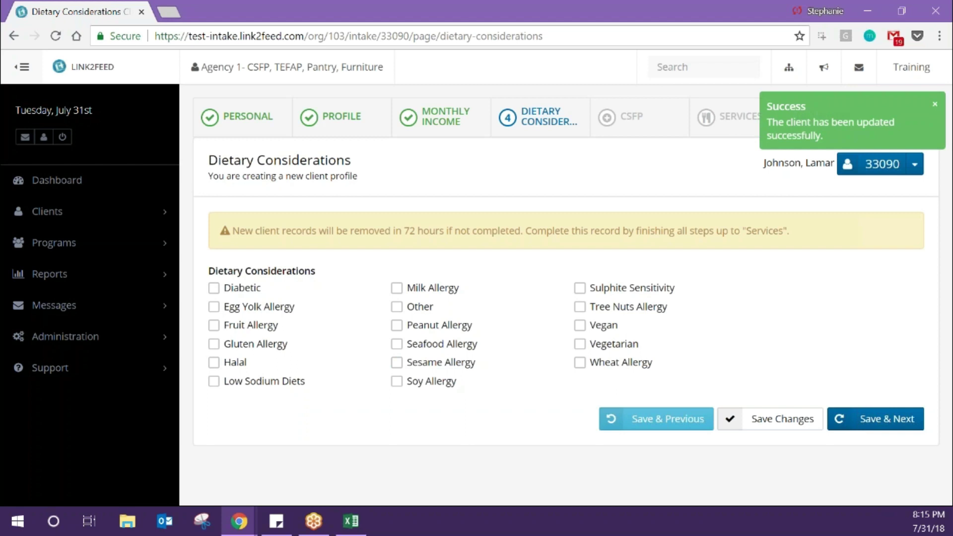
- Check the spreadsheet, then save Dietary Considerations without changes via Save & Next
{"action": "key", "text": "alt+Tab"}
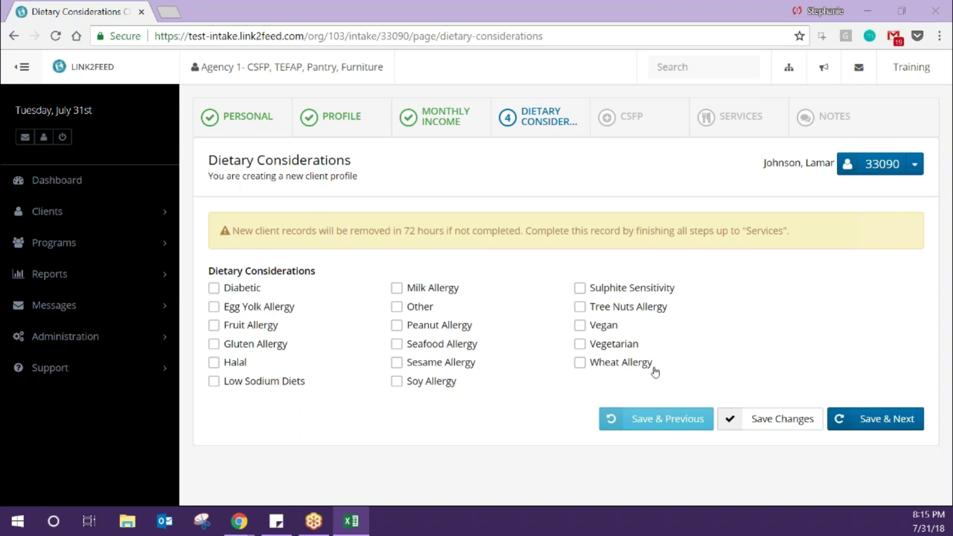
{"action": "left_click", "coordinate": [848, 429]}
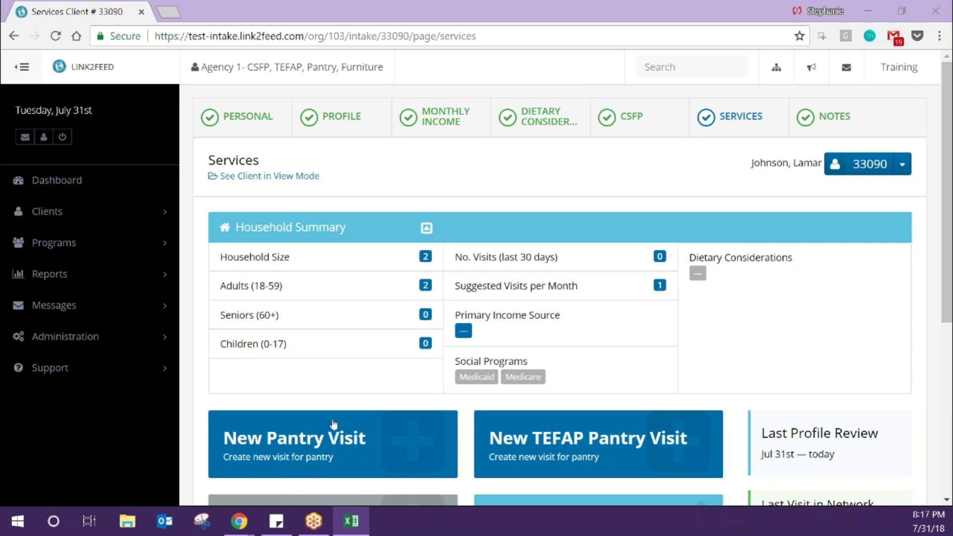
- Open a New Pantry Visit form, then leave it unsaved and return to the Dashboard
{"action": "left_click", "coordinate": [443, 439]}
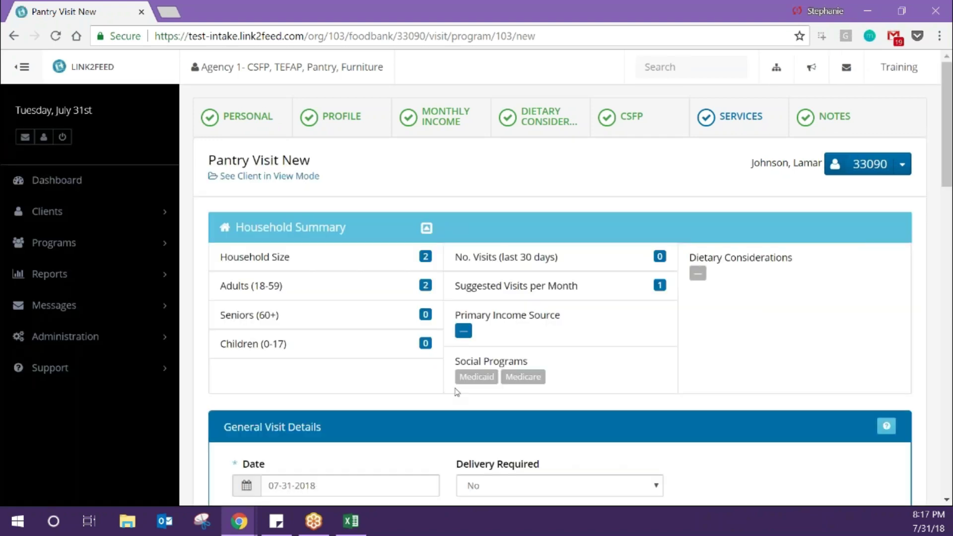
{"action": "scroll", "coordinate": [432, 446], "scroll_direction": "down", "scroll_amount": 3}
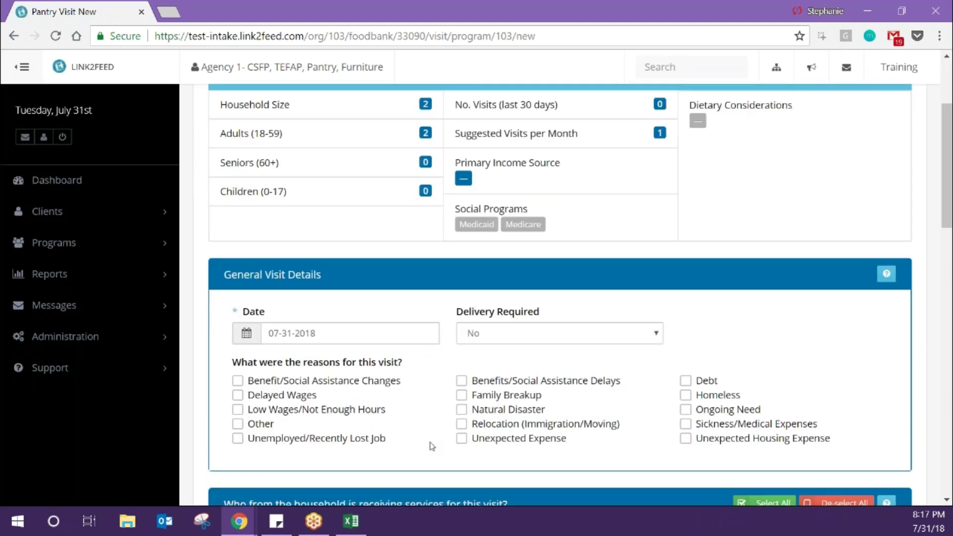
{"action": "scroll", "coordinate": [446, 397], "scroll_direction": "up", "scroll_amount": 3}
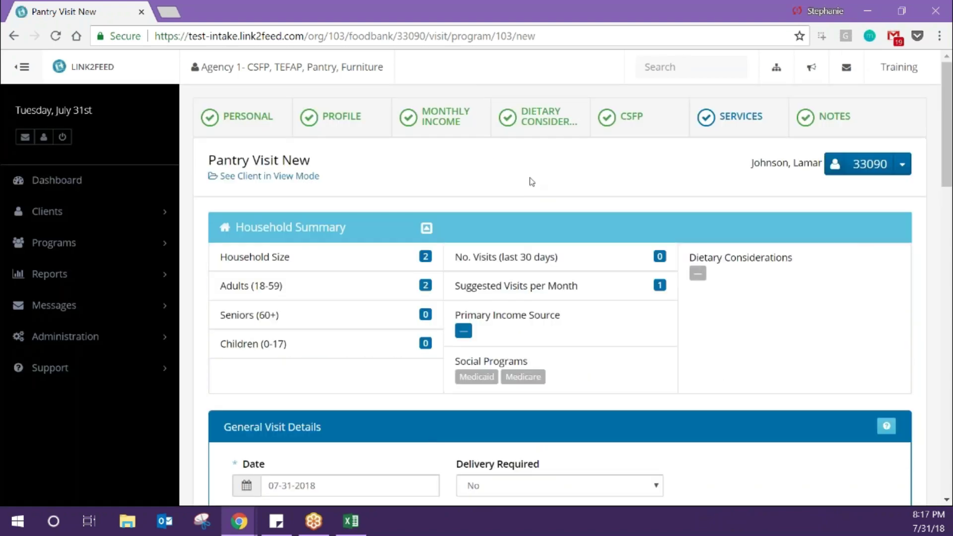
{"action": "left_click", "coordinate": [90, 185]}
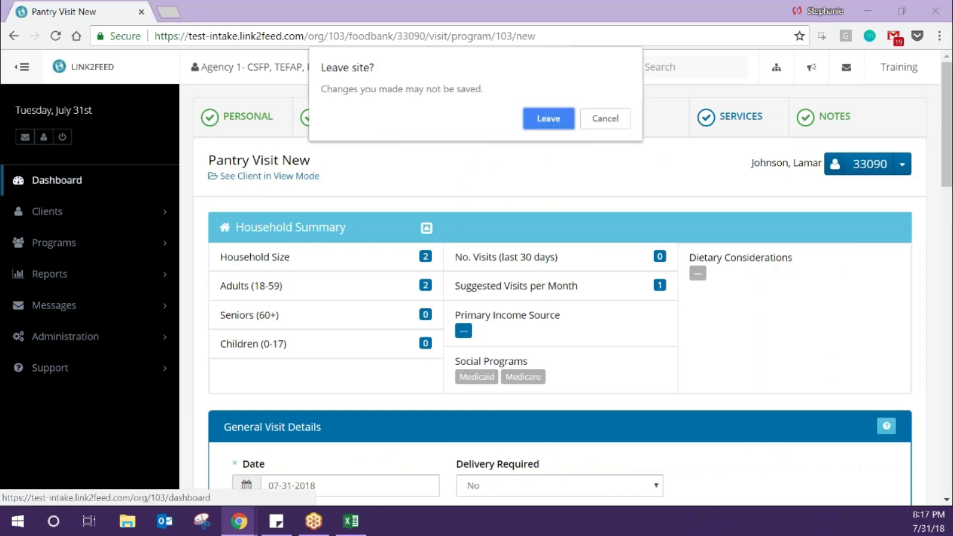
{"action": "left_click", "coordinate": [549, 121]}
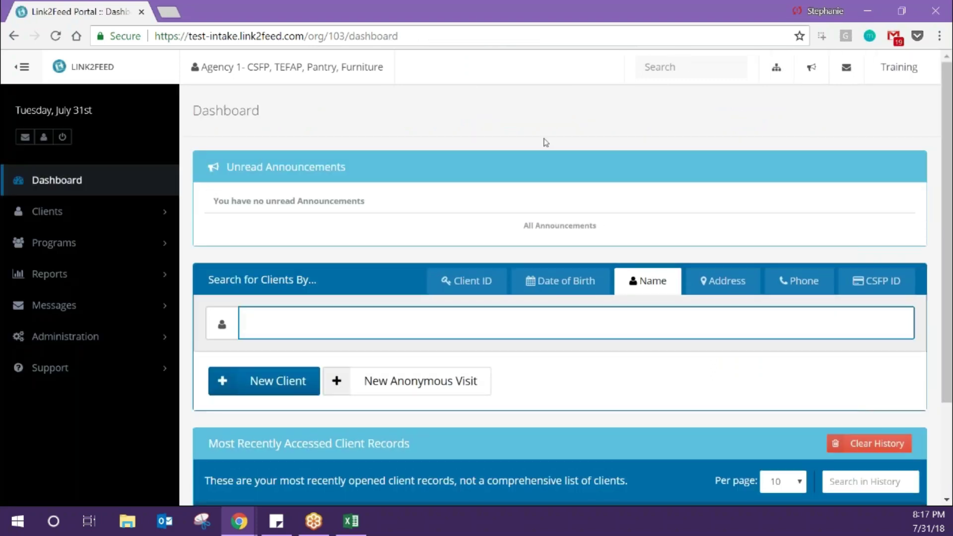
- Search the Dashboard by the client's last and first name and open the matching record
{"action": "type", "text": "johnson, "}
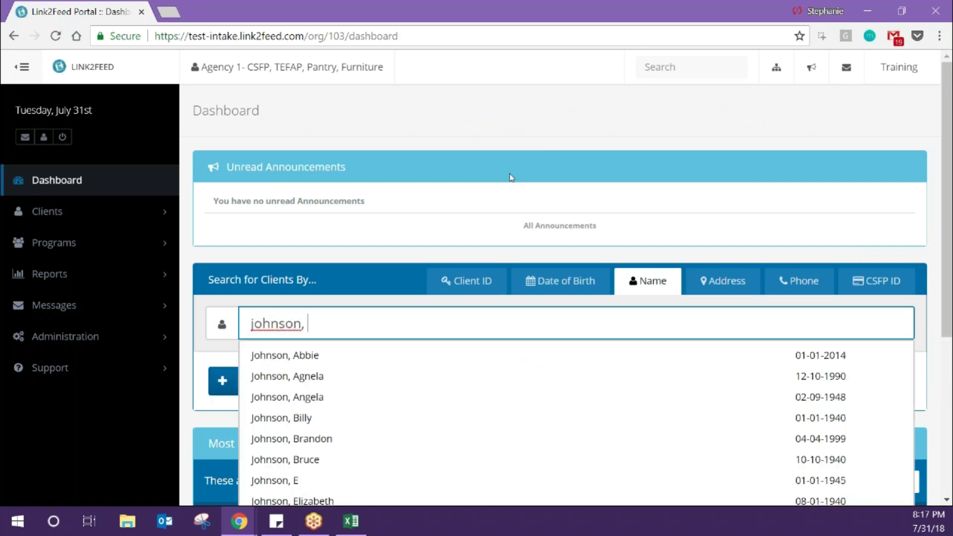
{"action": "type", "text": "la"}
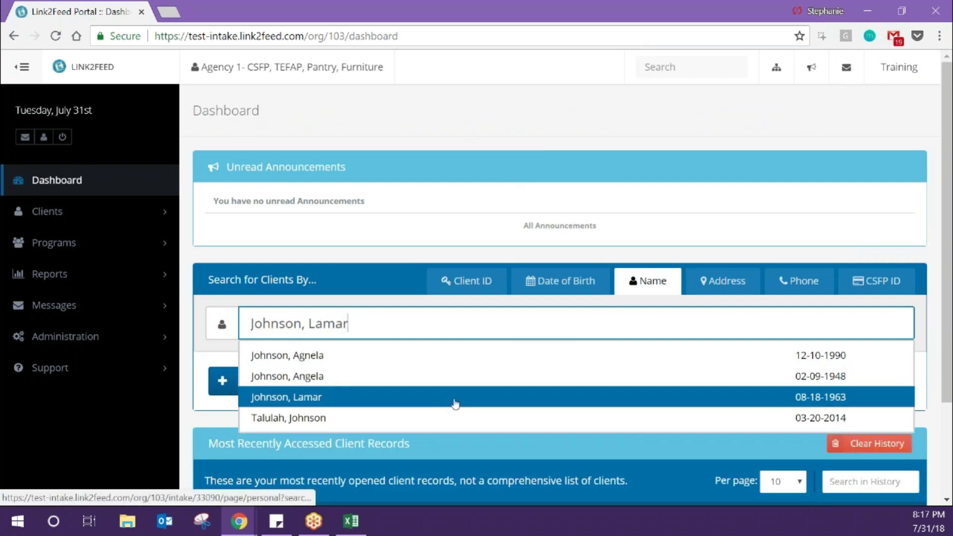
{"action": "left_click", "coordinate": [455, 404]}
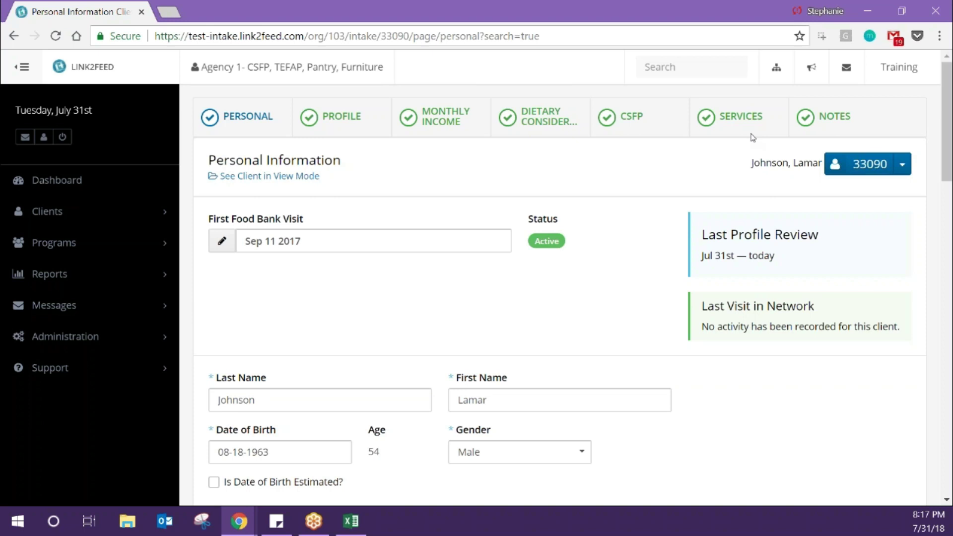
- Review the client's Services page by scrolling down through it
{"action": "left_click", "coordinate": [755, 117]}
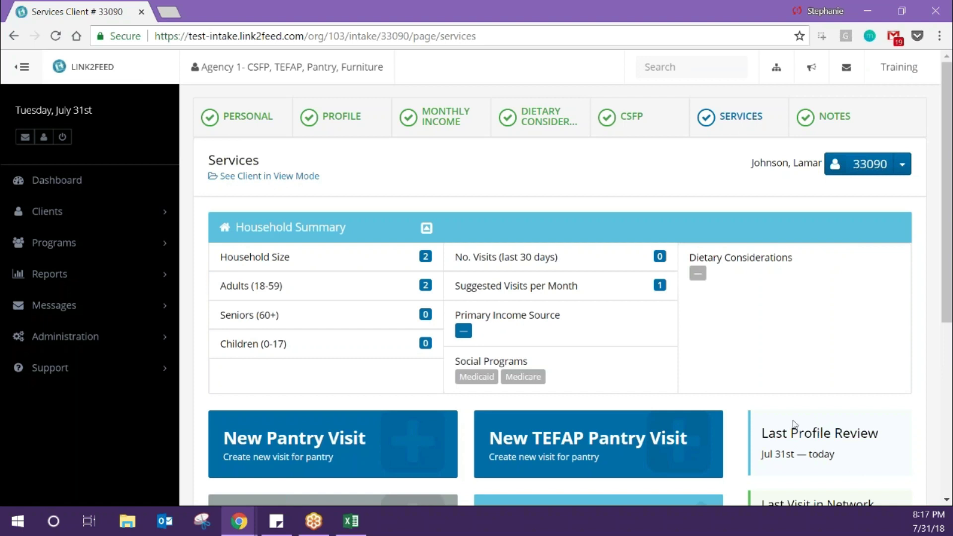
{"action": "scroll", "coordinate": [796, 424], "scroll_direction": "down", "scroll_amount": 1}
{"action": "scroll", "coordinate": [795, 424], "scroll_direction": "down", "scroll_amount": 2}
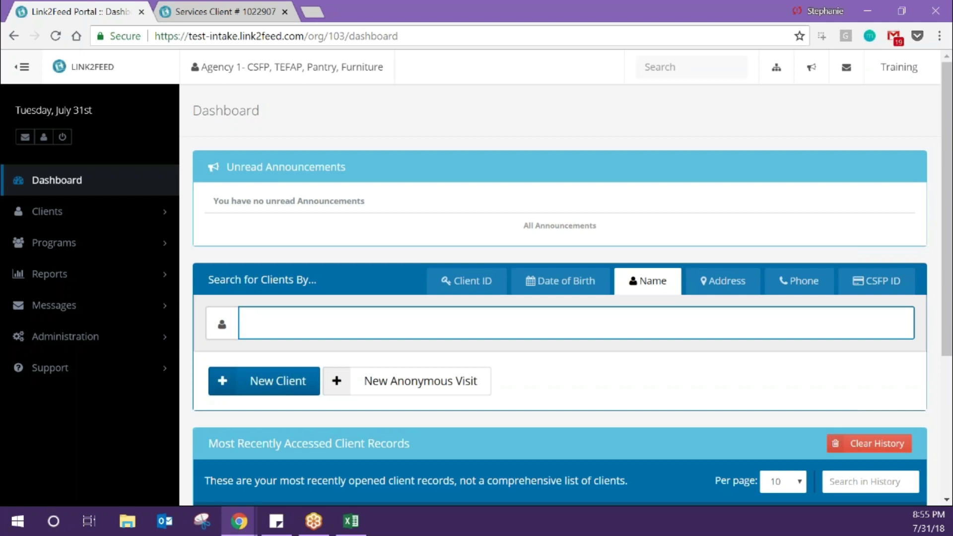
- Search by the other client's surname, open their record from the suggestions, and reach Household Members
{"action": "type", "text": "mclean"}
{"action": "key", "text": "Down"}
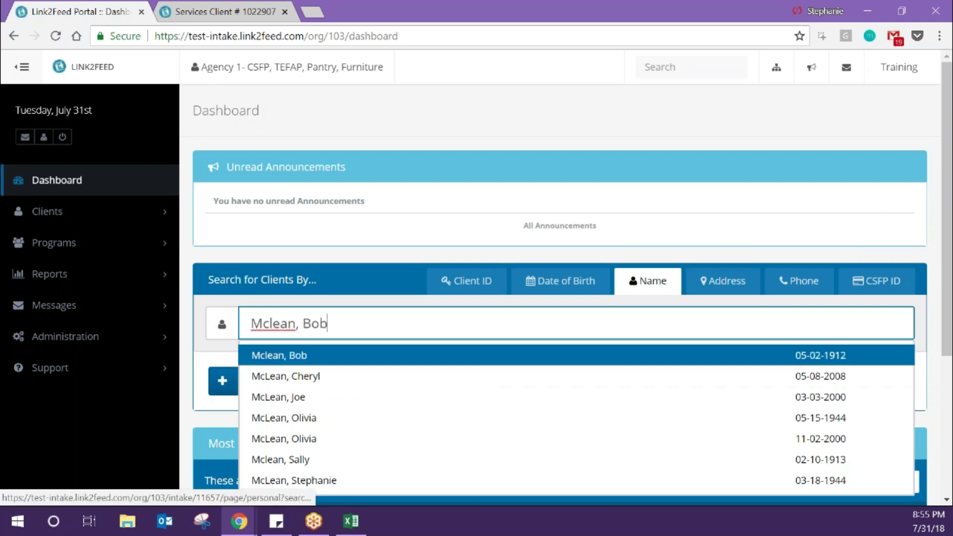
{"action": "left_click", "coordinate": [290, 481]}
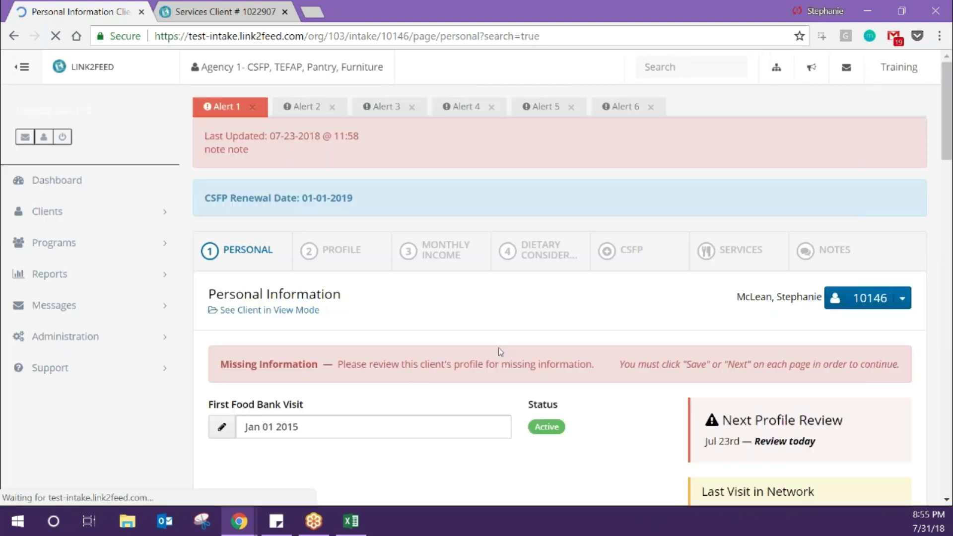
{"action": "scroll", "coordinate": [498, 347], "scroll_direction": "down", "scroll_amount": 15}
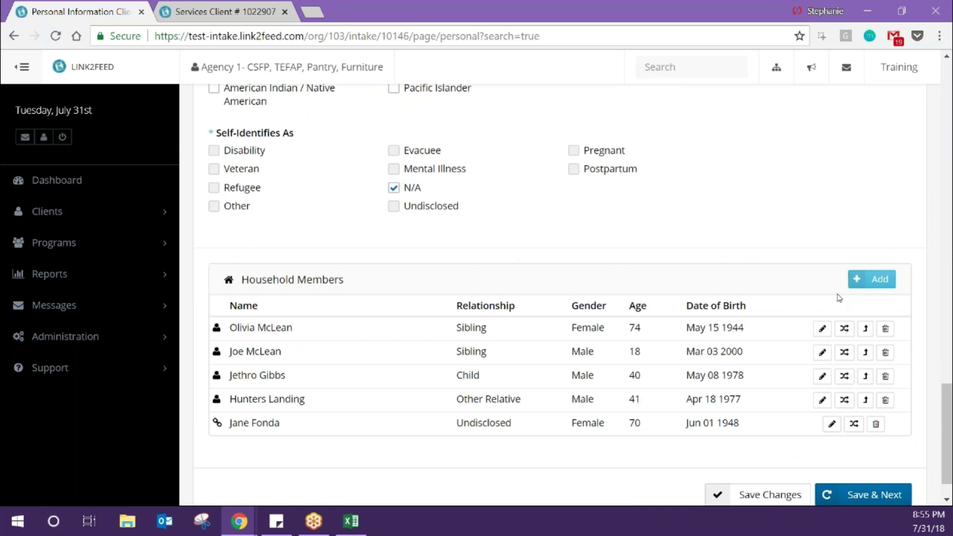
- Add a household member with last and first name, reaching Date of Birth to trigger the duplicate check
{"action": "left_click", "coordinate": [872, 283]}
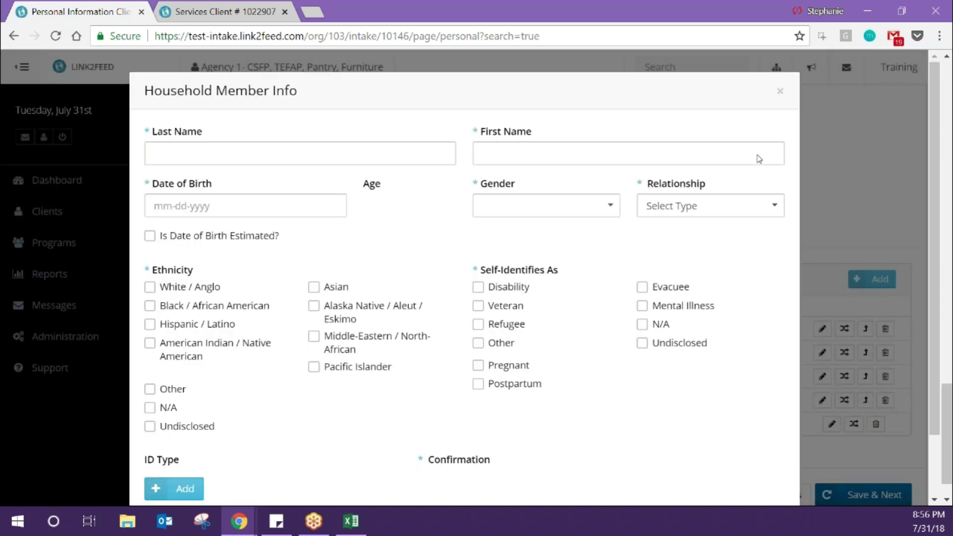
{"action": "left_click", "coordinate": [366, 149]}
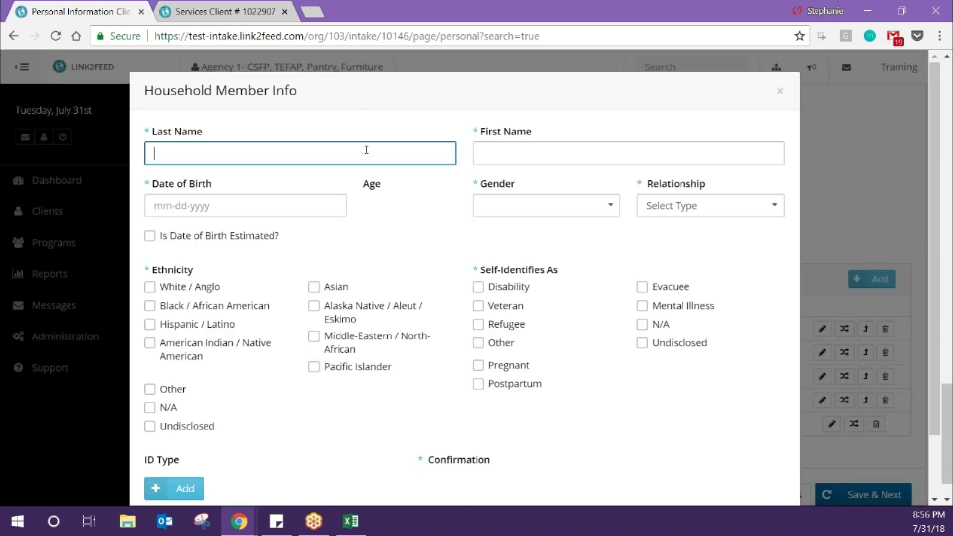
{"action": "type", "text": "Yell"}
{"action": "key", "text": "BackSpace"}
{"action": "key", "text": "BackSpace"}
{"action": "type", "text": "llow"}
{"action": "key", "text": "Tab"}
{"action": "type", "text": "Squash"}
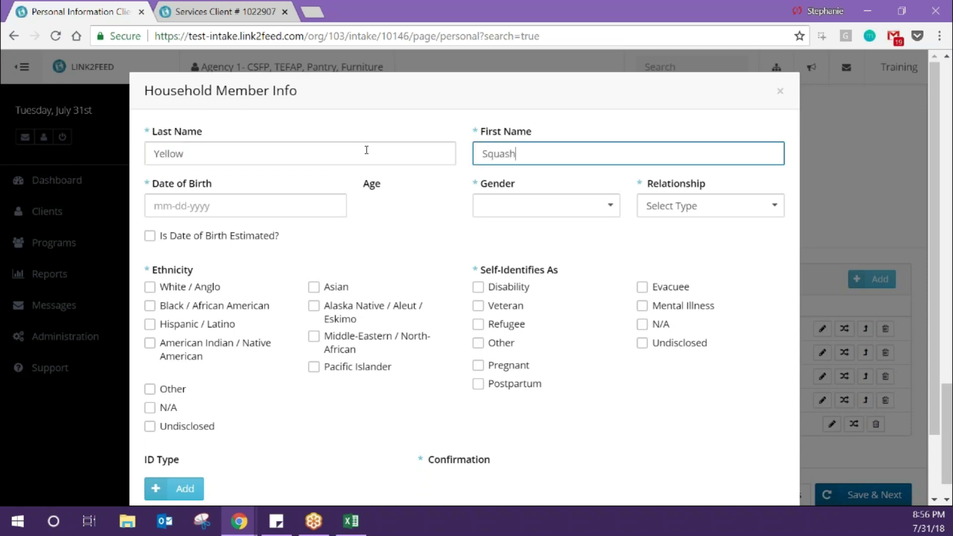
{"action": "key", "text": "Tab"}
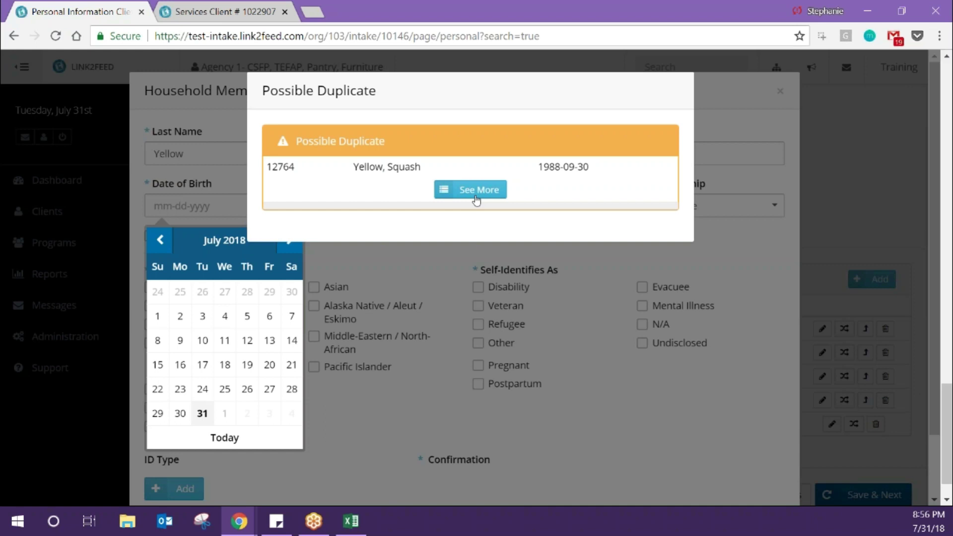
- Expand the possible duplicate's details and open their full client record
{"action": "left_click", "coordinate": [477, 200]}
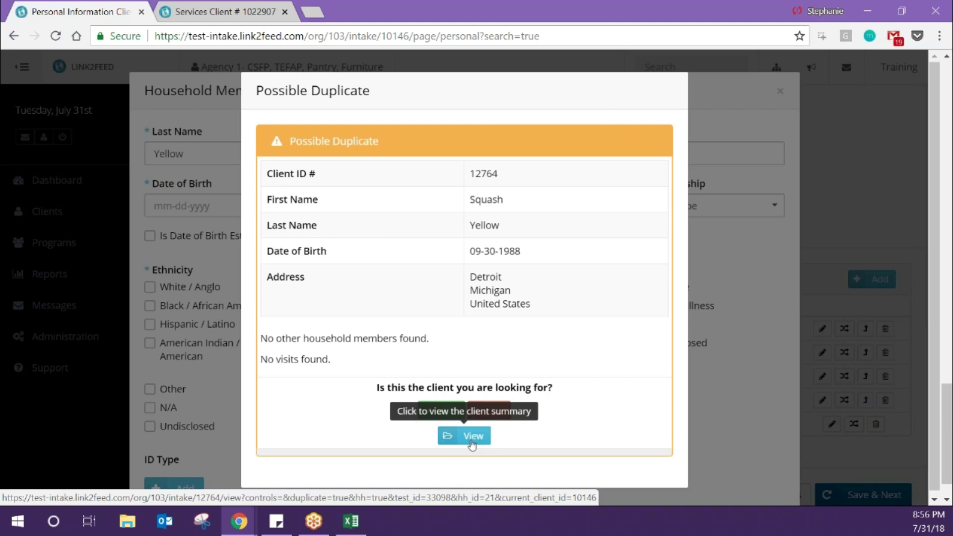
{"action": "left_click", "coordinate": [471, 441]}
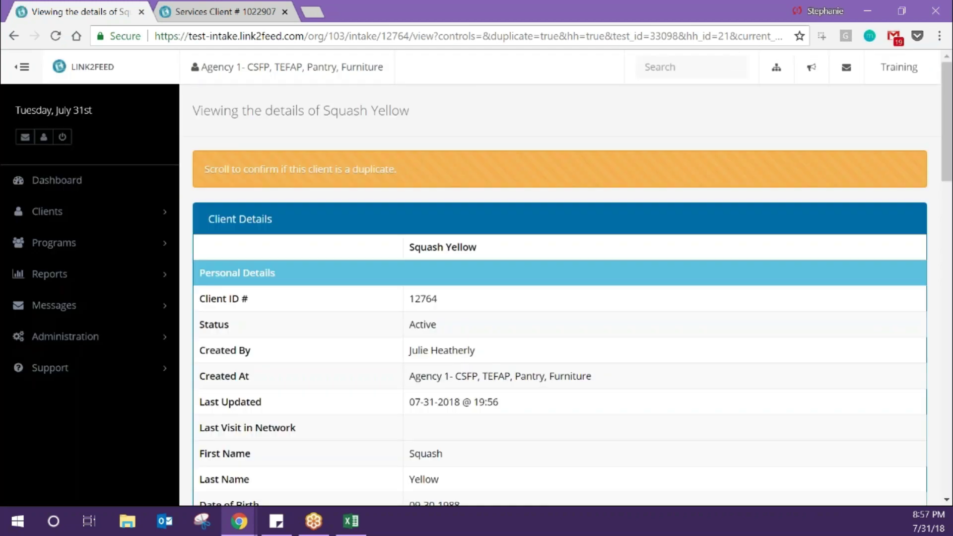
- Confirm Yes in Duplicate Actions that this is the client being looked for
{"action": "scroll", "coordinate": [560, 296], "scroll_direction": "down", "scroll_amount": 8}
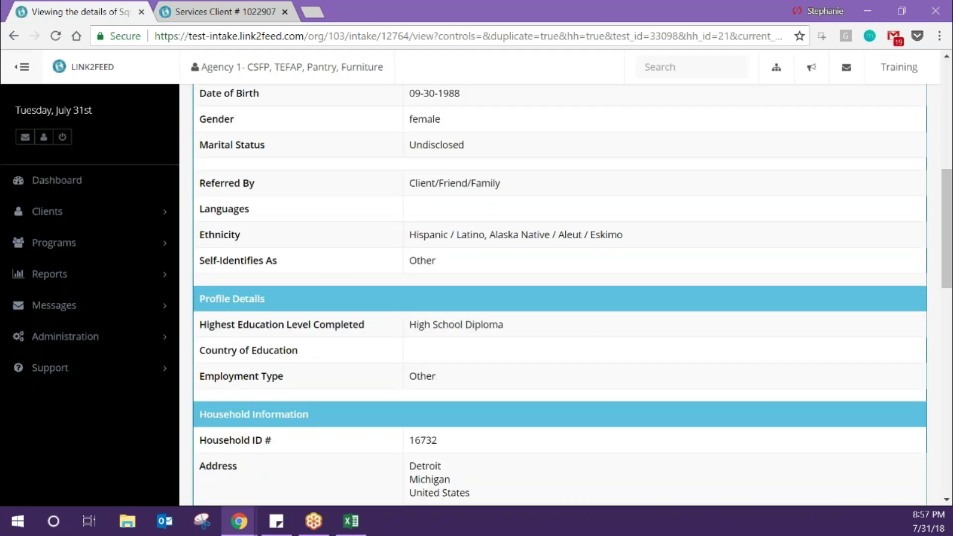
{"action": "scroll", "coordinate": [471, 445], "scroll_direction": "down", "scroll_amount": 9}
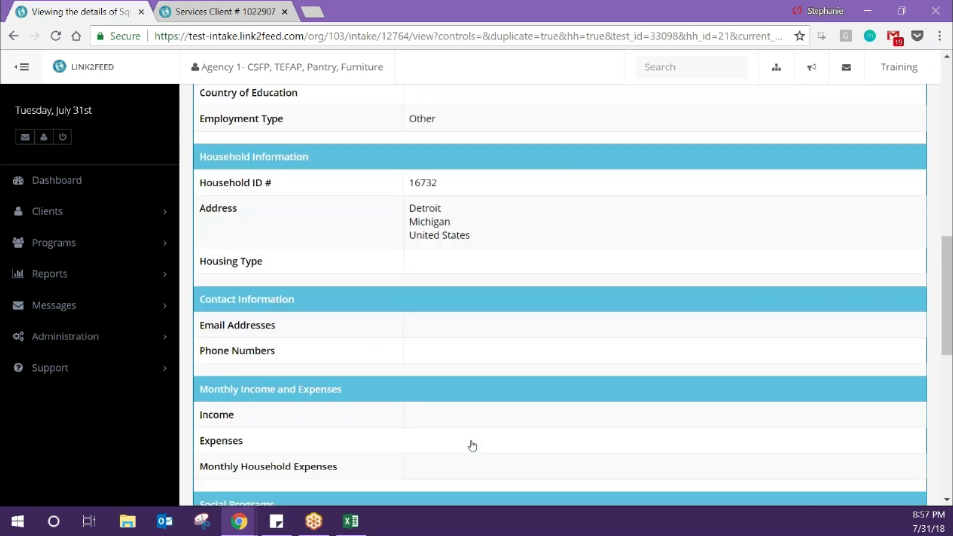
{"action": "scroll", "coordinate": [472, 444], "scroll_direction": "down", "scroll_amount": 3}
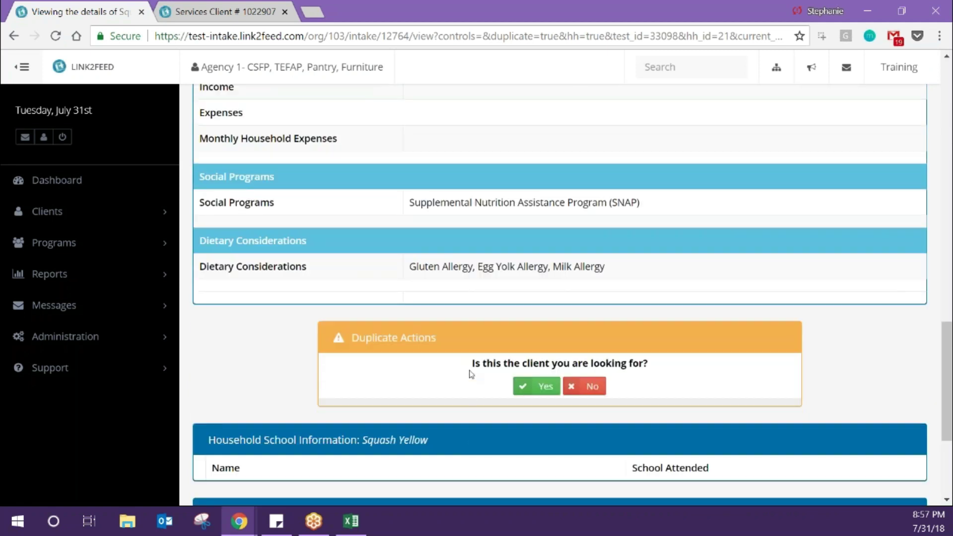
{"action": "left_click", "coordinate": [536, 390]}
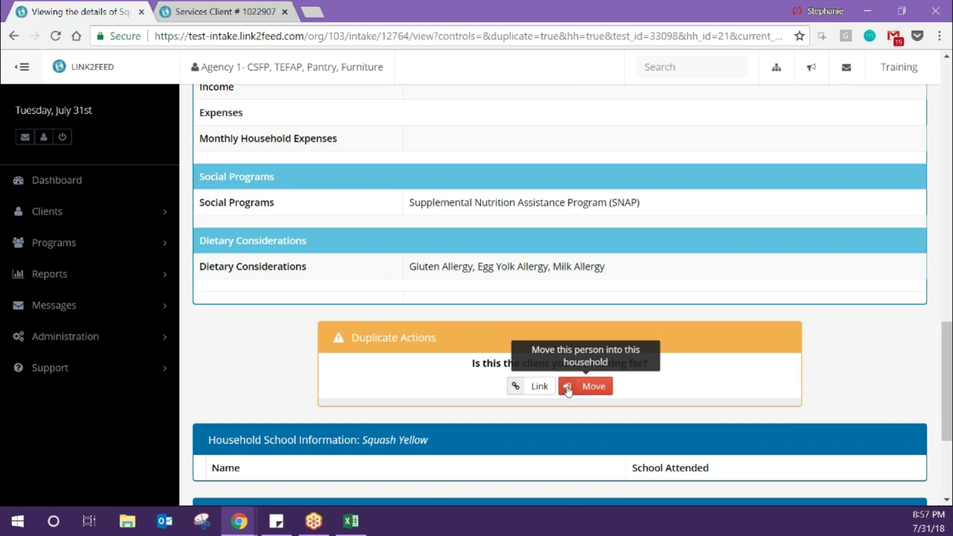
- Move the duplicate into the household with relationship type Sibling and save
{"action": "left_click", "coordinate": [586, 387]}
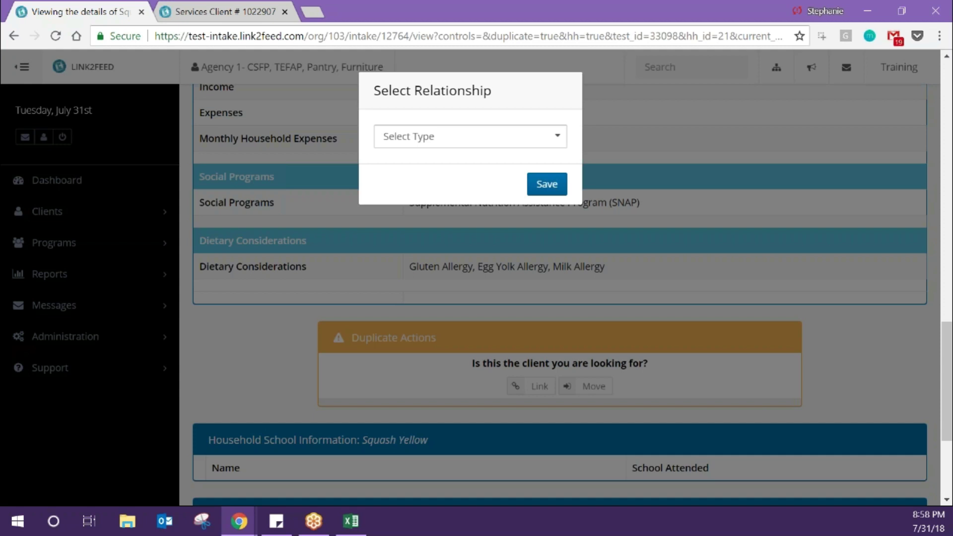
{"action": "left_click", "coordinate": [498, 135]}
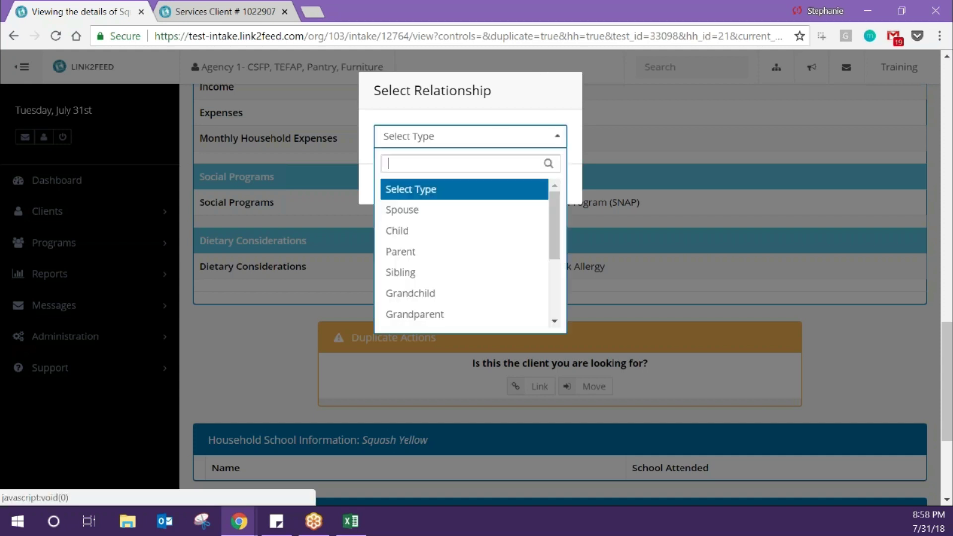
{"action": "left_click", "coordinate": [472, 271]}
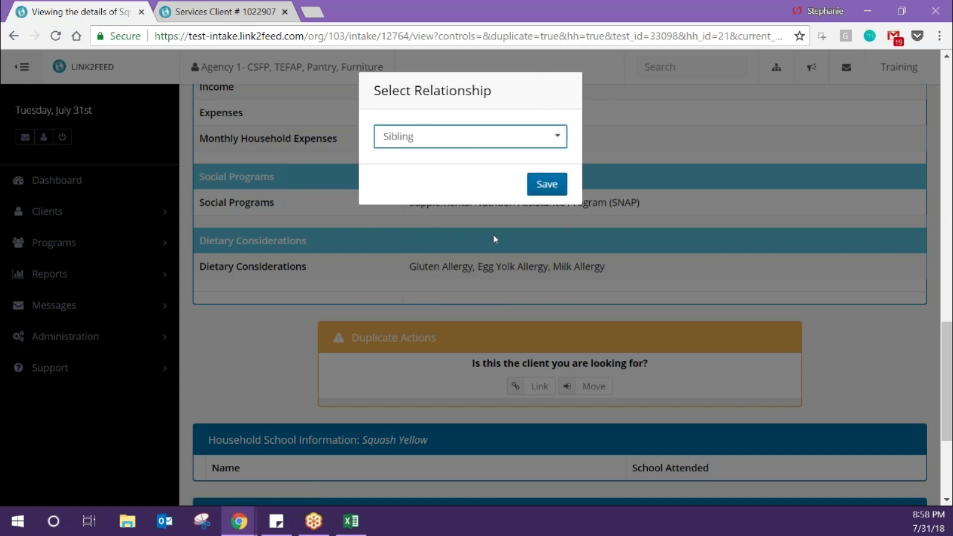
{"action": "left_click", "coordinate": [550, 183]}
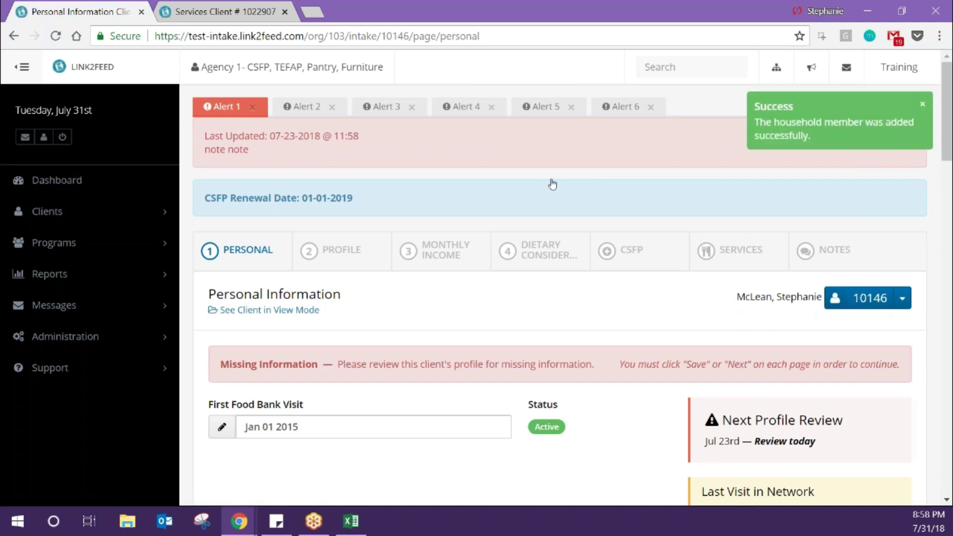
- Check the Household Members icons' tooltips to tell permanent members from the linked one
{"action": "scroll", "coordinate": [552, 184], "scroll_direction": "down", "scroll_amount": 15}
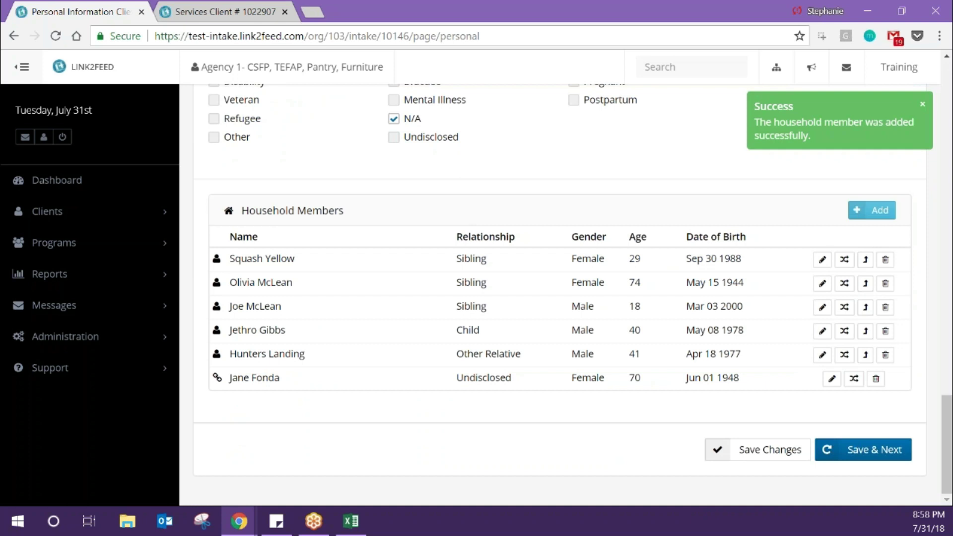
{"action": "key", "text": "alt+Tab"}
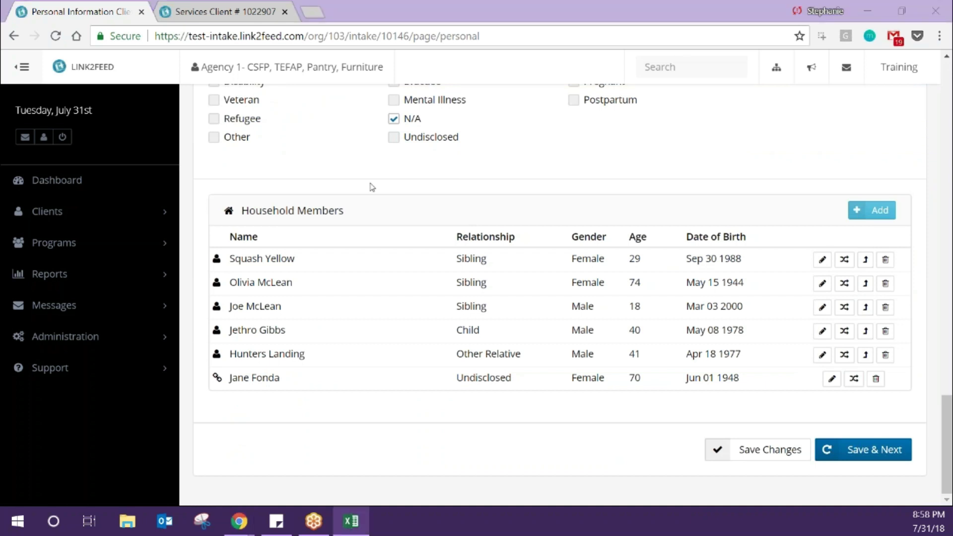
{"action": "mouse_move", "coordinate": [217, 261]}
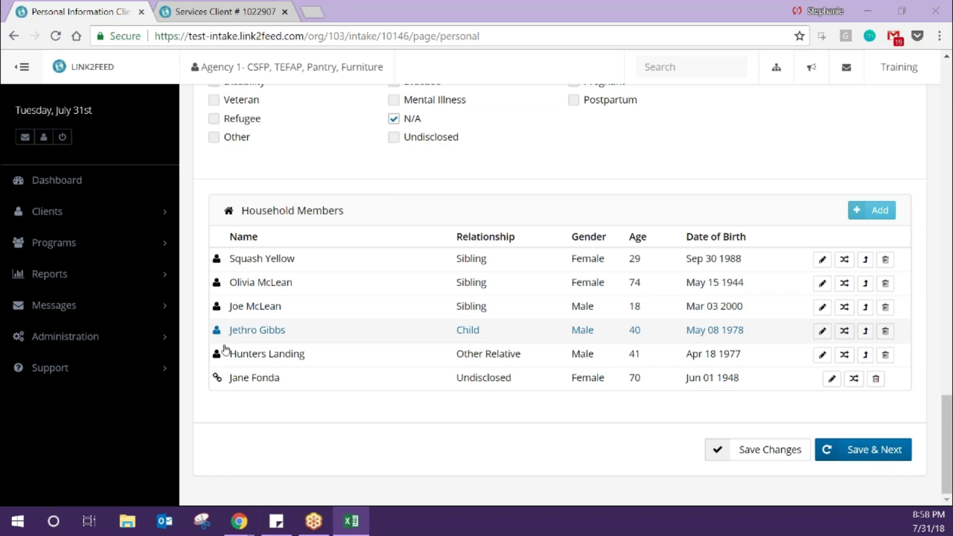
{"action": "mouse_move", "coordinate": [216, 380]}
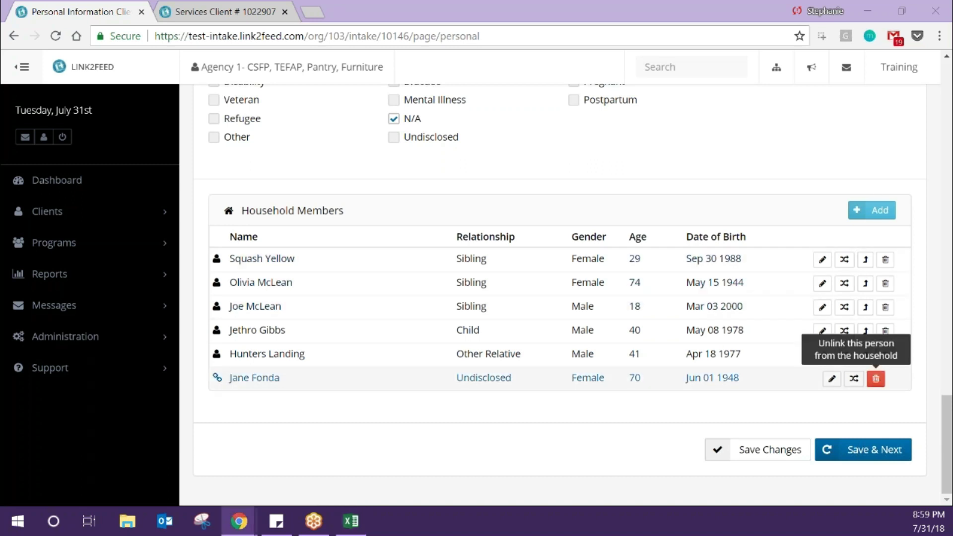
- Unlink the bottom linked member from this household, confirming Unlink from Household
{"action": "left_click", "coordinate": [876, 380]}
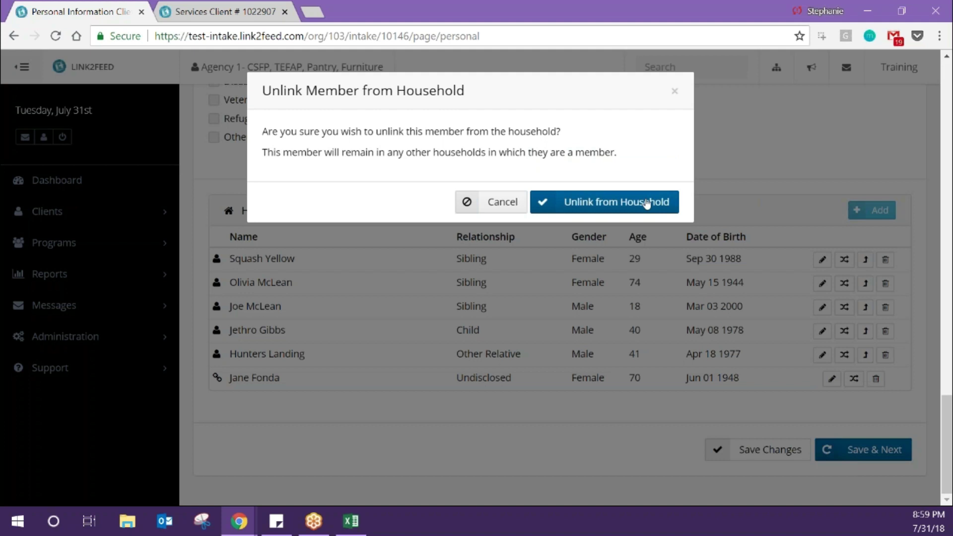
{"action": "left_click", "coordinate": [646, 203]}
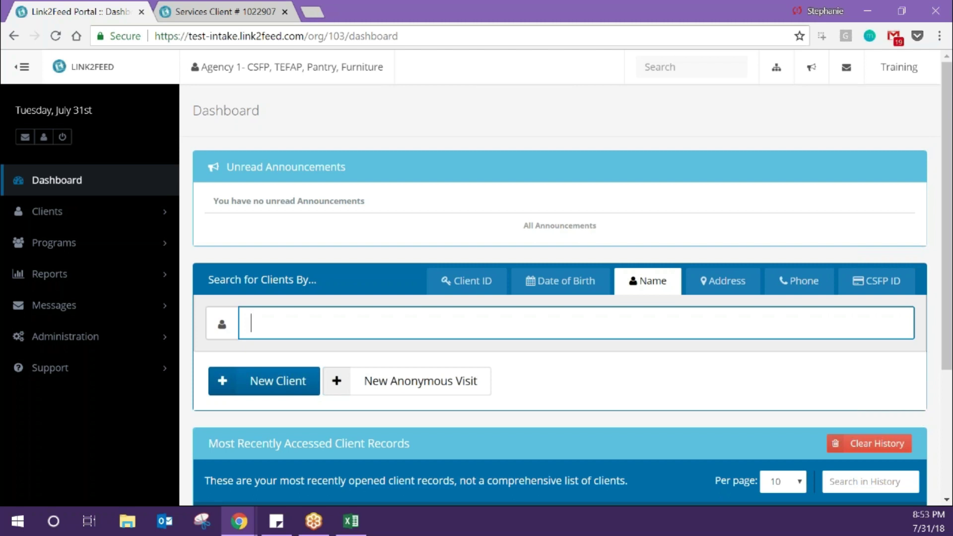
- Search the client's first name, open the suggested record, and scroll to Household Members
{"action": "type", "text": "stephani"}
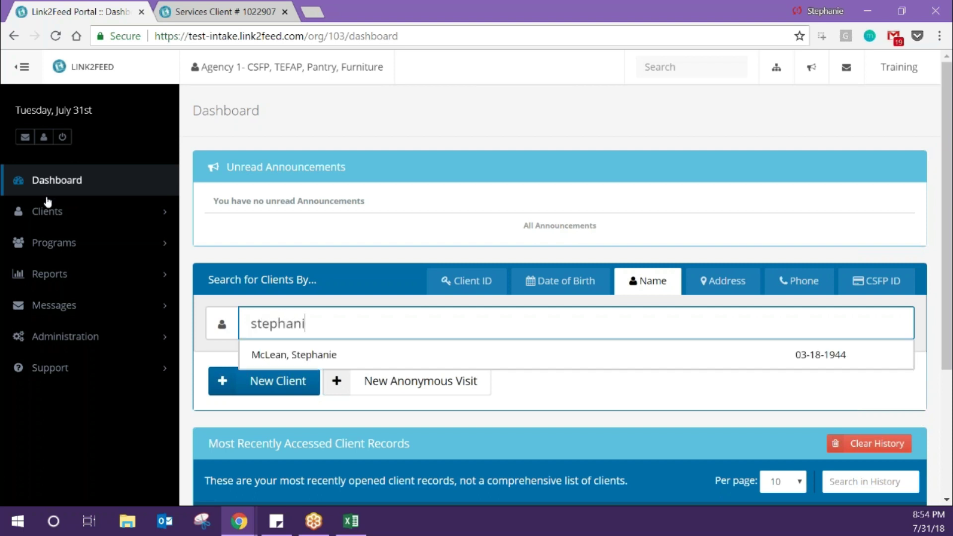
{"action": "key", "text": "Down"}
{"action": "key", "text": "Return"}
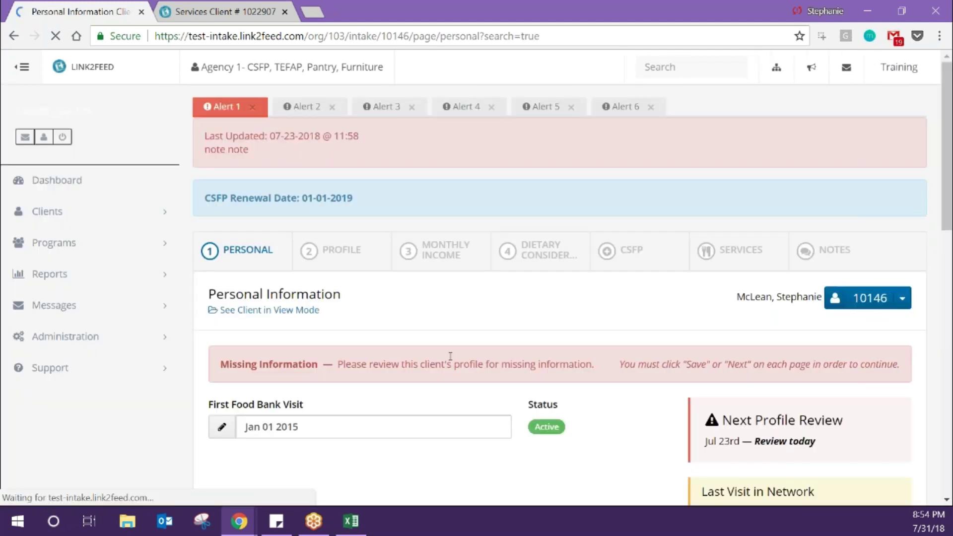
{"action": "scroll", "coordinate": [561, 293], "scroll_direction": "down", "scroll_amount": 20}
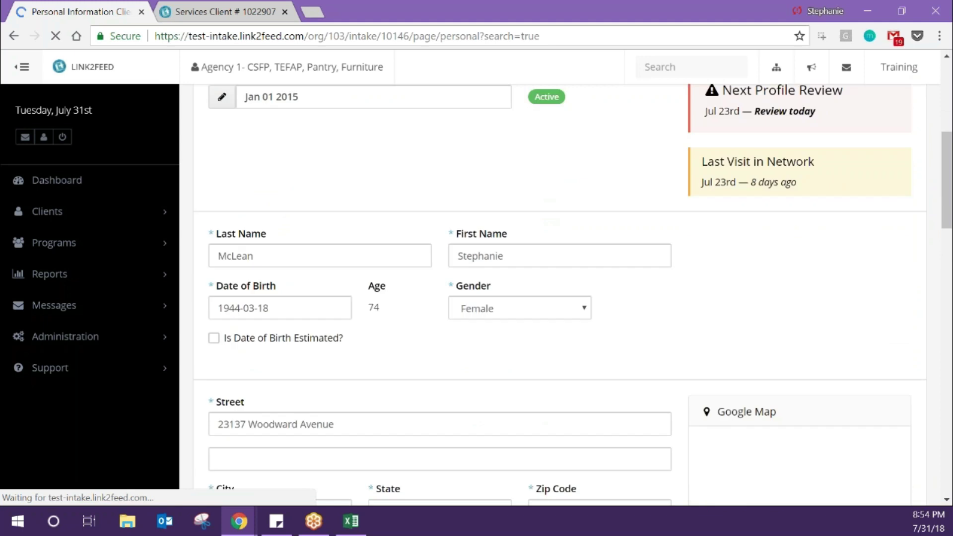
{"action": "scroll", "coordinate": [781, 316], "scroll_direction": "down", "scroll_amount": 5}
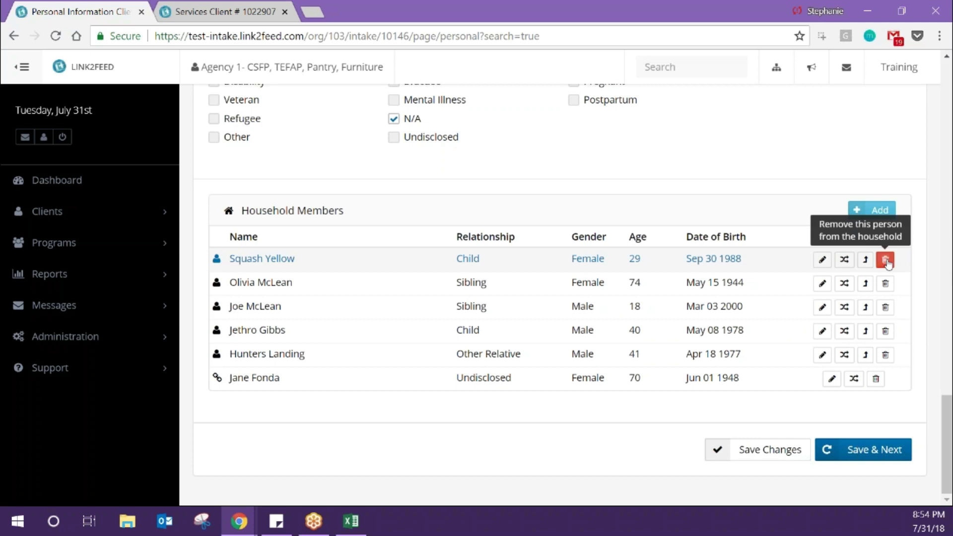
- Remove the 29-year-old member listed as Child from the household and confirm the removal
{"action": "left_click", "coordinate": [885, 261]}
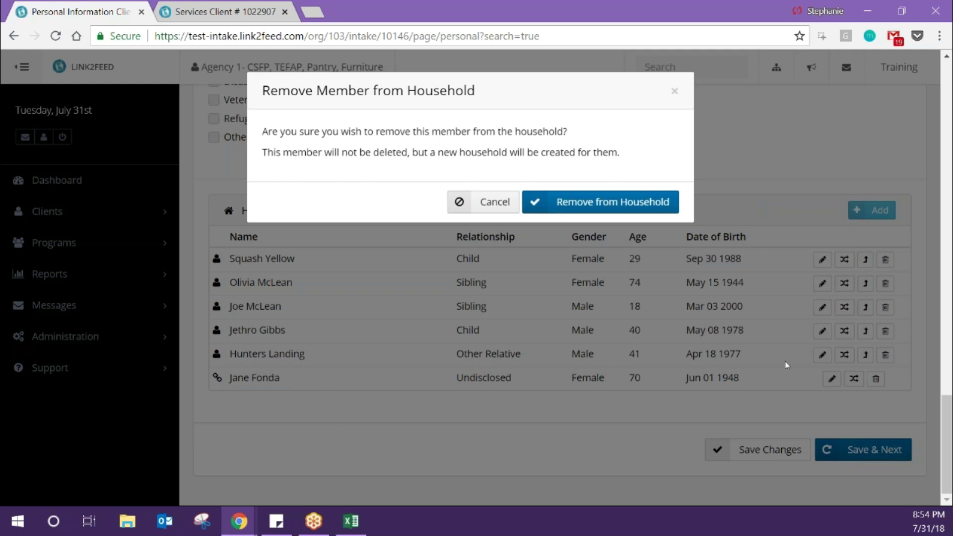
{"action": "left_click", "coordinate": [612, 202]}
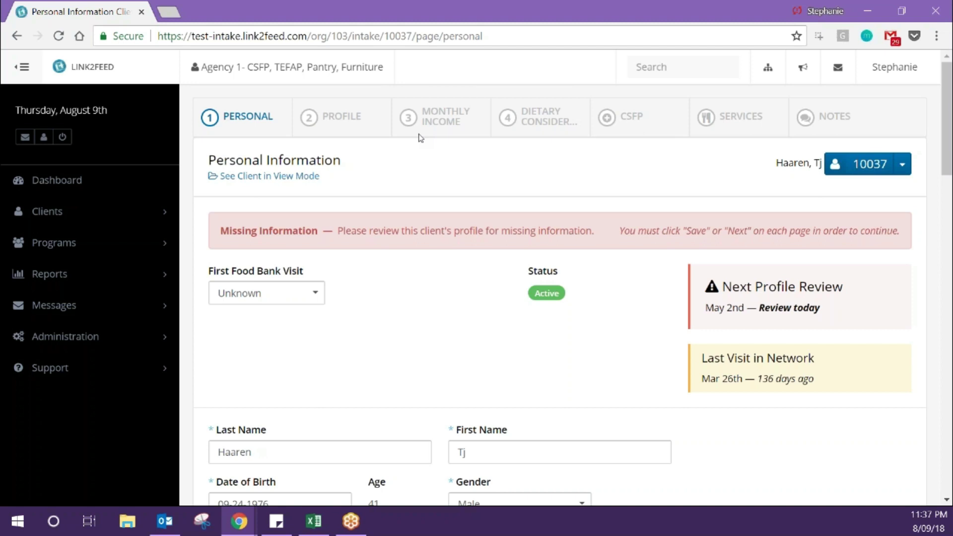
{"action": "scroll", "coordinate": [496, 444], "scroll_direction": "down", "scroll_amount": 10}
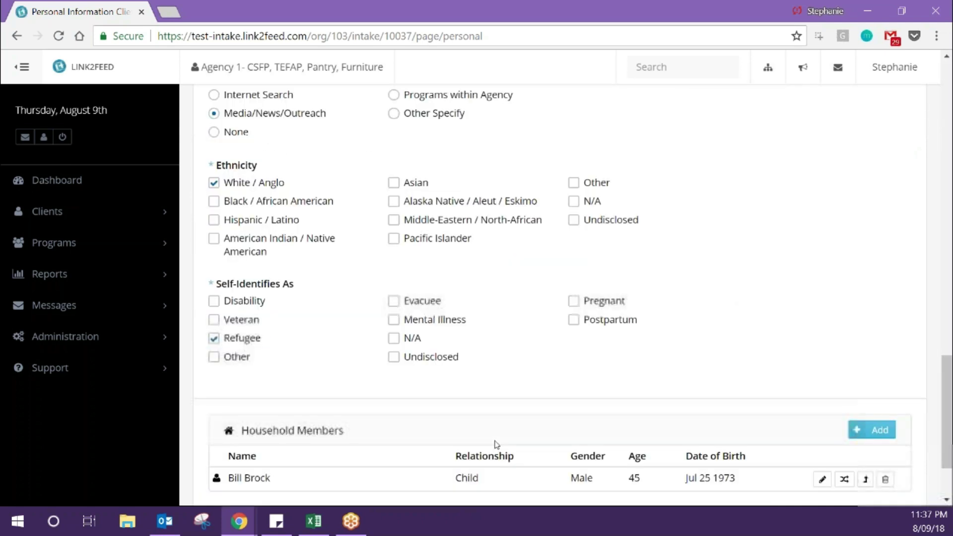
{"action": "scroll", "coordinate": [496, 443], "scroll_direction": "down", "scroll_amount": 2}
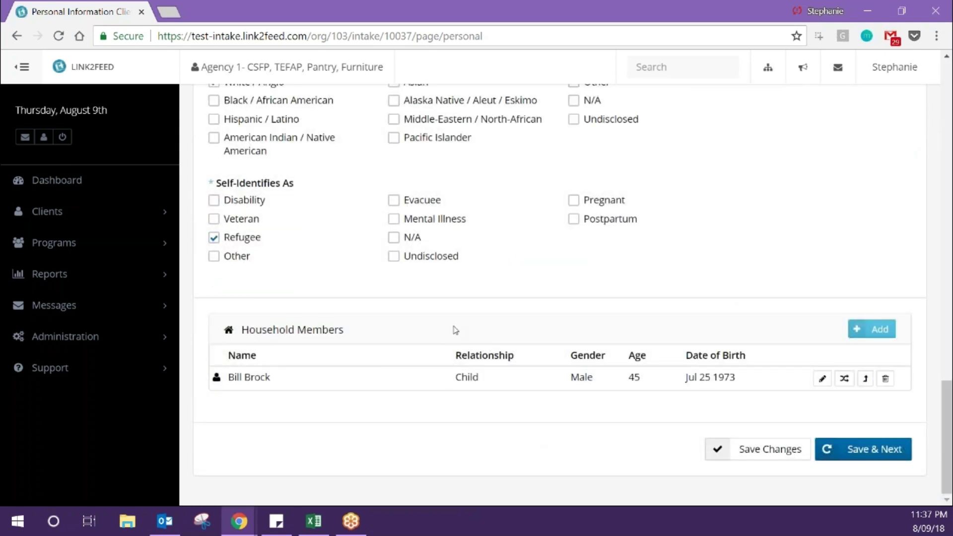
{"action": "scroll", "coordinate": [455, 330], "scroll_direction": "up", "scroll_amount": 10}
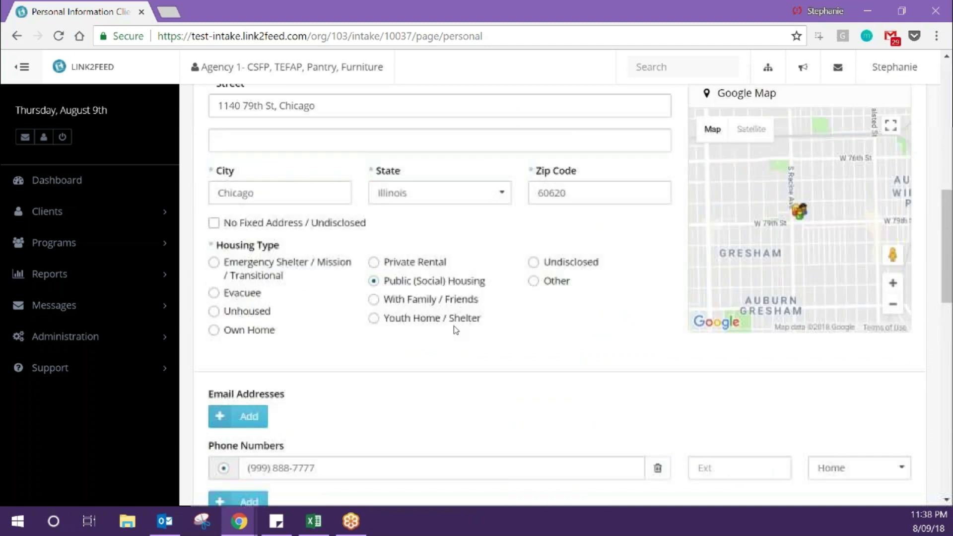
{"action": "scroll", "coordinate": [455, 330], "scroll_direction": "up", "scroll_amount": 3}
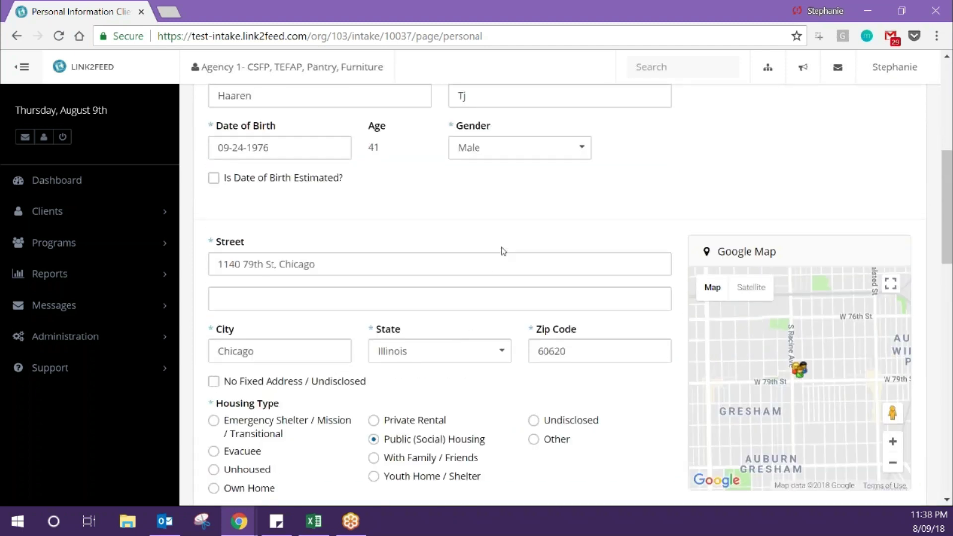
{"action": "scroll", "coordinate": [501, 251], "scroll_direction": "up", "scroll_amount": 7}
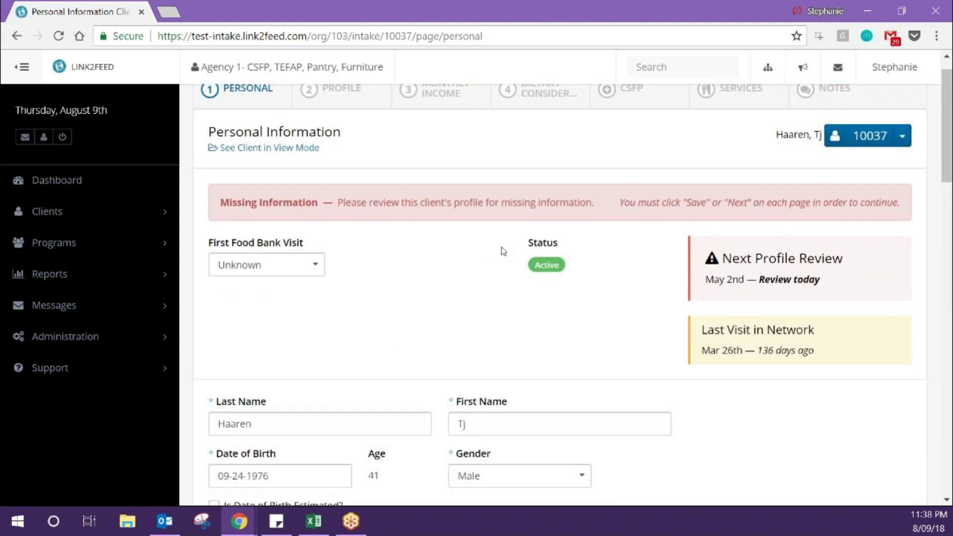
{"action": "scroll", "coordinate": [503, 251], "scroll_direction": "up", "scroll_amount": 1}
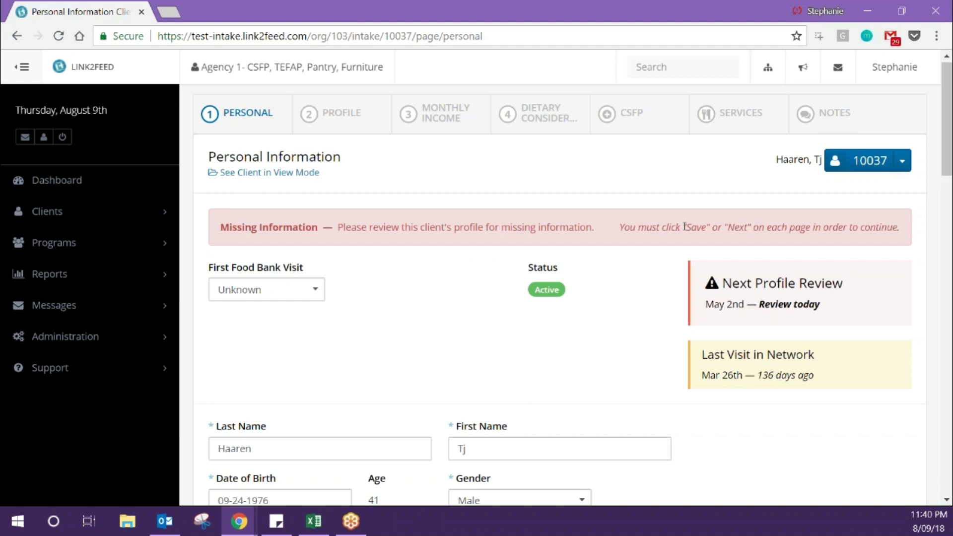
- Tick Mental Illness under Self-Identifies As and save the Personal page
{"action": "scroll", "coordinate": [685, 226], "scroll_direction": "down", "scroll_amount": 20}
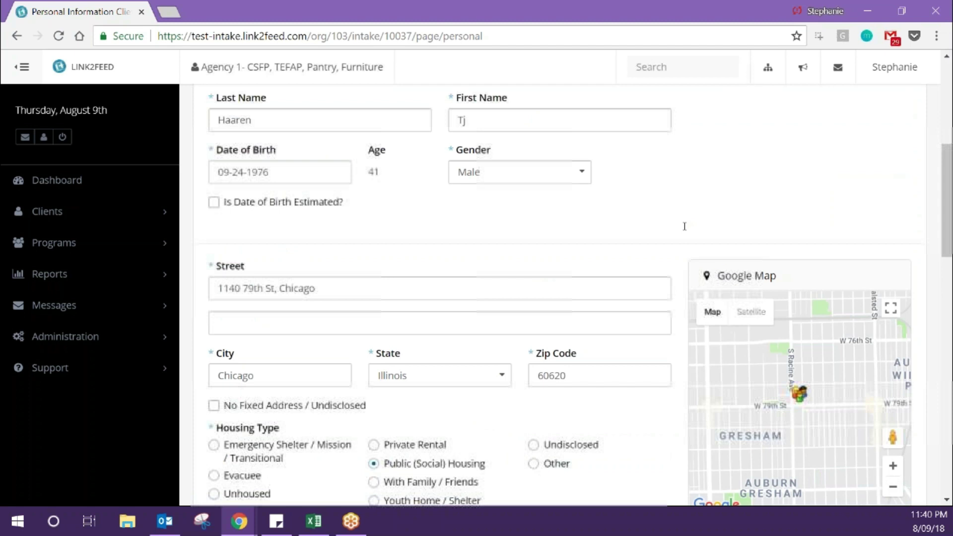
{"action": "scroll", "coordinate": [685, 226], "scroll_direction": "down", "scroll_amount": 1}
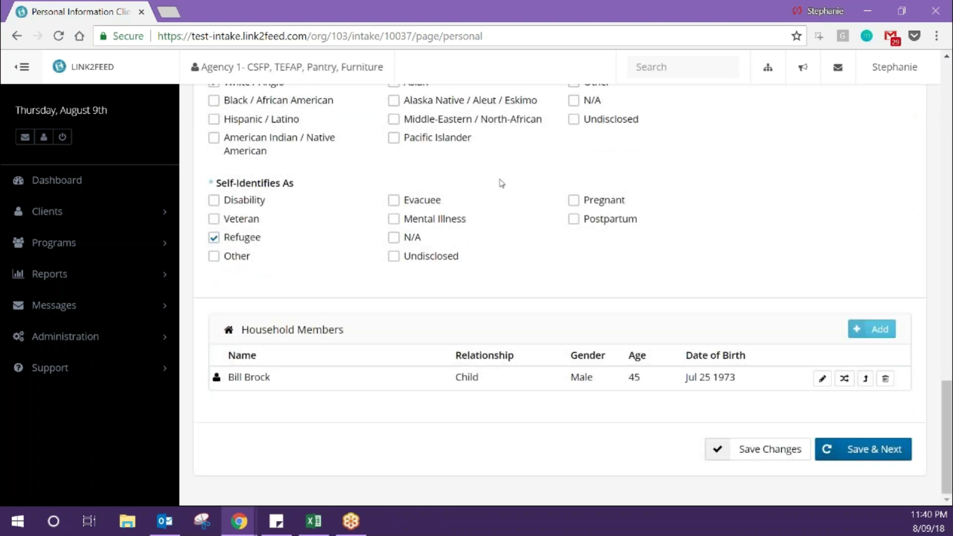
{"action": "left_click", "coordinate": [426, 220]}
{"action": "left_click", "coordinate": [854, 462]}
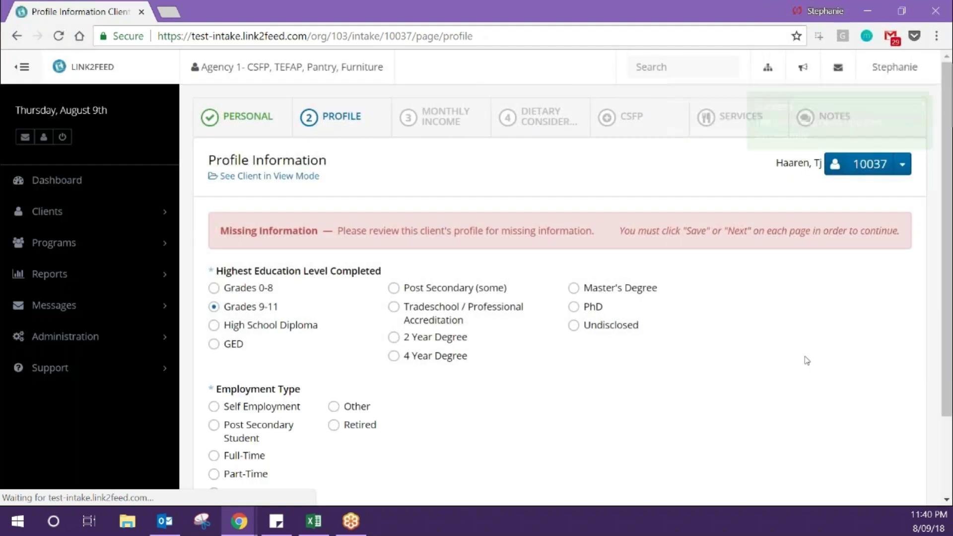
- Save the profile, then set Social Assistance as primary income with Aid to the Blind and CHIP
{"action": "scroll", "coordinate": [806, 361], "scroll_direction": "down", "scroll_amount": 2}
{"action": "left_click", "coordinate": [849, 449]}
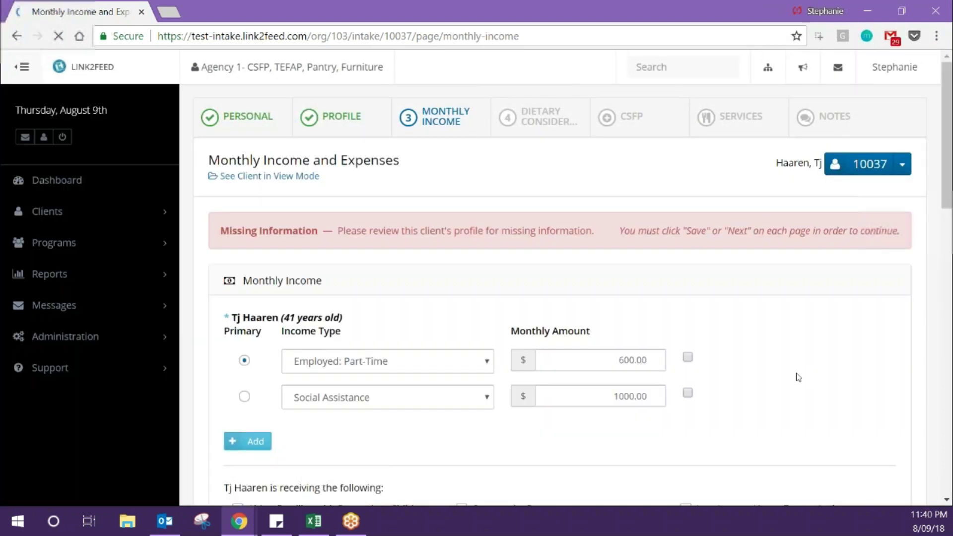
{"action": "scroll", "coordinate": [521, 392], "scroll_direction": "down", "scroll_amount": 2}
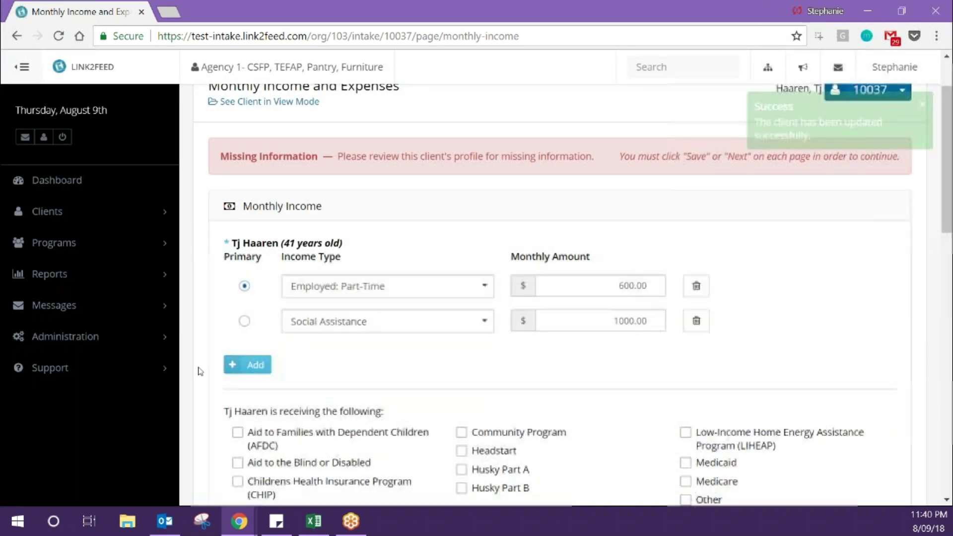
{"action": "left_click", "coordinate": [245, 321]}
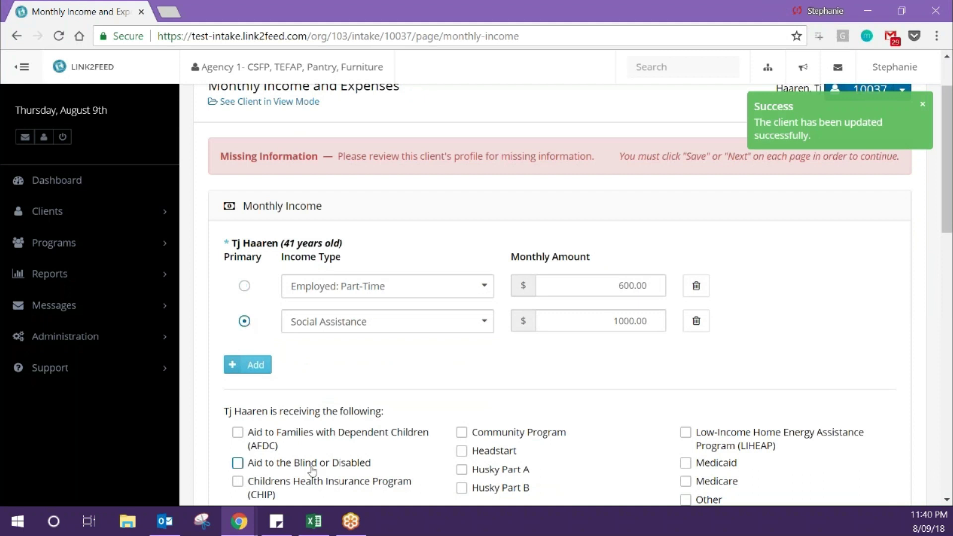
{"action": "left_click", "coordinate": [311, 468]}
{"action": "left_click", "coordinate": [312, 482]}
- Save the income and dietary pages, then go to the client's Services page
{"action": "scroll", "coordinate": [311, 484], "scroll_direction": "down", "scroll_amount": 12}
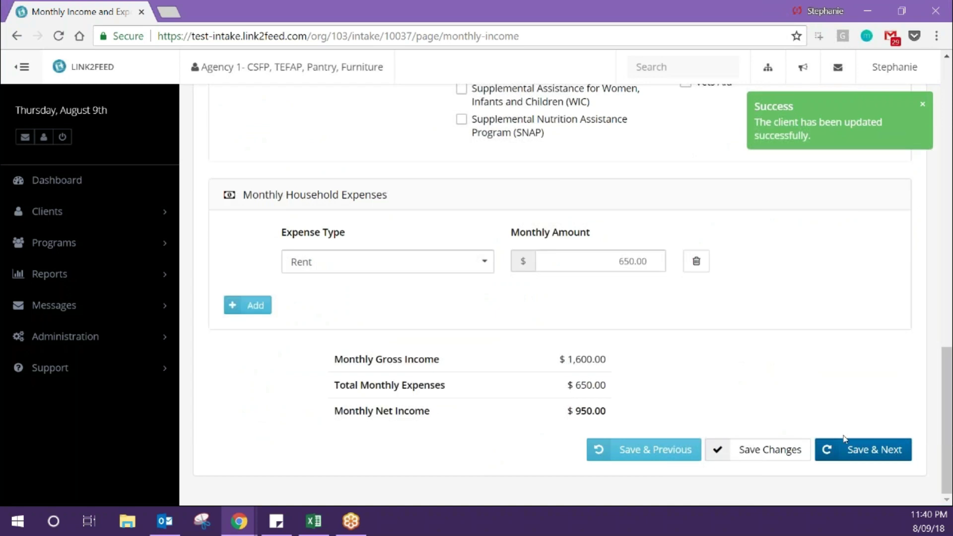
{"action": "left_click", "coordinate": [844, 448]}
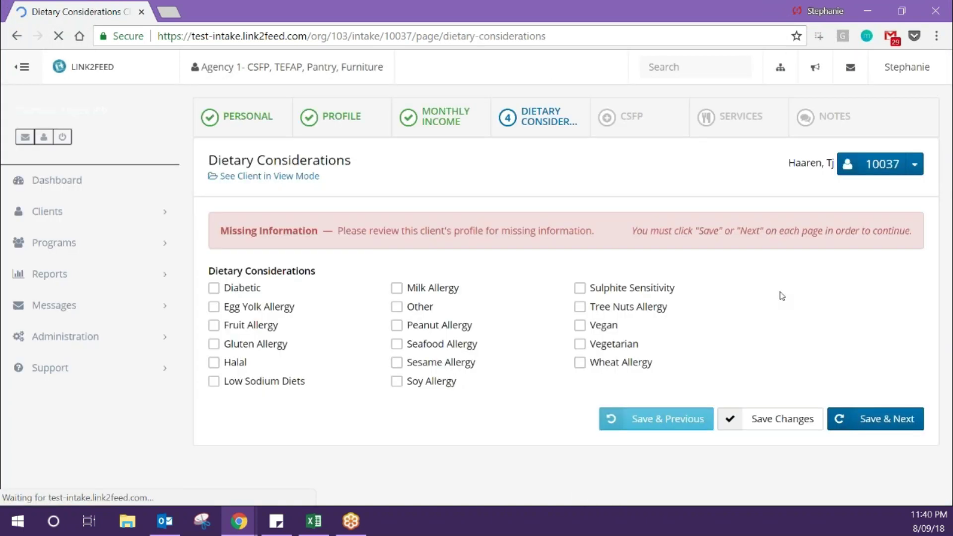
{"action": "left_click", "coordinate": [855, 412]}
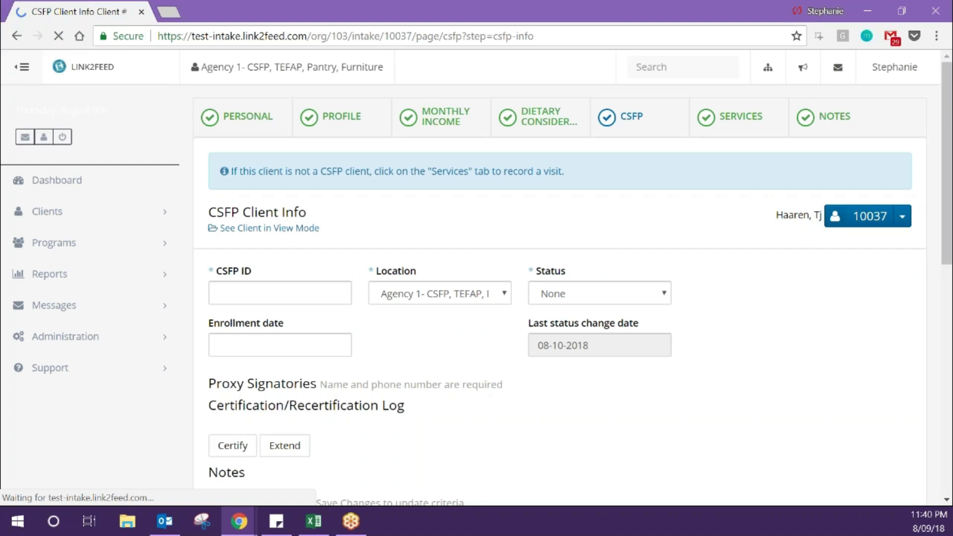
{"action": "triple_click", "coordinate": [834, 386]}
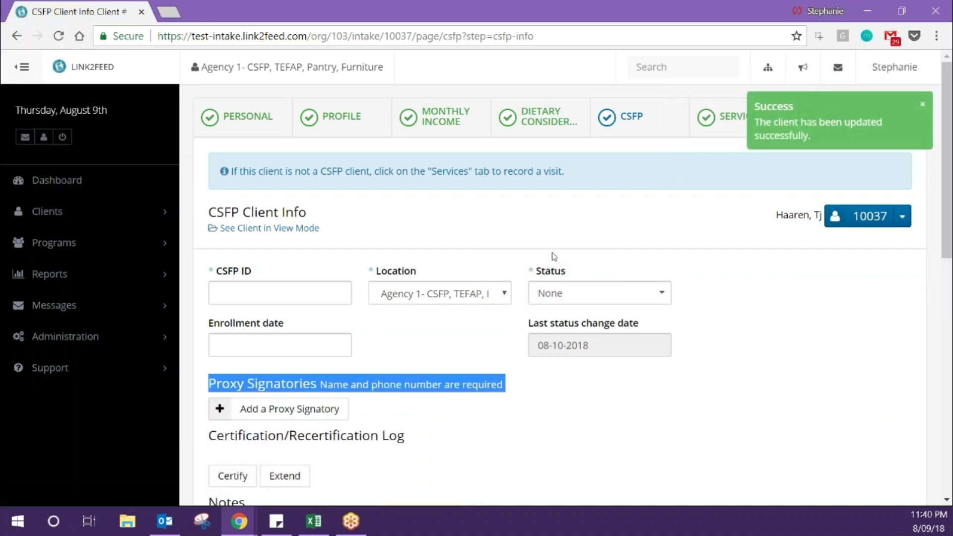
{"action": "left_click", "coordinate": [474, 229]}
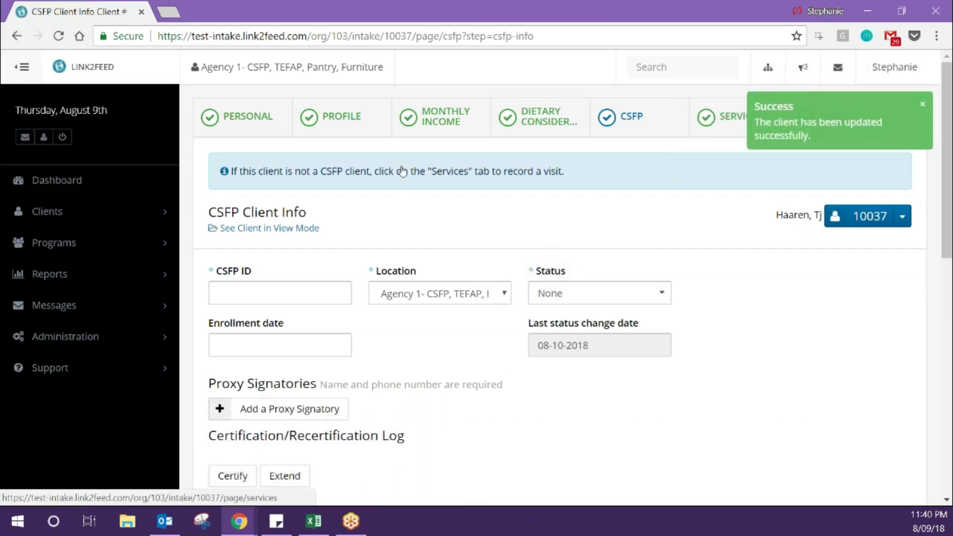
{"action": "left_click", "coordinate": [730, 119]}
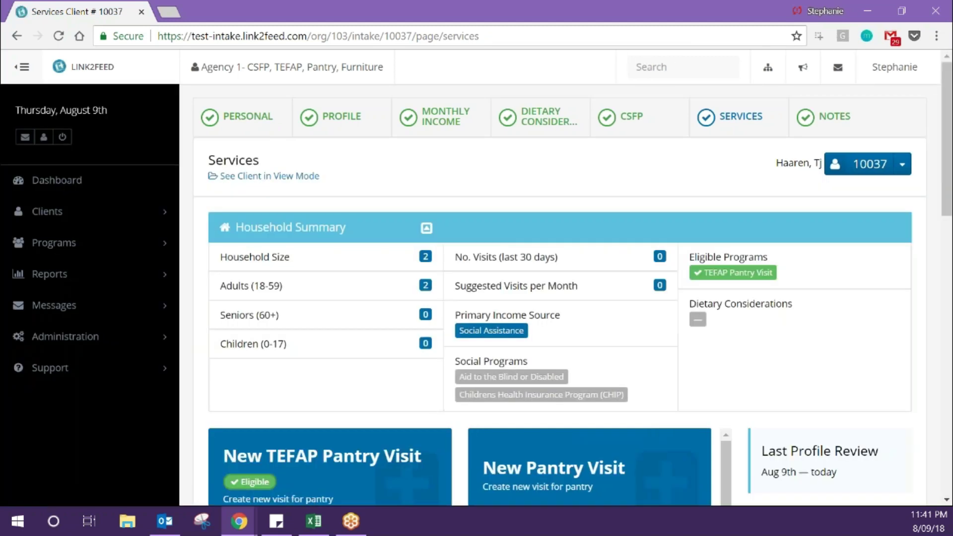
- Scroll down the client's Services page
{"action": "scroll", "coordinate": [794, 328], "scroll_direction": "down", "scroll_amount": 4}
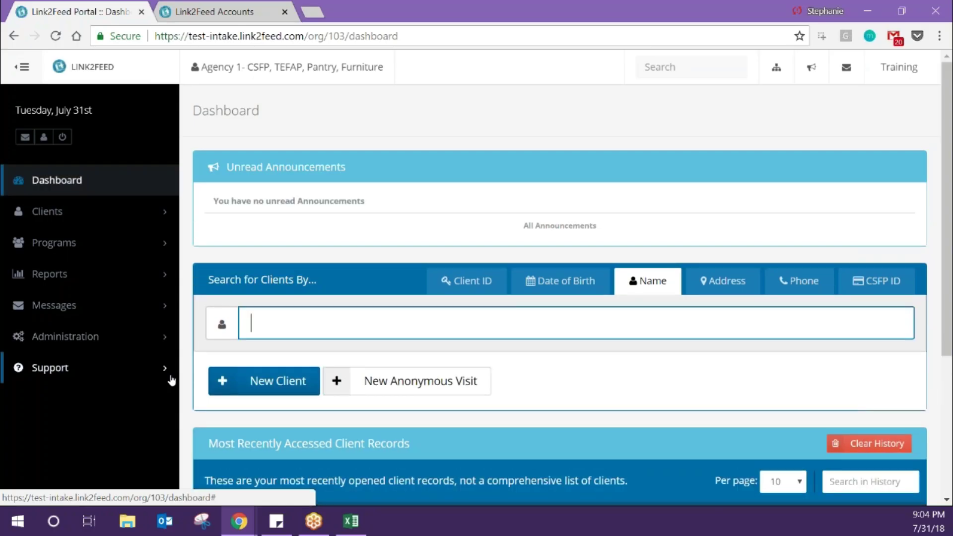
- Find the client by surname, open their Services page and start a New Pantry Visit
{"action": "type", "text": "mclean"}
{"action": "key", "text": "Down"}
{"action": "key", "text": "Down"}
{"action": "key", "text": "Down"}
{"action": "key", "text": "Down"}
{"action": "key", "text": "Down"}
{"action": "key", "text": "Down"}
{"action": "key", "text": "Down"}
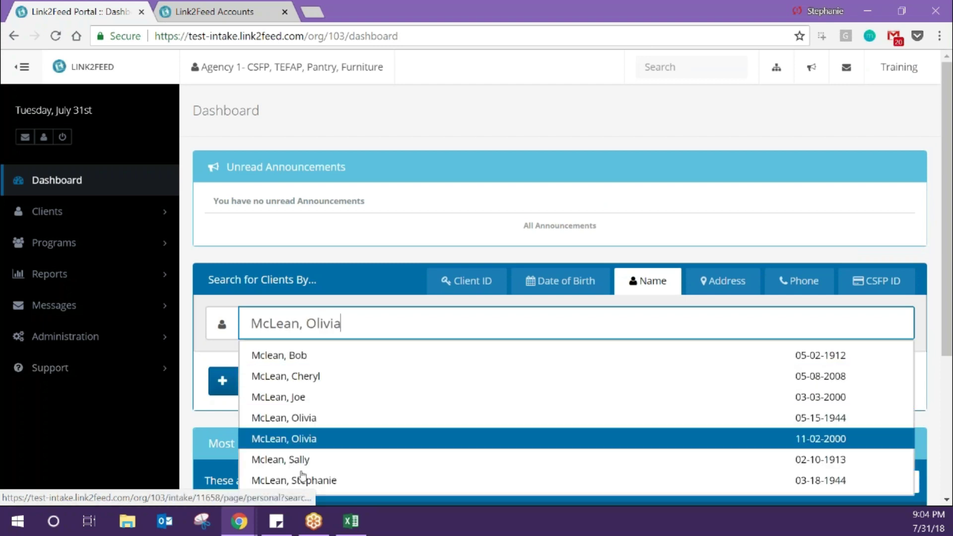
{"action": "key", "text": "Return"}
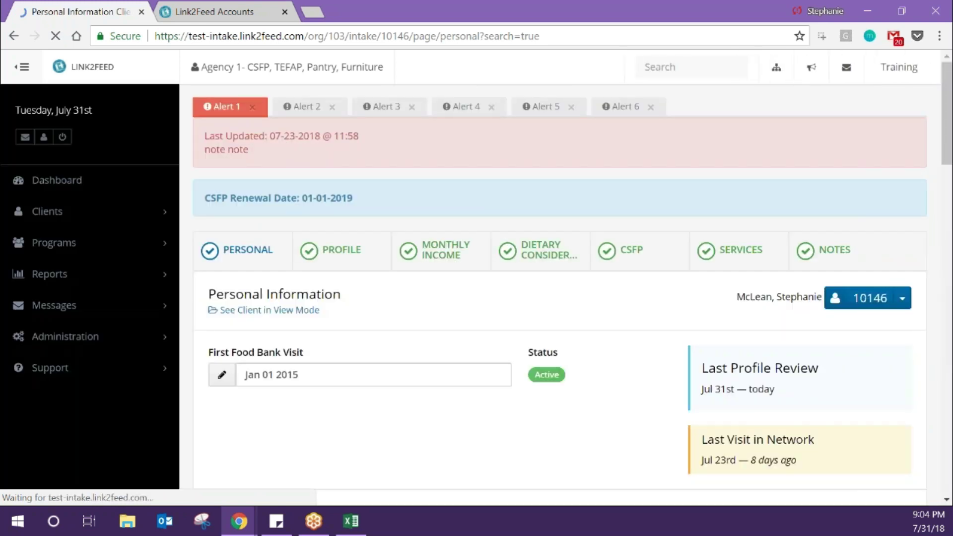
{"action": "left_click", "coordinate": [738, 254]}
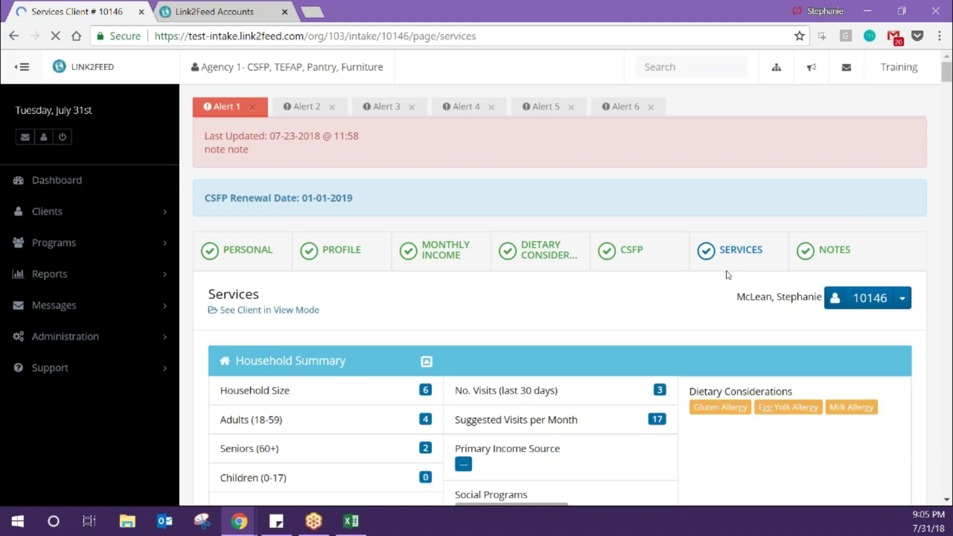
{"action": "scroll", "coordinate": [727, 272], "scroll_direction": "down", "scroll_amount": 5}
{"action": "scroll", "coordinate": [728, 275], "scroll_direction": "down", "scroll_amount": 2}
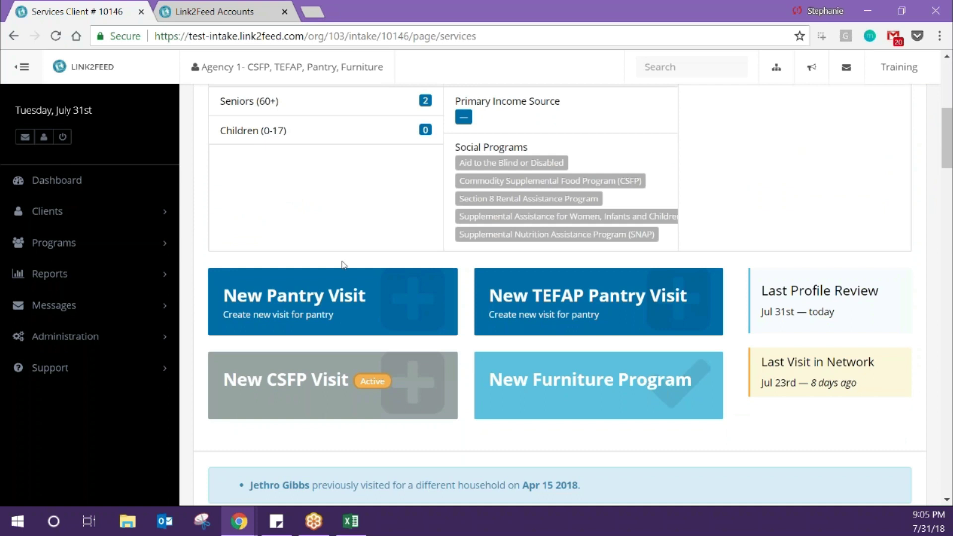
{"action": "left_click", "coordinate": [338, 298]}
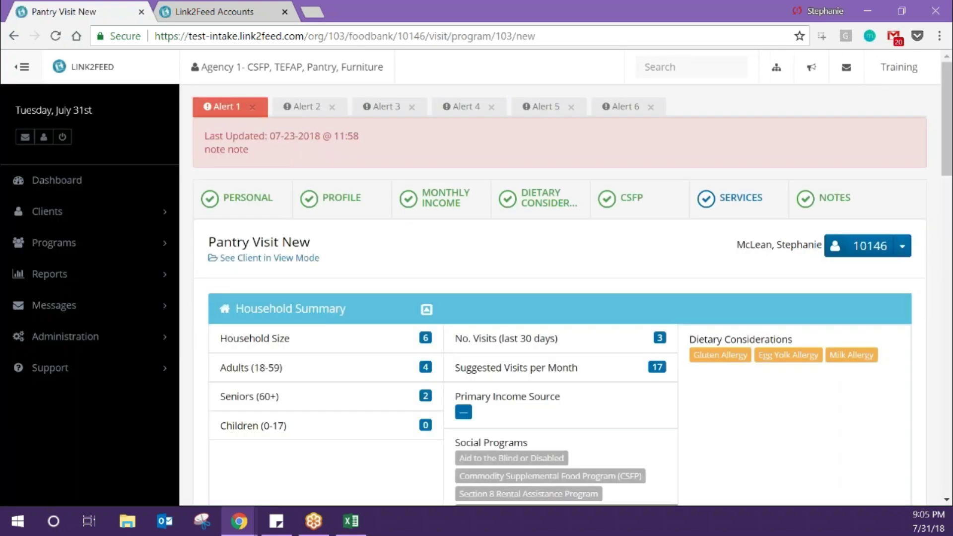
{"action": "scroll", "coordinate": [339, 299], "scroll_direction": "down", "scroll_amount": 3}
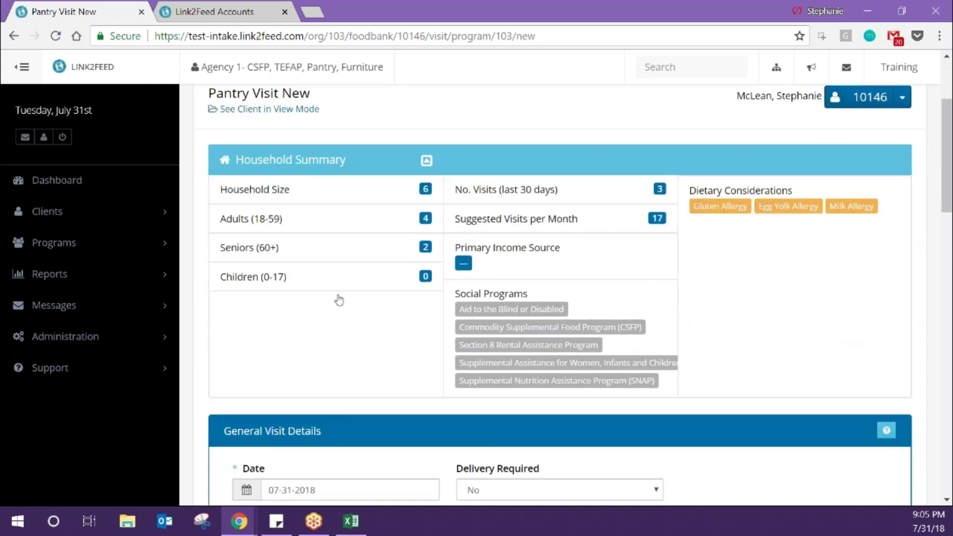
{"action": "scroll", "coordinate": [339, 299], "scroll_direction": "down", "scroll_amount": 3}
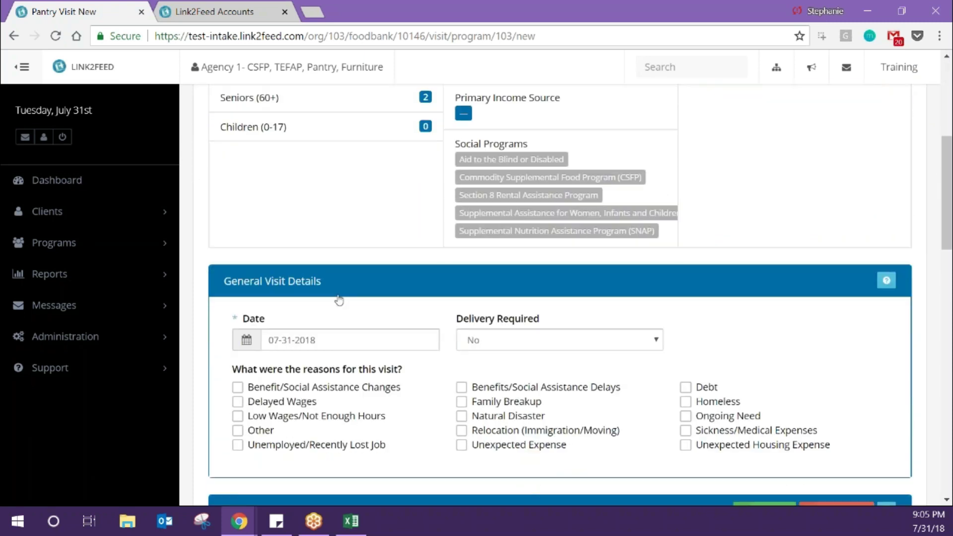
{"action": "scroll", "coordinate": [339, 299], "scroll_direction": "down", "scroll_amount": 2}
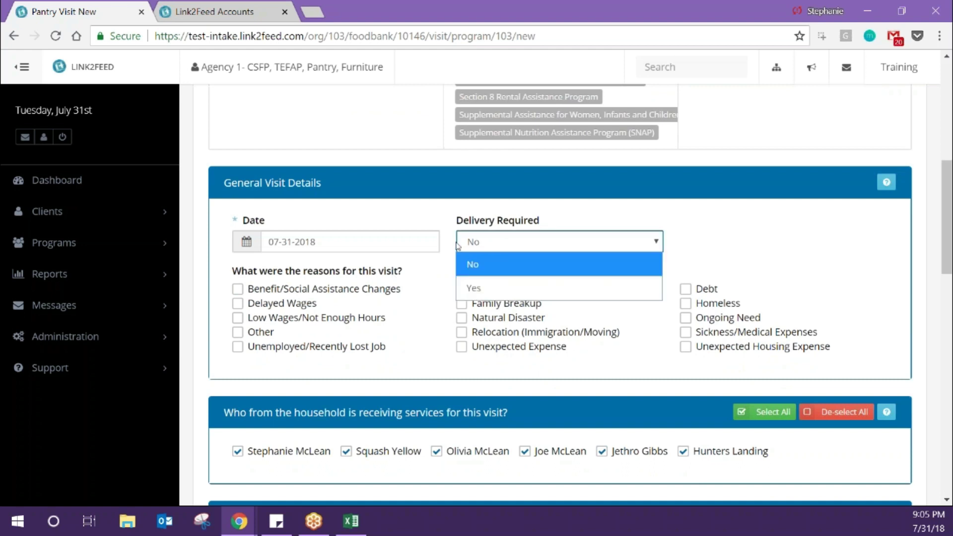
{"action": "left_click", "coordinate": [448, 252]}
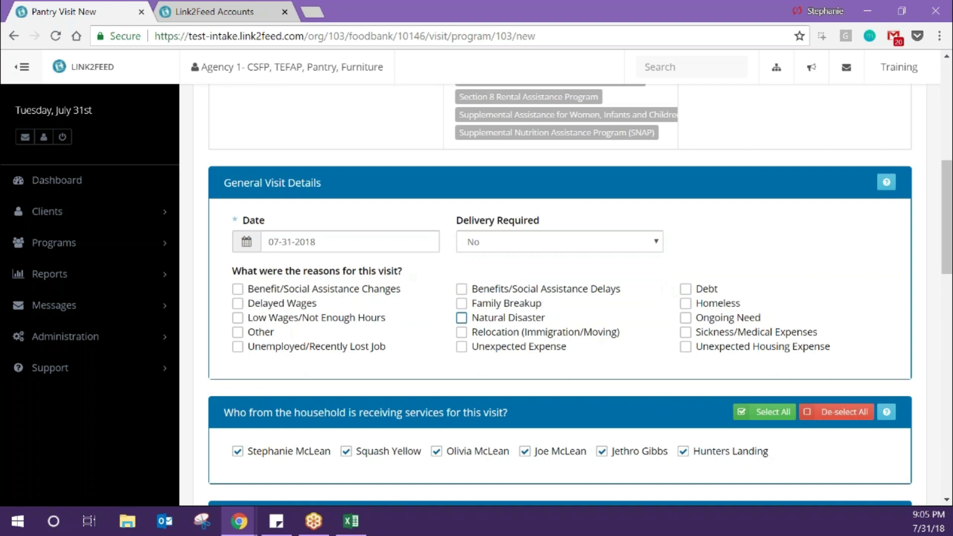
{"action": "scroll", "coordinate": [560, 293], "scroll_direction": "down", "scroll_amount": 3}
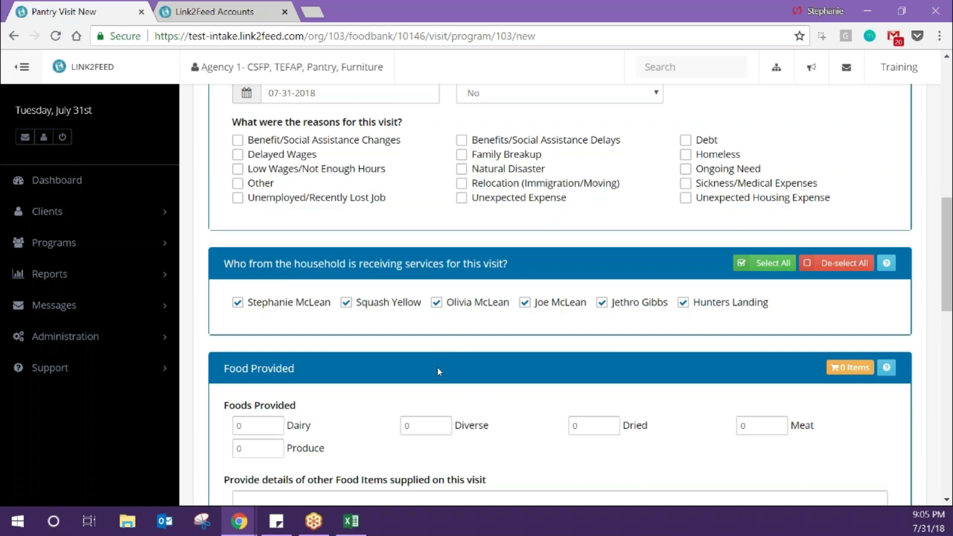
- Enter 2 Diverse and 2 Dried food items, bringing Food Provided to 4 items
{"action": "scroll", "coordinate": [439, 371], "scroll_direction": "down", "scroll_amount": 5}
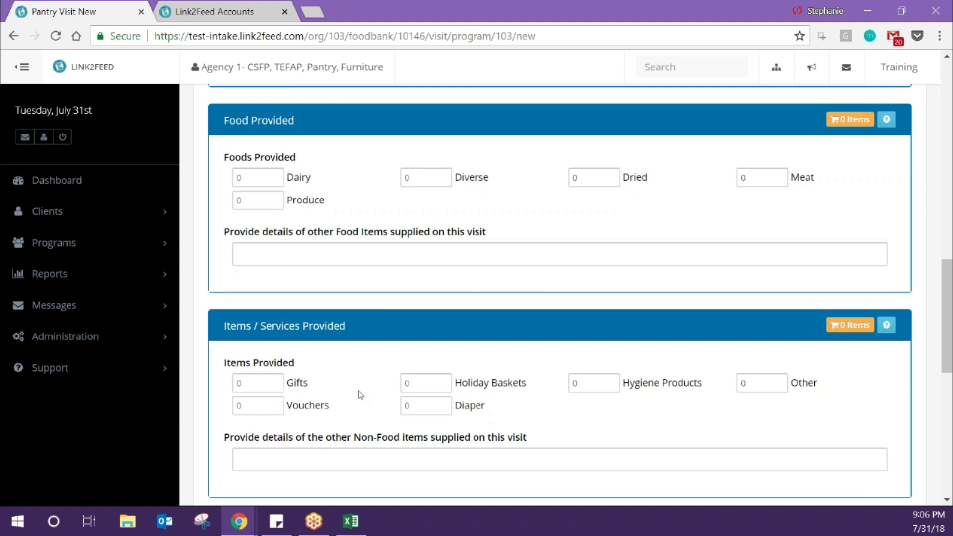
{"action": "scroll", "coordinate": [366, 394], "scroll_direction": "down", "scroll_amount": 2}
{"action": "scroll", "coordinate": [367, 394], "scroll_direction": "down", "scroll_amount": 2}
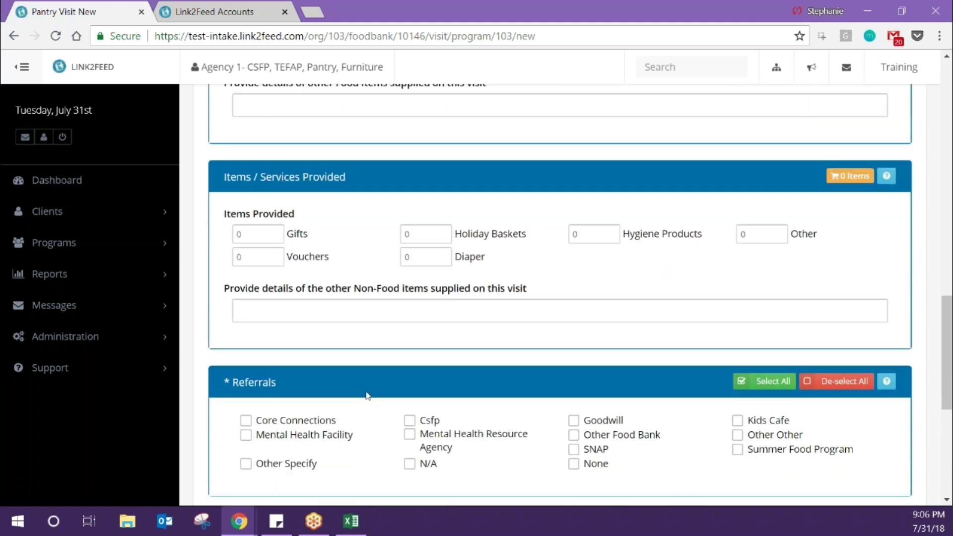
{"action": "scroll", "coordinate": [365, 393], "scroll_direction": "up", "scroll_amount": 3}
{"action": "left_click", "coordinate": [428, 128]}
{"action": "type", "text": "2"}
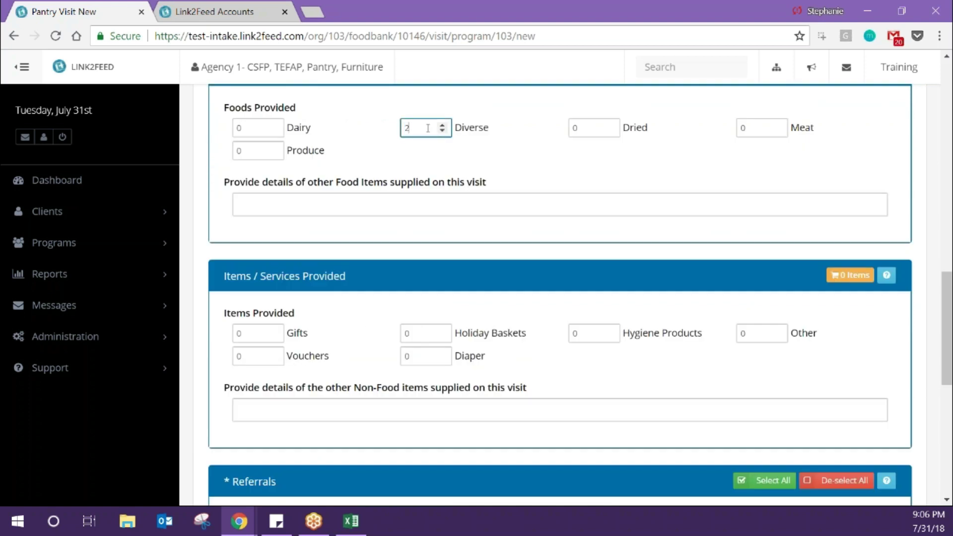
{"action": "left_click", "coordinate": [595, 131]}
{"action": "type", "text": "2"}
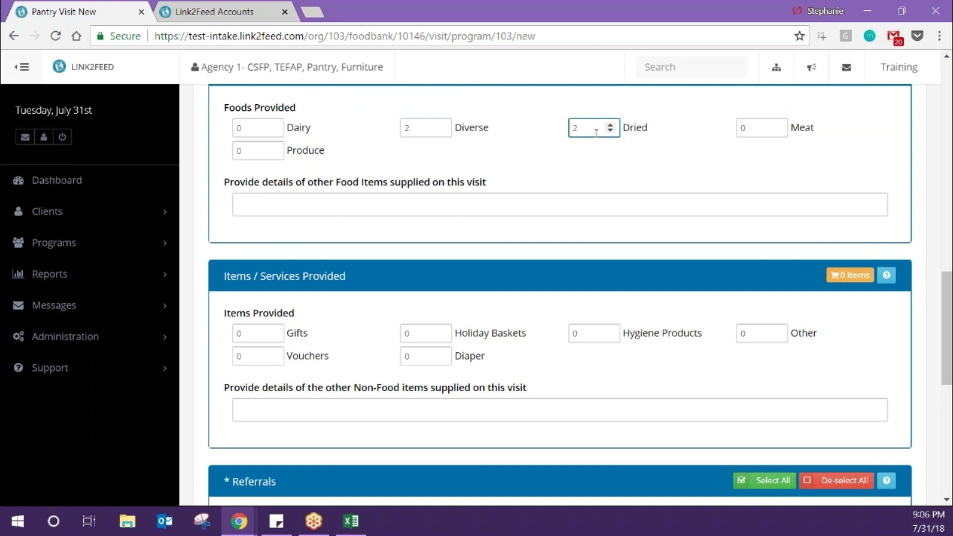
{"action": "scroll", "coordinate": [613, 180], "scroll_direction": "up", "scroll_amount": 3}
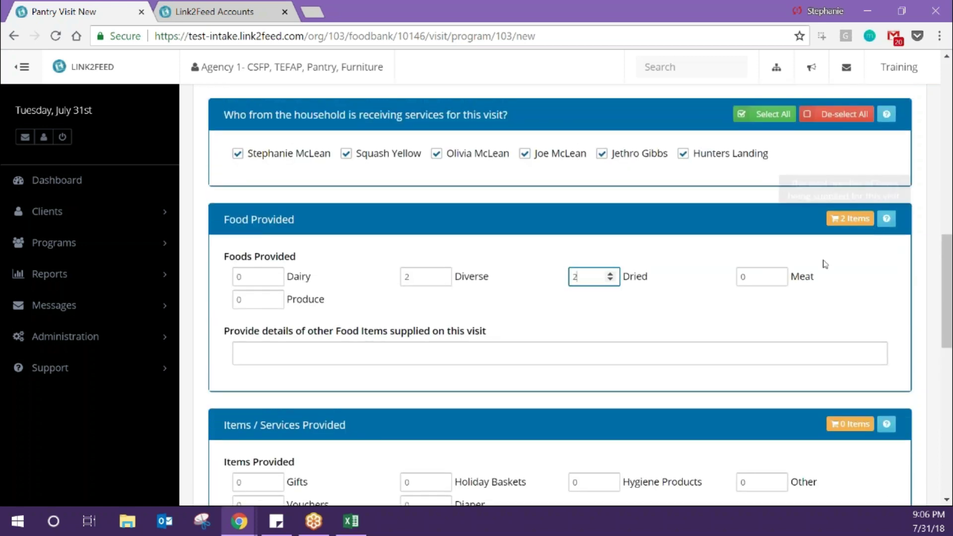
{"action": "left_click", "coordinate": [748, 271]}
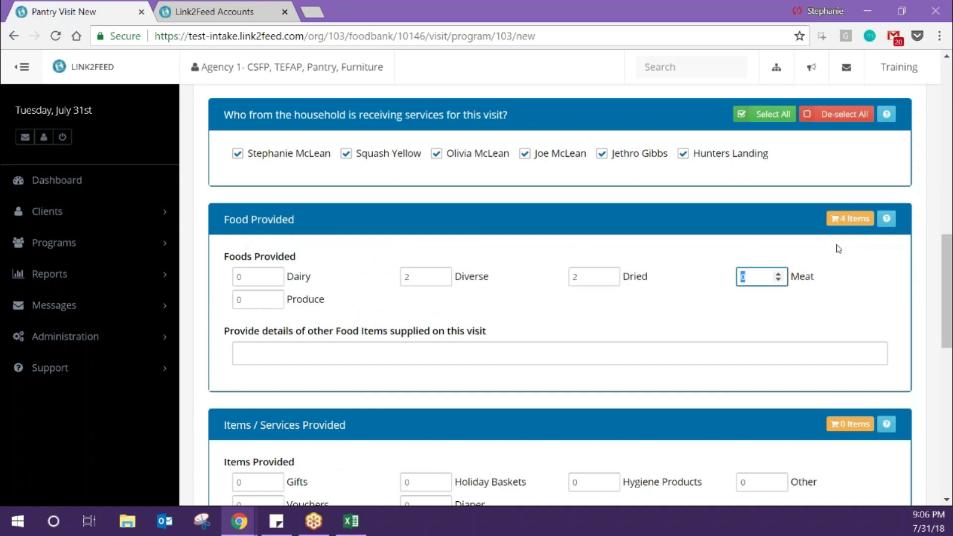
{"action": "scroll", "coordinate": [633, 336], "scroll_direction": "down", "scroll_amount": 5}
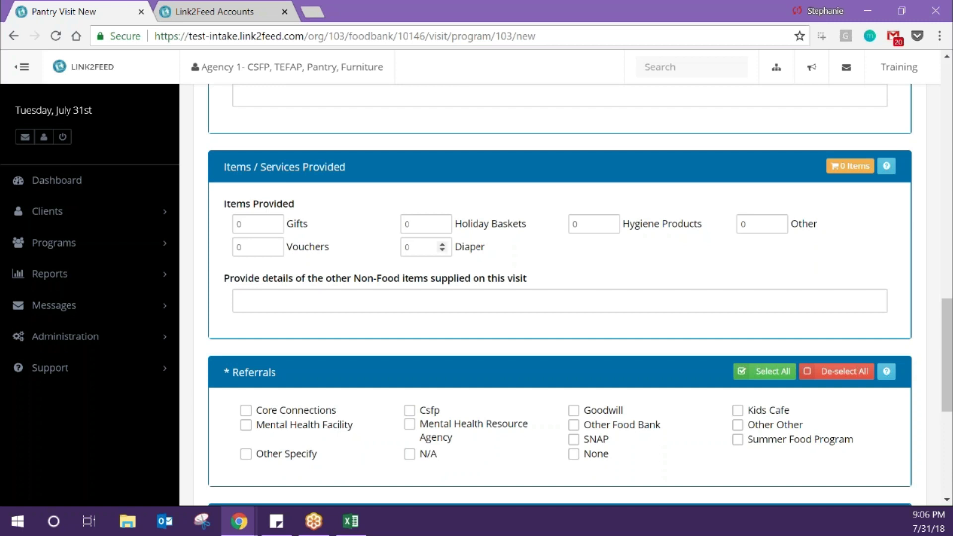
- Add the Mental Health Resource Agency referral to the pantry visit
{"action": "left_click", "coordinate": [422, 300]}
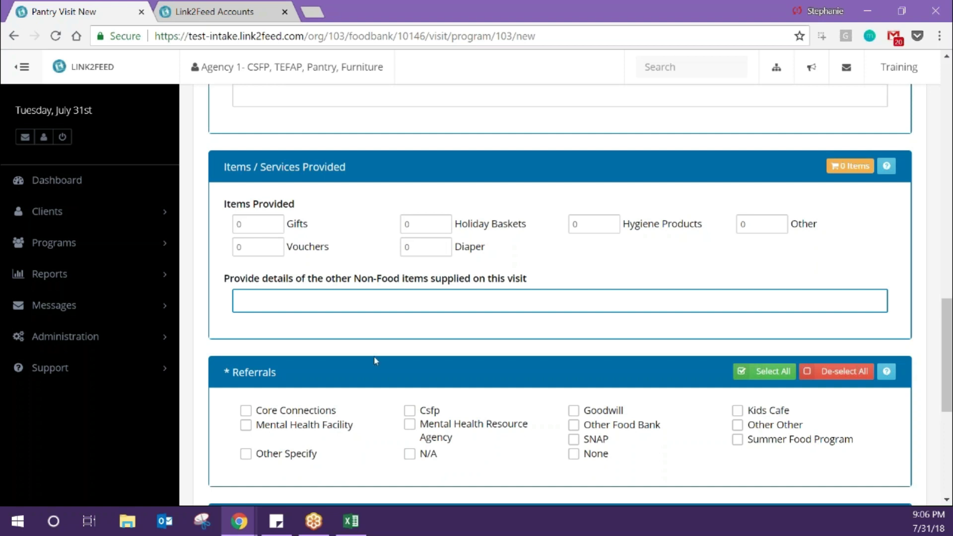
{"action": "scroll", "coordinate": [374, 361], "scroll_direction": "down", "scroll_amount": 3}
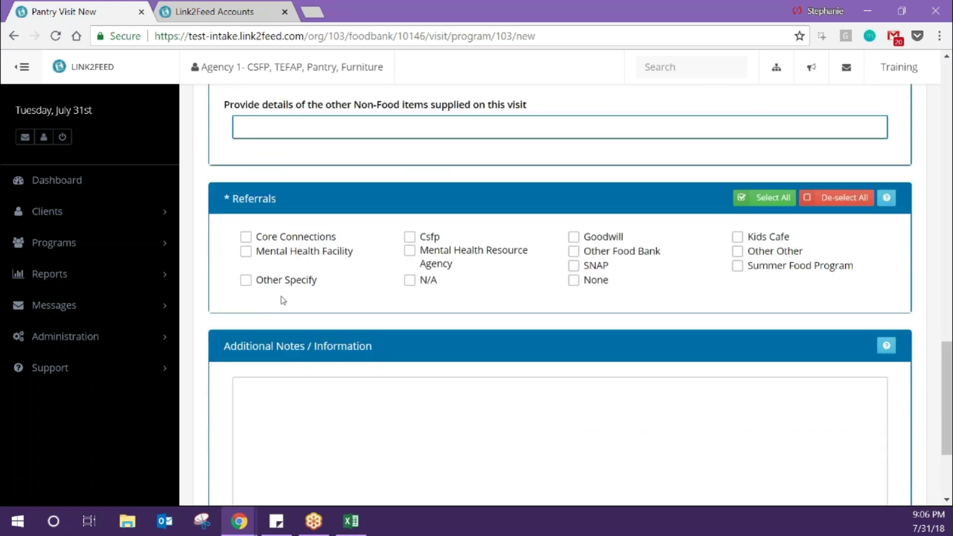
{"action": "left_click", "coordinate": [360, 404]}
{"action": "scroll", "coordinate": [360, 404], "scroll_direction": "down", "scroll_amount": 1}
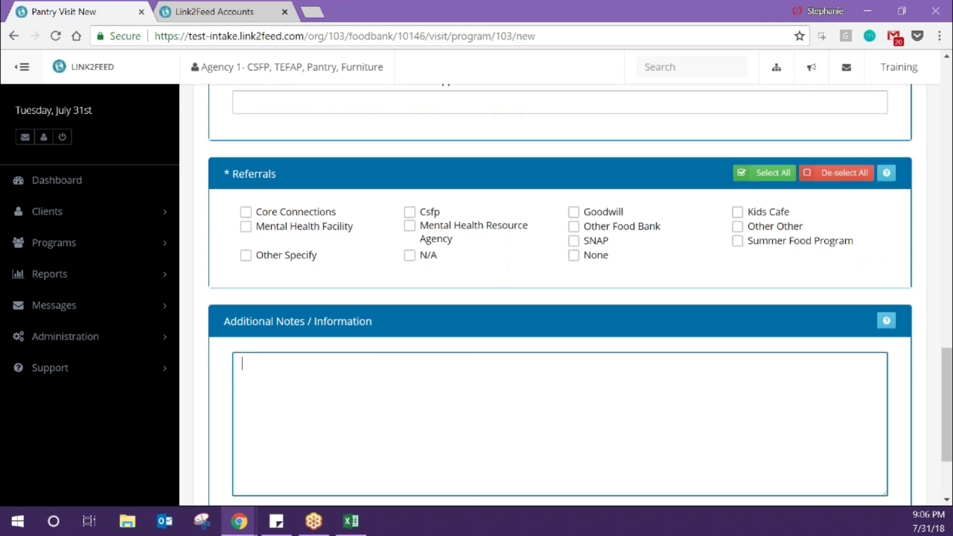
{"action": "left_click", "coordinate": [450, 239]}
- Write 'Alert' in Additional Notes, mark it as an alert, and save the visit
{"action": "left_click", "coordinate": [391, 379]}
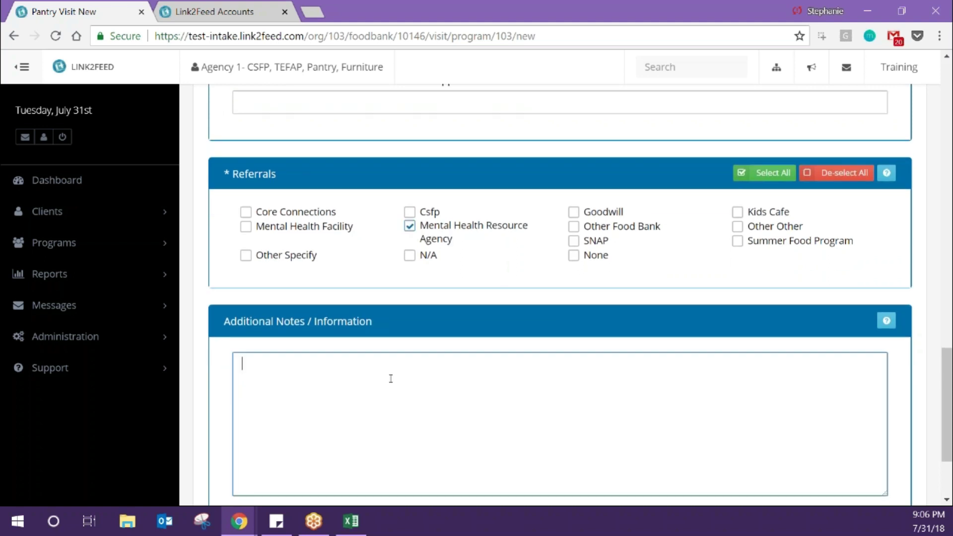
{"action": "scroll", "coordinate": [391, 379], "scroll_direction": "down", "scroll_amount": 3}
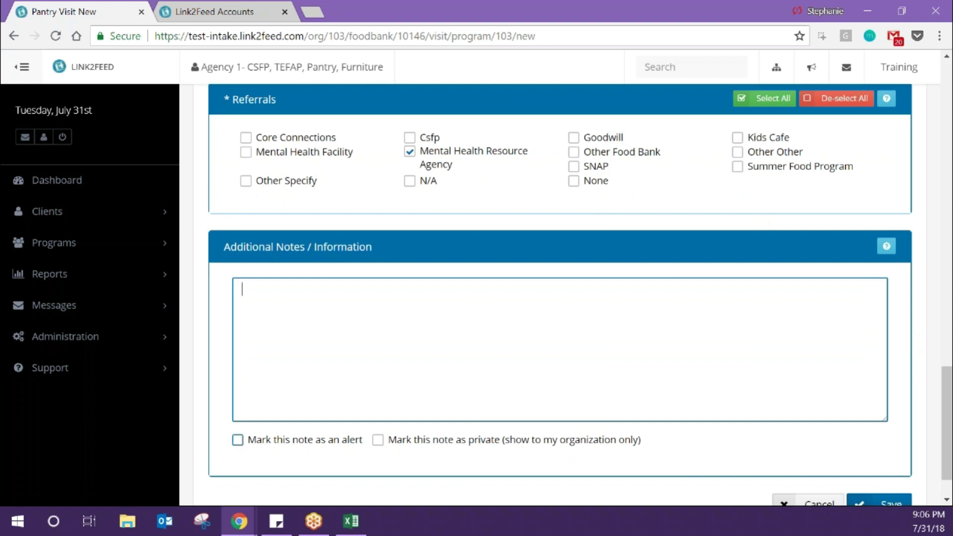
{"action": "left_click", "coordinate": [306, 431]}
{"action": "left_click", "coordinate": [384, 355]}
{"action": "type", "text": "Alert"}
{"action": "scroll", "coordinate": [384, 358], "scroll_direction": "up", "scroll_amount": 15}
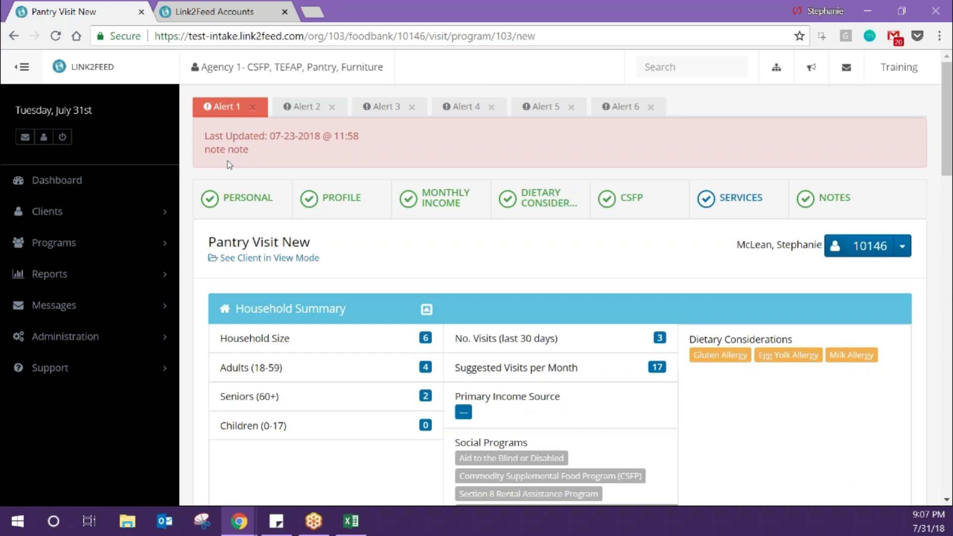
{"action": "scroll", "coordinate": [569, 179], "scroll_direction": "down", "scroll_amount": 15}
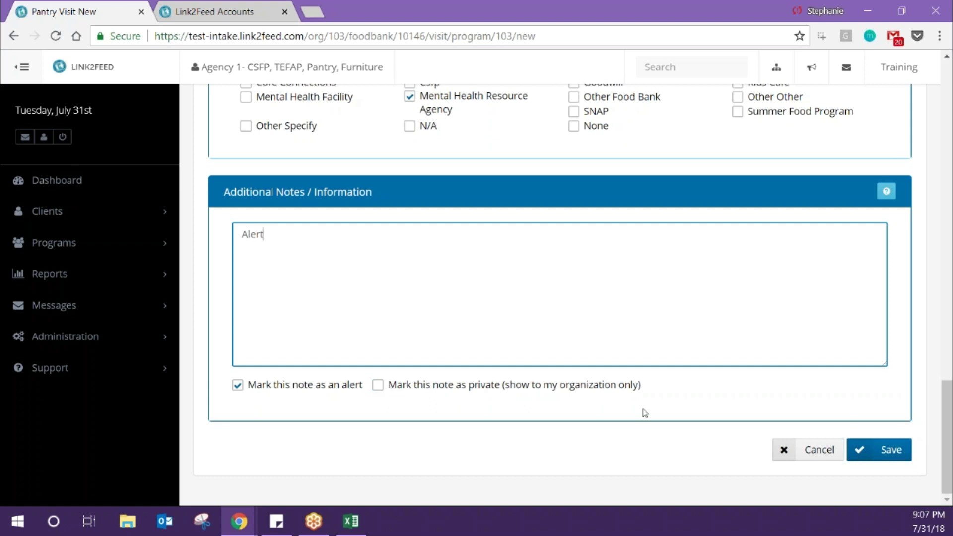
{"action": "left_click", "coordinate": [893, 452]}
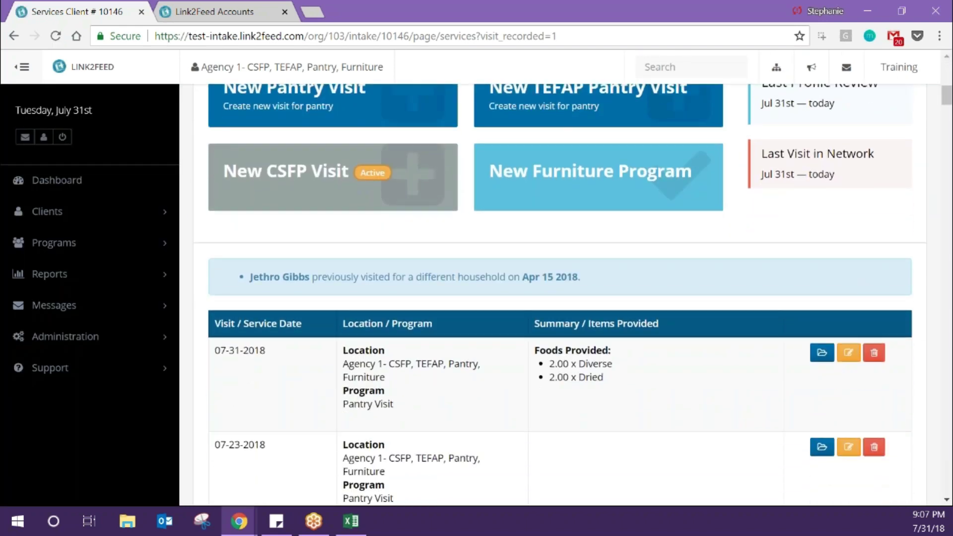
- Check the visits table to confirm the pantry visit was saved
{"action": "scroll", "coordinate": [235, 356], "scroll_direction": "down", "scroll_amount": 1}
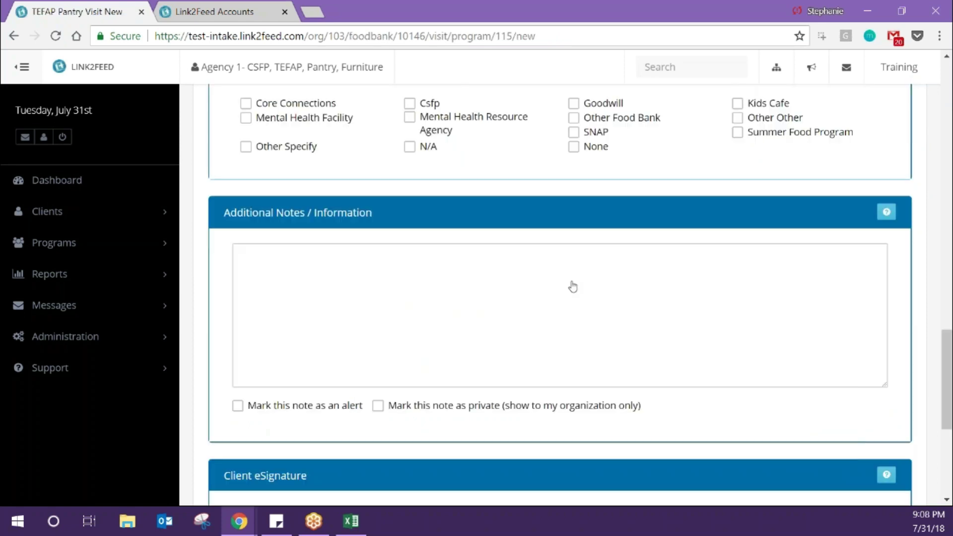
{"action": "scroll", "coordinate": [572, 285], "scroll_direction": "up", "scroll_amount": 15}
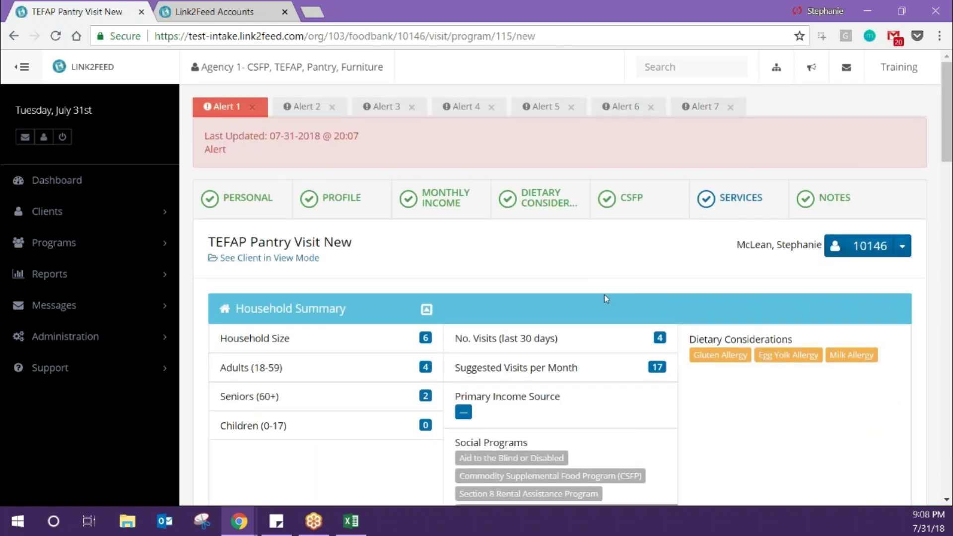
- Choose a typed signature type and enter 'Signature' in the client signature field
{"action": "scroll", "coordinate": [604, 293], "scroll_direction": "down", "scroll_amount": 5}
{"action": "scroll", "coordinate": [559, 295], "scroll_direction": "down", "scroll_amount": 8}
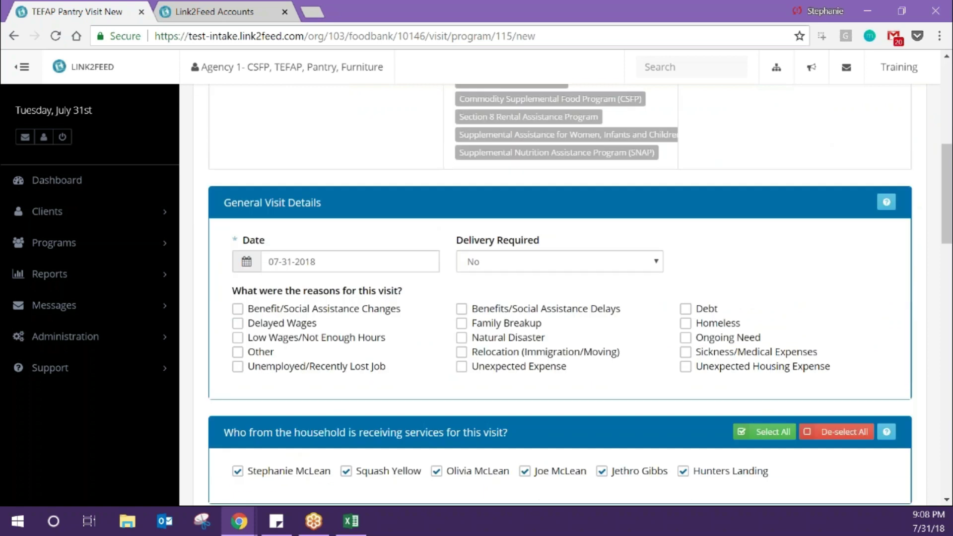
{"action": "scroll", "coordinate": [605, 292], "scroll_direction": "down", "scroll_amount": 10}
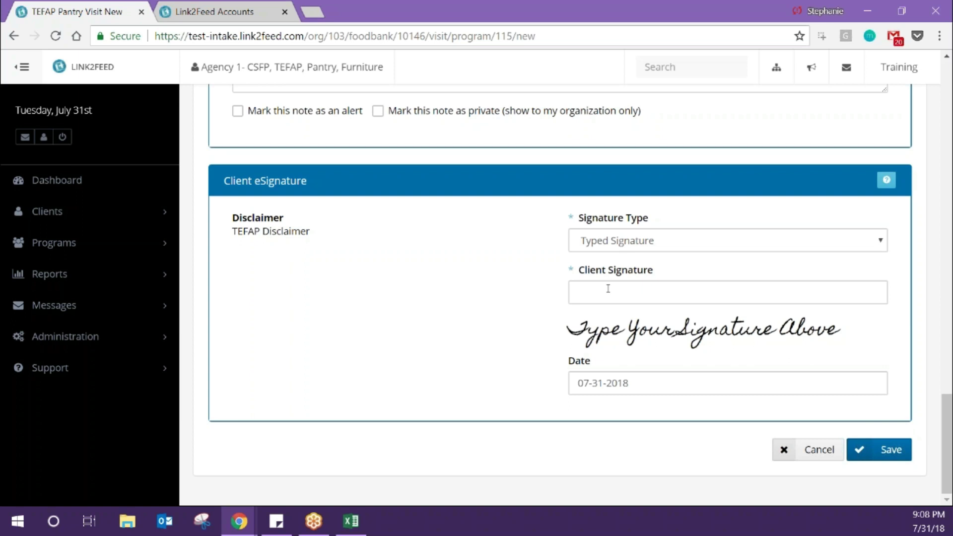
{"action": "left_click", "coordinate": [640, 242]}
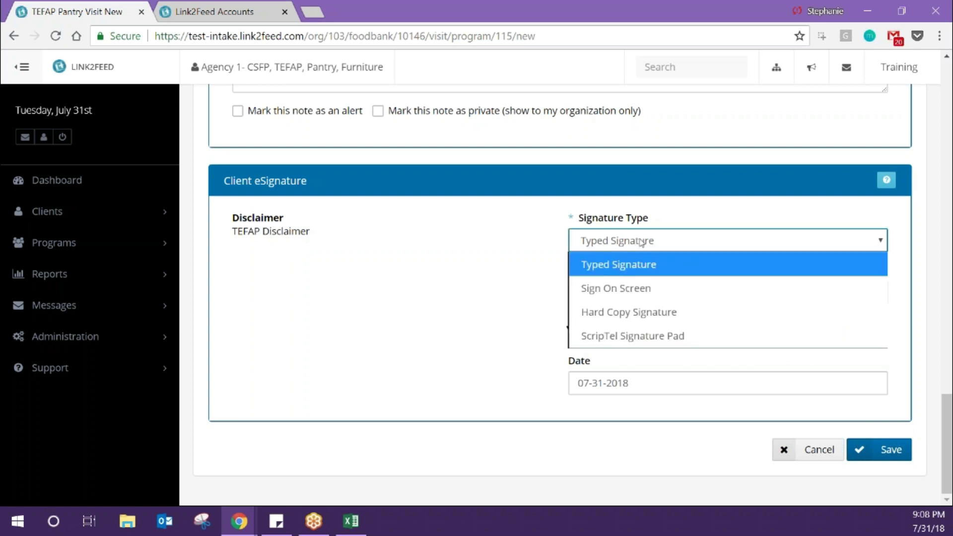
{"action": "left_click", "coordinate": [635, 265]}
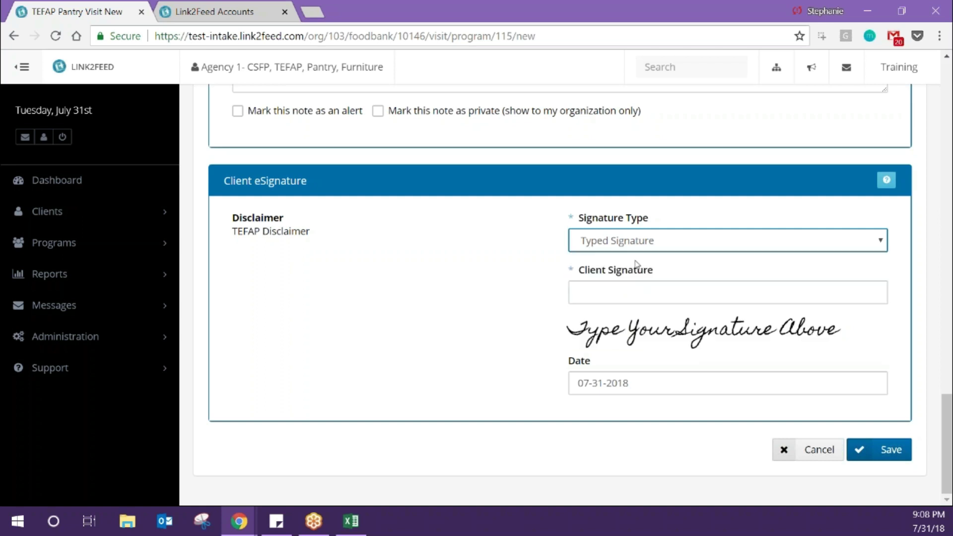
{"action": "left_click", "coordinate": [626, 295]}
{"action": "type", "text": "S"}
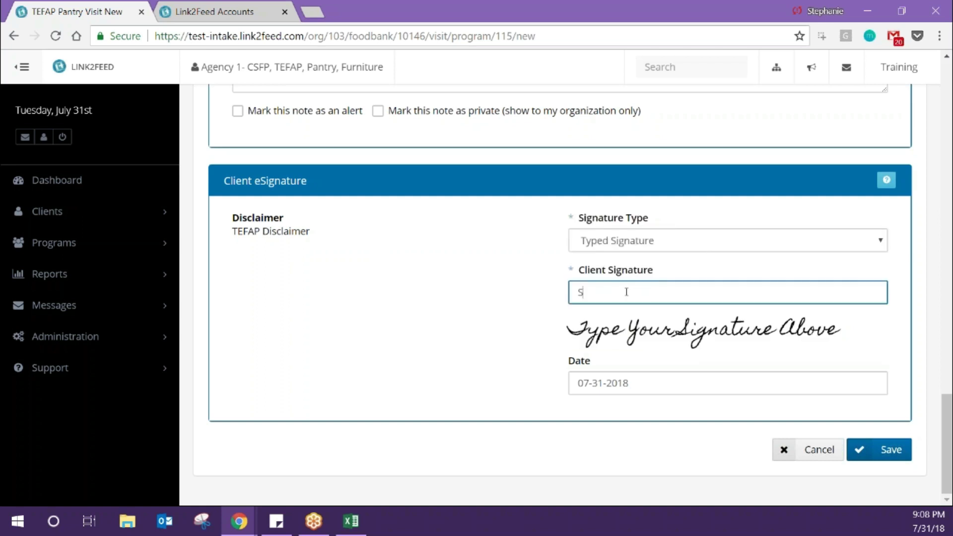
{"action": "type", "text": "ignature"}
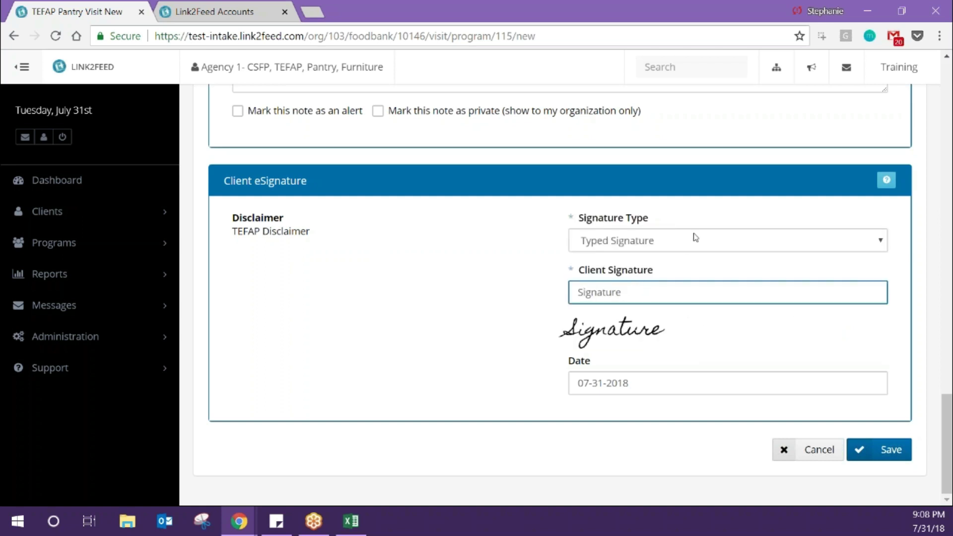
- Switch to Sign On Screen and draw the client's signature on the full-screen canvas
{"action": "left_click", "coordinate": [693, 248]}
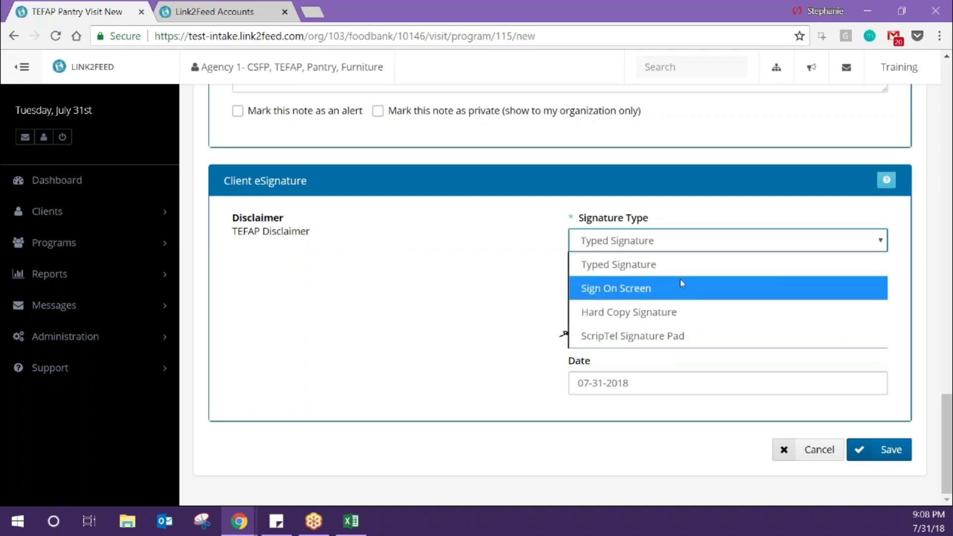
{"action": "left_click", "coordinate": [679, 290]}
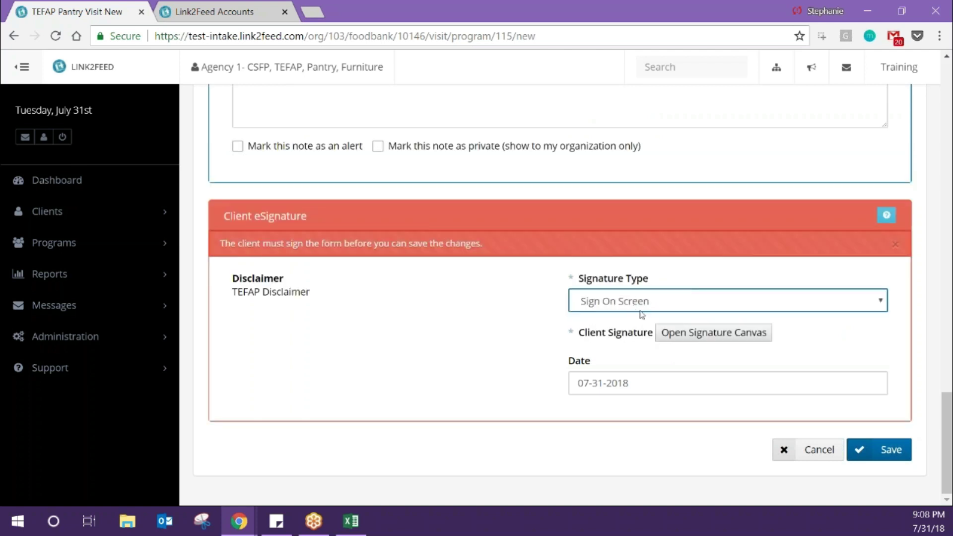
{"action": "left_click", "coordinate": [672, 333]}
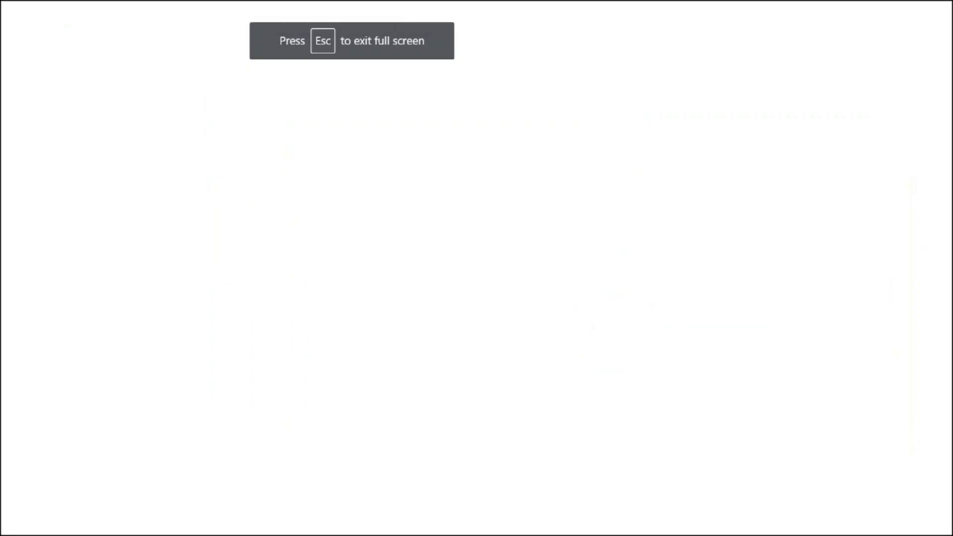
{"action": "mouse_move", "coordinate": [382, 291]}
{"action": "left_mouse_down"}
{"action": "mouse_move", "coordinate": [447, 243]}
{"action": "mouse_move", "coordinate": [600, 283]}
{"action": "mouse_move", "coordinate": [506, 303]}
{"action": "mouse_move", "coordinate": [768, 220]}
{"action": "mouse_move", "coordinate": [763, 242]}
{"action": "left_mouse_up"}
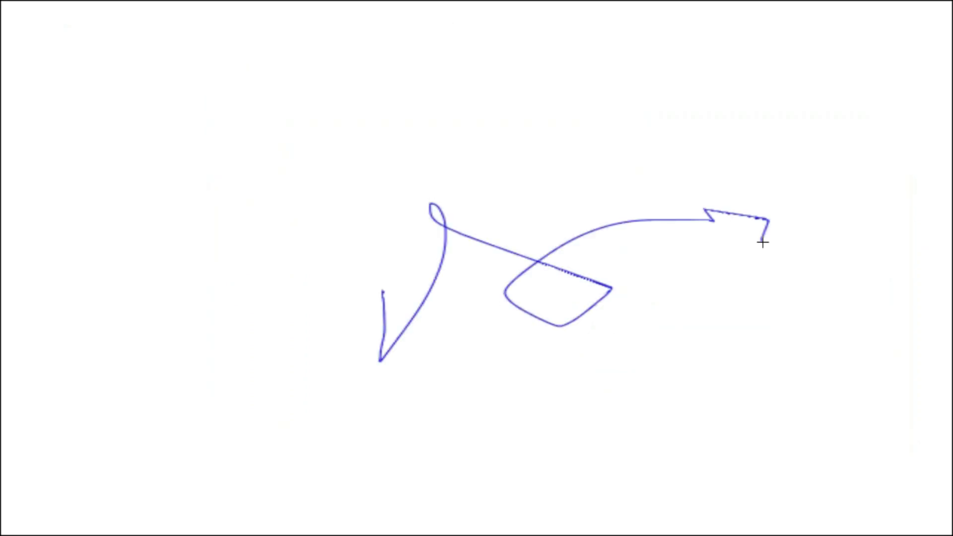
{"action": "key", "text": "Escape"}
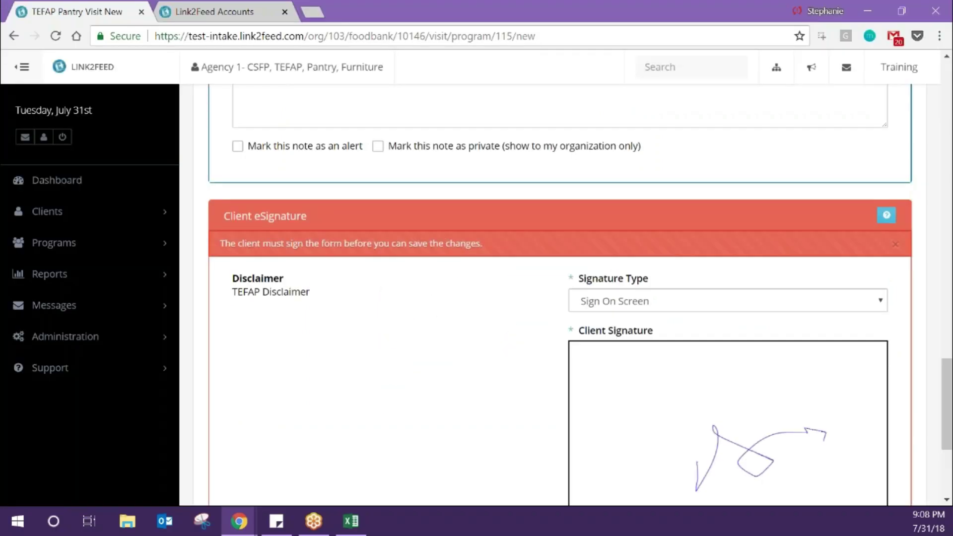
{"action": "scroll", "coordinate": [763, 243], "scroll_direction": "down", "scroll_amount": 3}
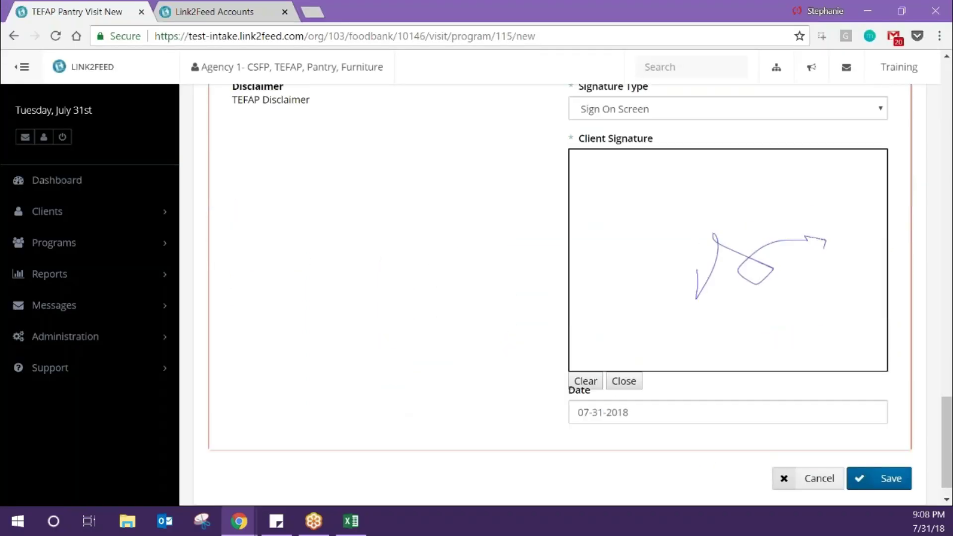
{"action": "left_click", "coordinate": [768, 158]}
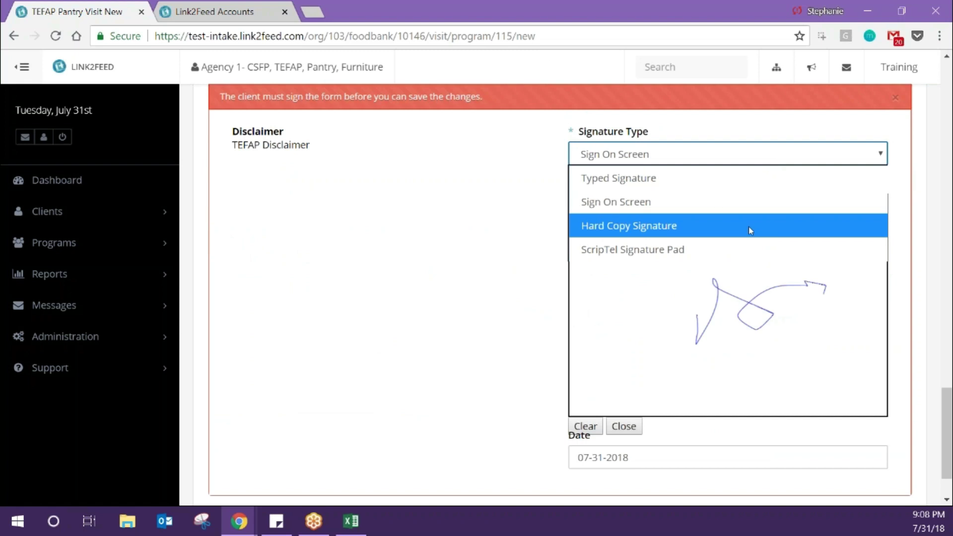
- Set Hard Copy Signature, mark the client as signed, and save the TEFAP visit
{"action": "left_click", "coordinate": [748, 227]}
{"action": "left_click", "coordinate": [662, 341]}
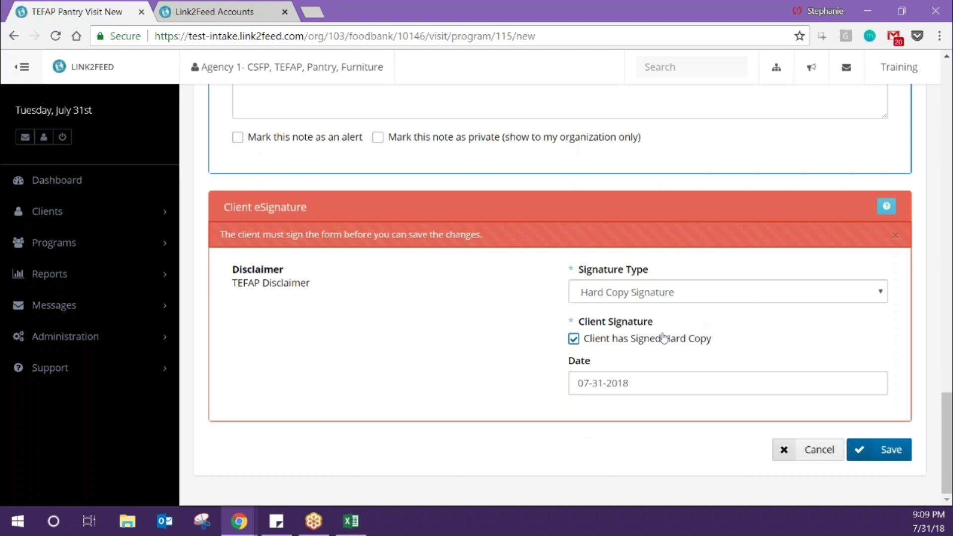
{"action": "left_click", "coordinate": [705, 292]}
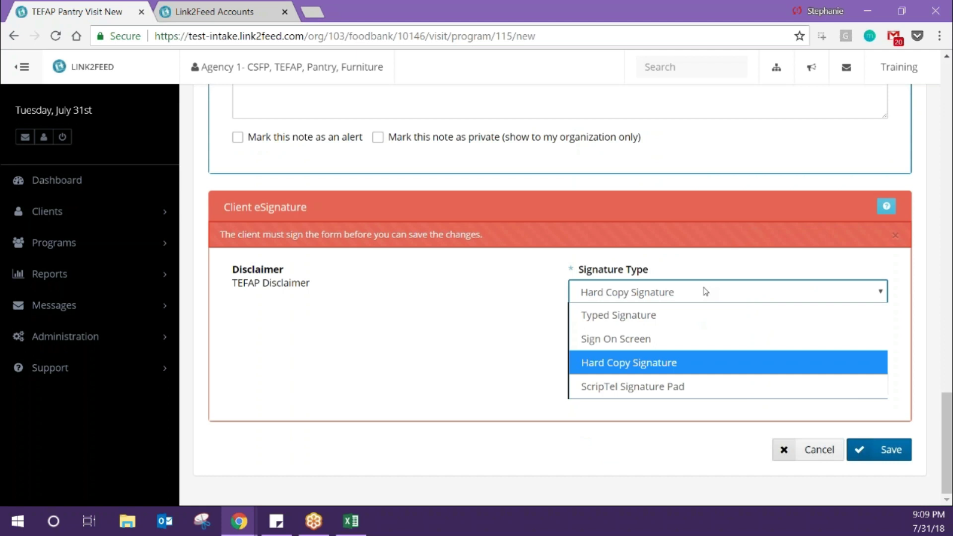
{"action": "left_click", "coordinate": [370, 396]}
{"action": "left_click", "coordinate": [882, 451]}
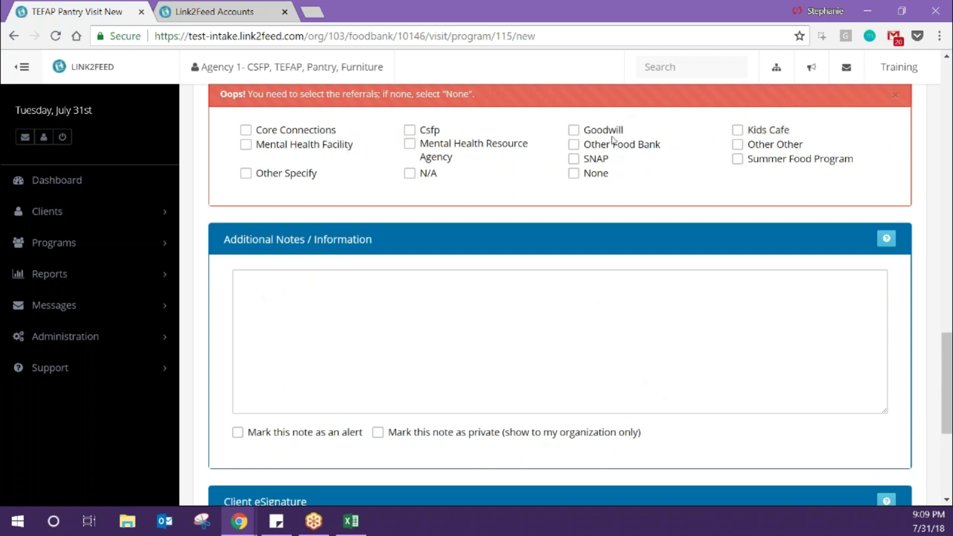
- Tick the required Other Food Bank referral
{"action": "left_click", "coordinate": [613, 141]}
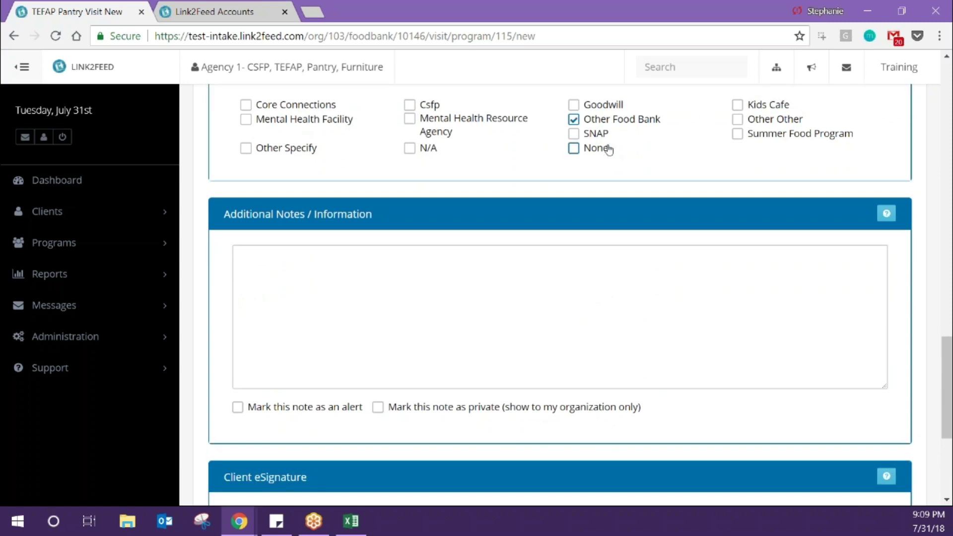
{"action": "scroll", "coordinate": [609, 150], "scroll_direction": "up", "scroll_amount": 3}
{"action": "scroll", "coordinate": [619, 179], "scroll_direction": "down", "scroll_amount": 8}
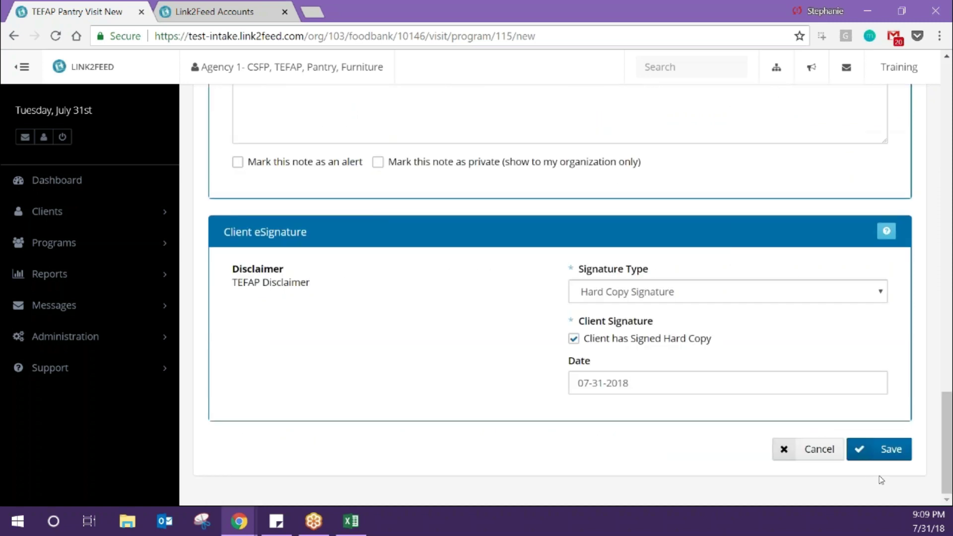
- Save the TEFAP visit again and scroll down to confirm it in the visits table
{"action": "left_click", "coordinate": [888, 449]}
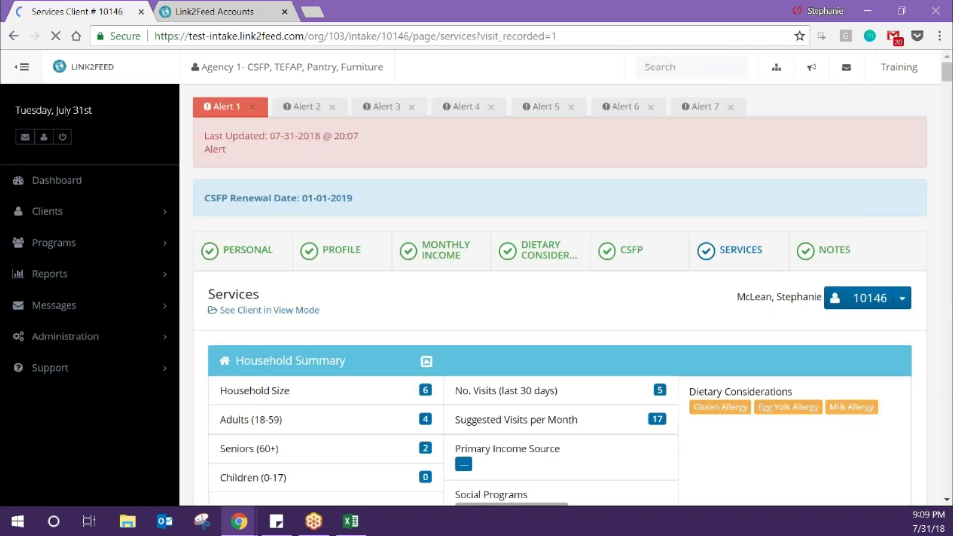
{"action": "scroll", "coordinate": [588, 283], "scroll_direction": "down", "scroll_amount": 7}
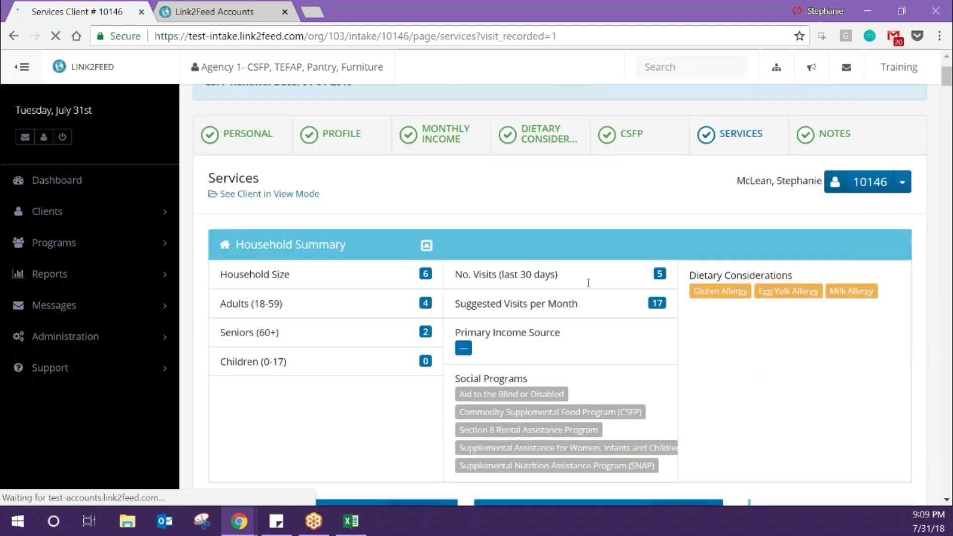
{"action": "scroll", "coordinate": [588, 281], "scroll_direction": "down", "scroll_amount": 4}
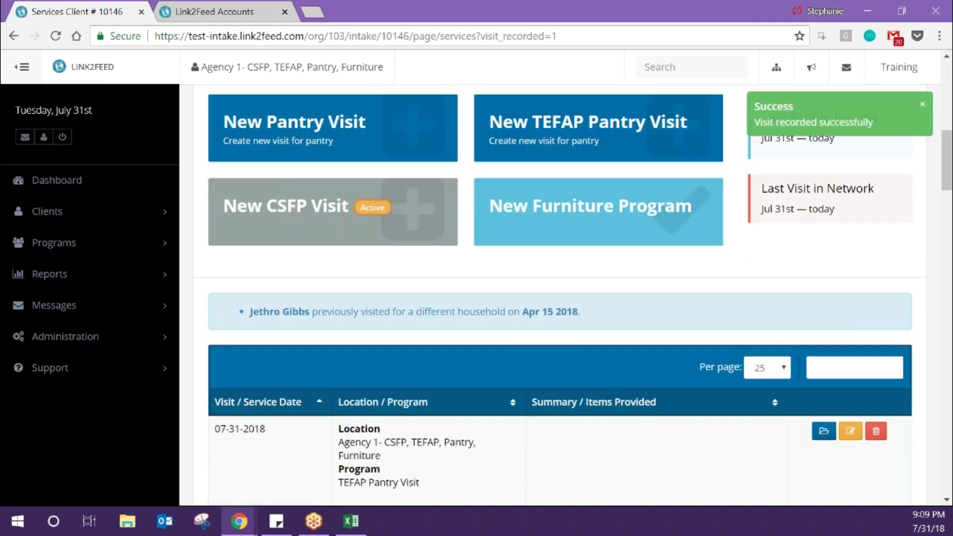
{"action": "scroll", "coordinate": [585, 284], "scroll_direction": "down", "scroll_amount": 2}
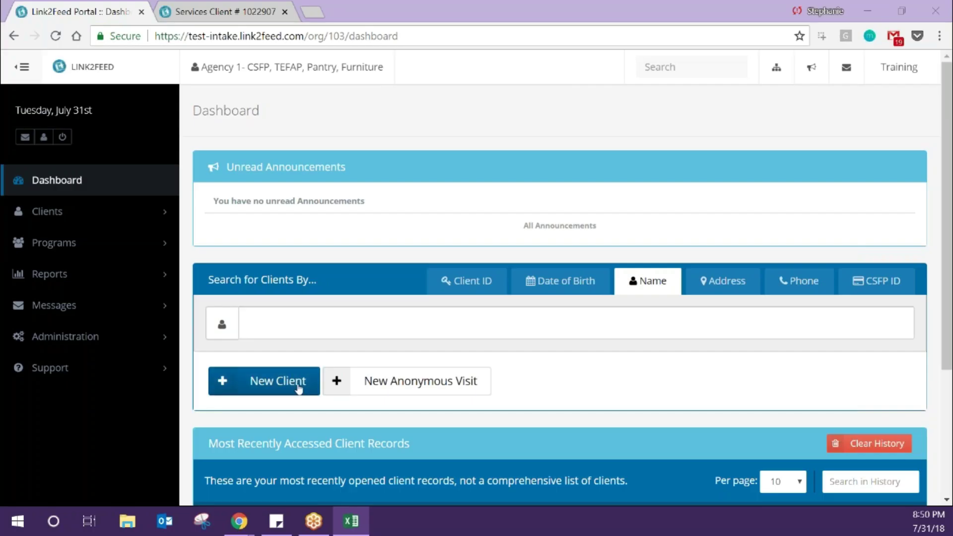
- Open a blank New Client intake form from the dashboard
{"action": "left_click", "coordinate": [298, 388]}
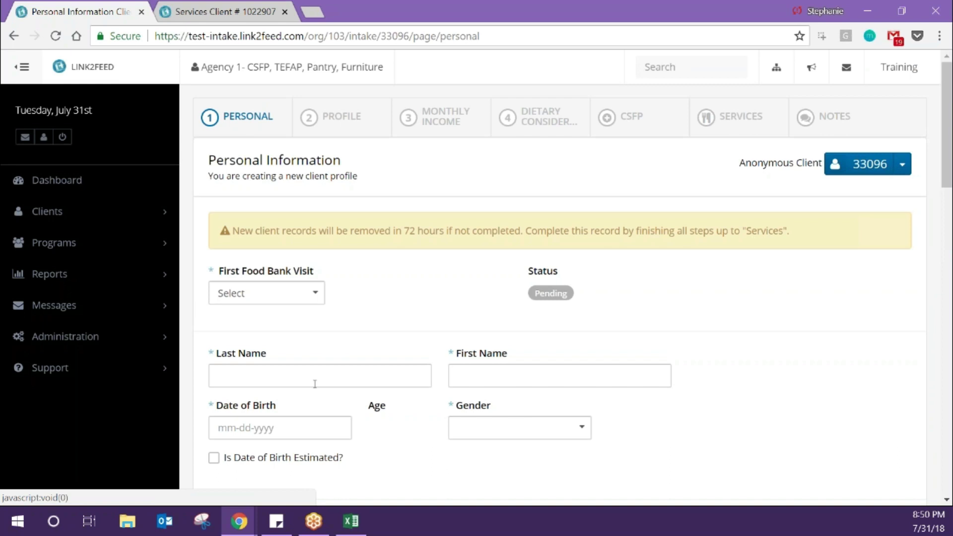
- Enter the new client's last name and first name, then move on to Date of Birth
{"action": "left_click", "coordinate": [316, 381]}
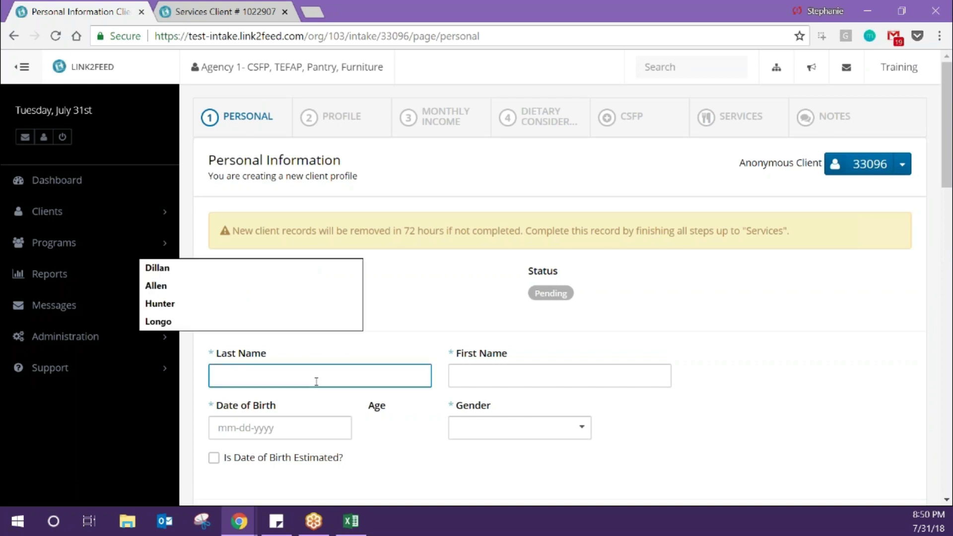
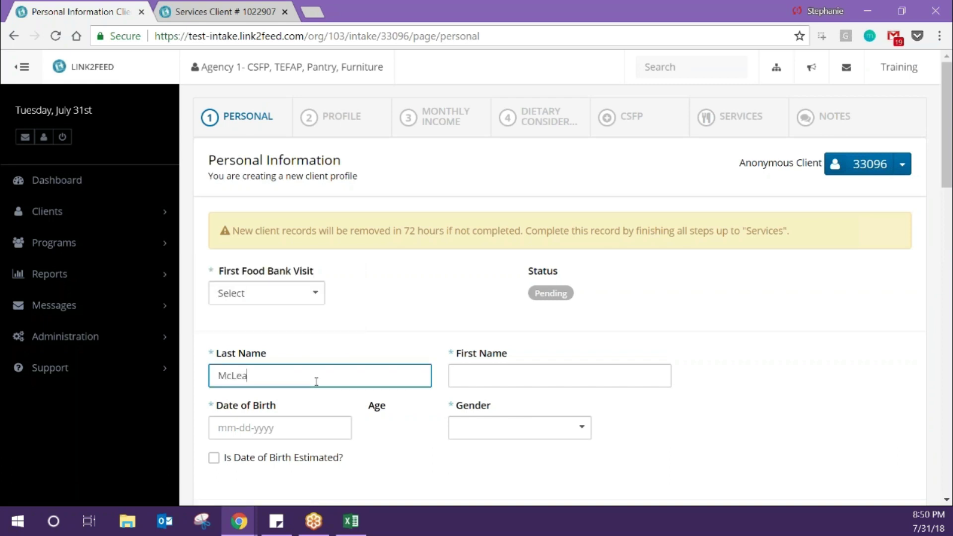
{"action": "key", "text": "Tab"}
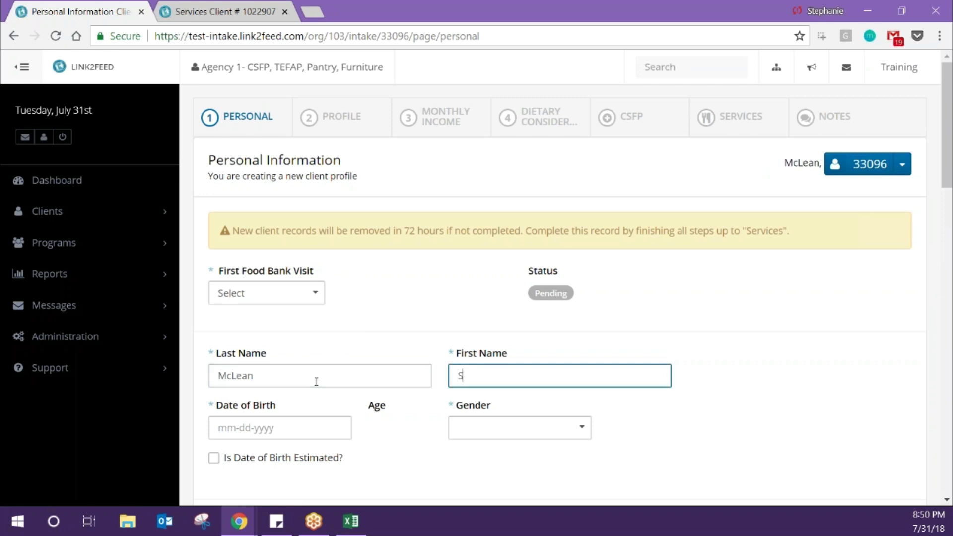
{"action": "key", "text": "Tab"}
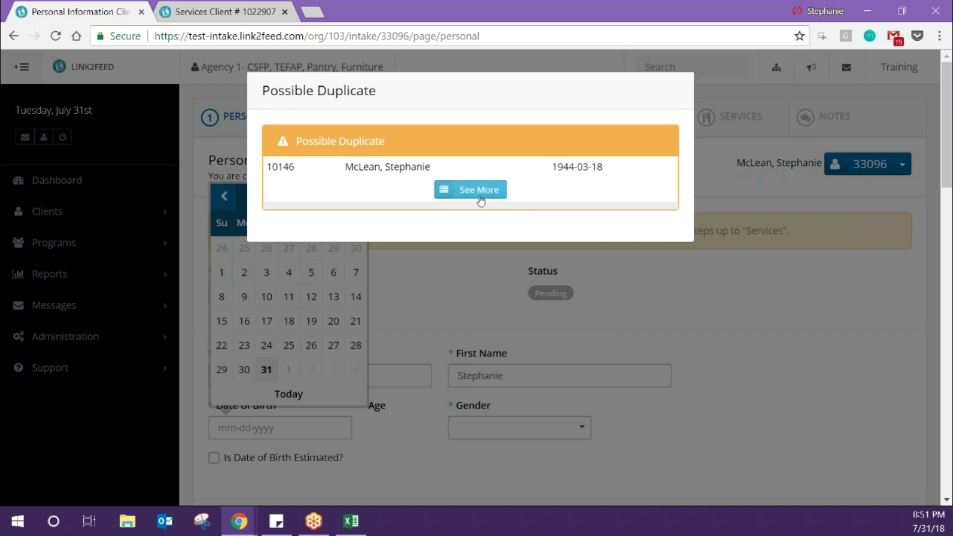
- Expand the possible duplicate's details and scroll down to its Yes/No/View buttons
{"action": "left_click", "coordinate": [480, 198]}
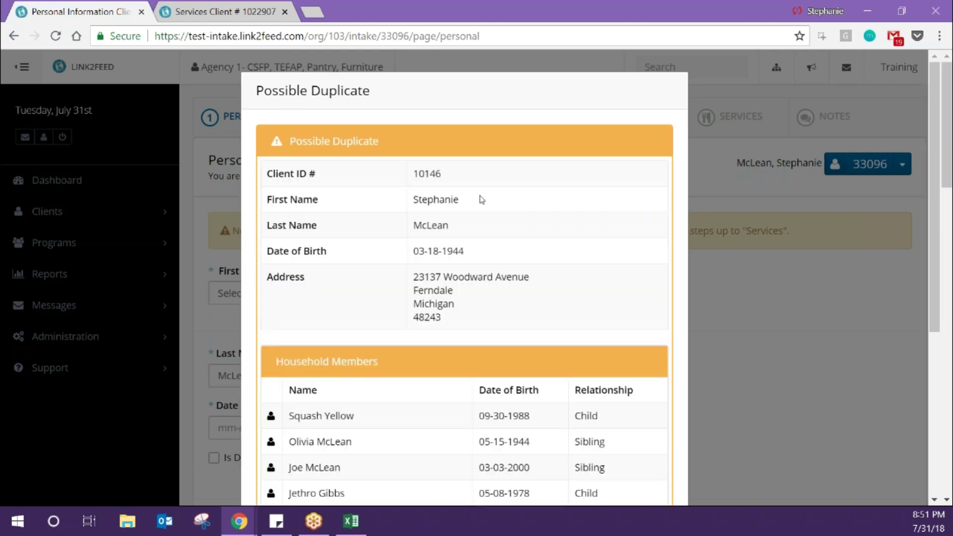
{"action": "scroll", "coordinate": [479, 199], "scroll_direction": "down", "scroll_amount": 2}
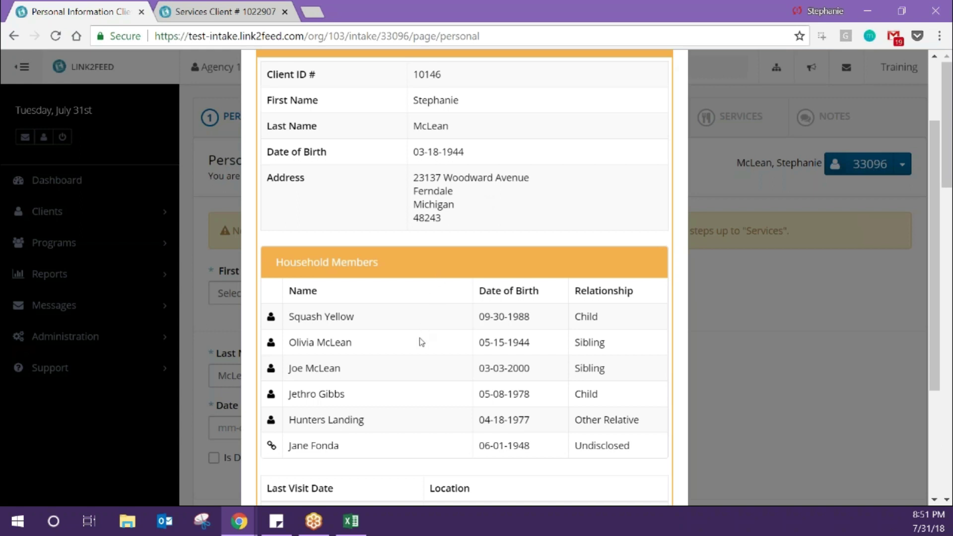
{"action": "scroll", "coordinate": [420, 342], "scroll_direction": "down", "scroll_amount": 4}
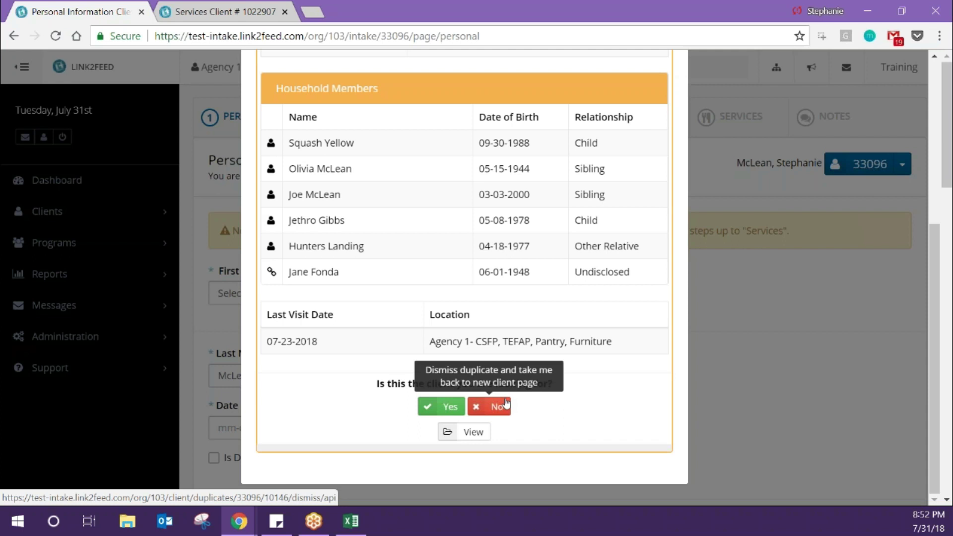
- View the matching client's summary, leave the unsaved page, and confirm it's the same client
{"action": "left_click", "coordinate": [482, 433]}
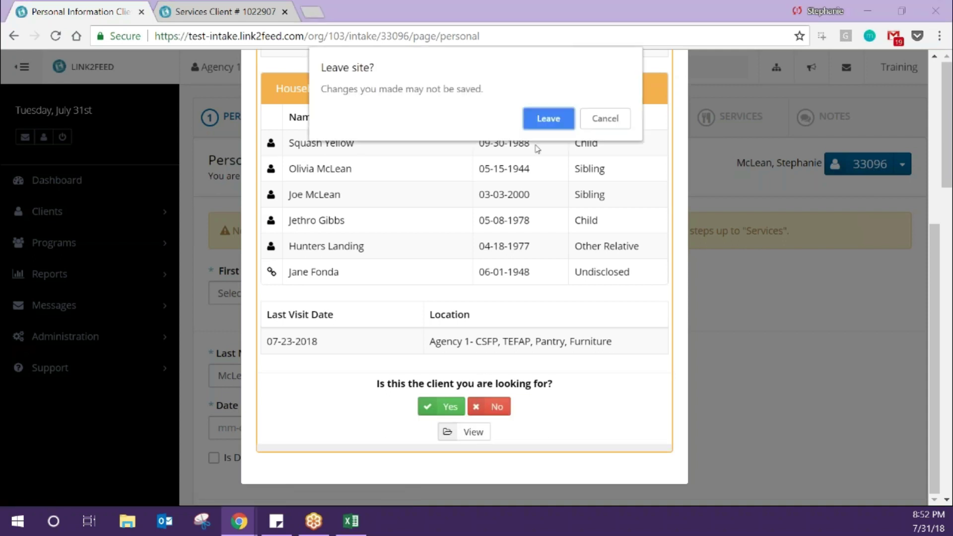
{"action": "left_click", "coordinate": [535, 122]}
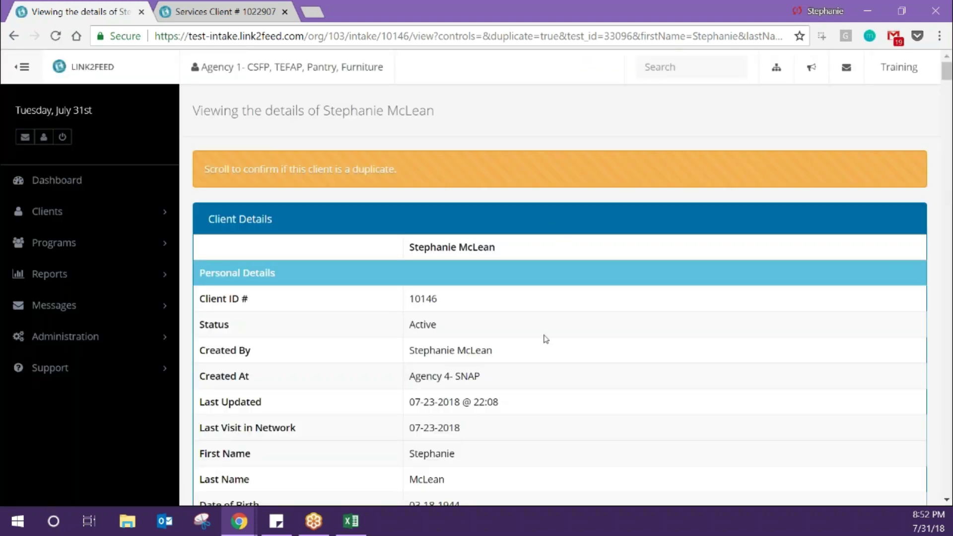
{"action": "scroll", "coordinate": [546, 339], "scroll_direction": "down", "scroll_amount": 5}
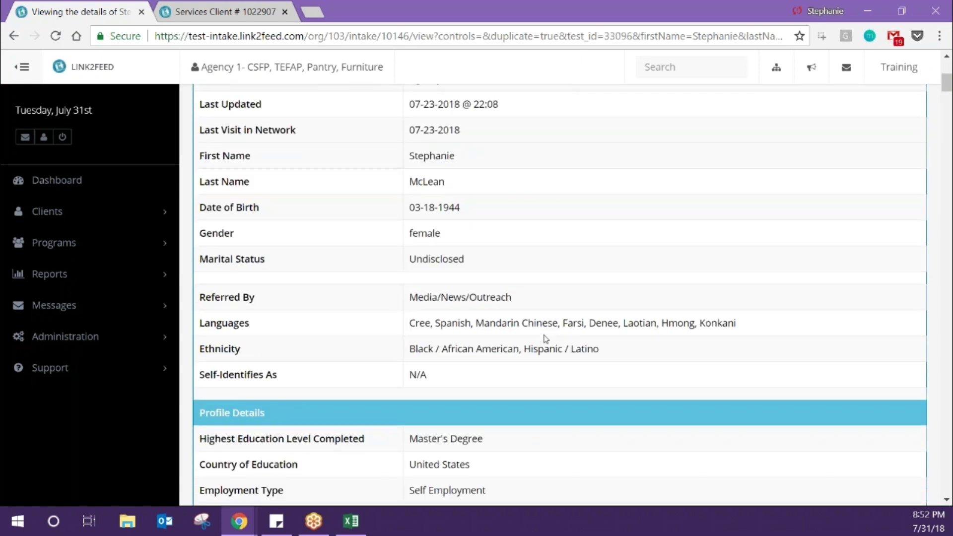
{"action": "scroll", "coordinate": [546, 339], "scroll_direction": "down", "scroll_amount": 4}
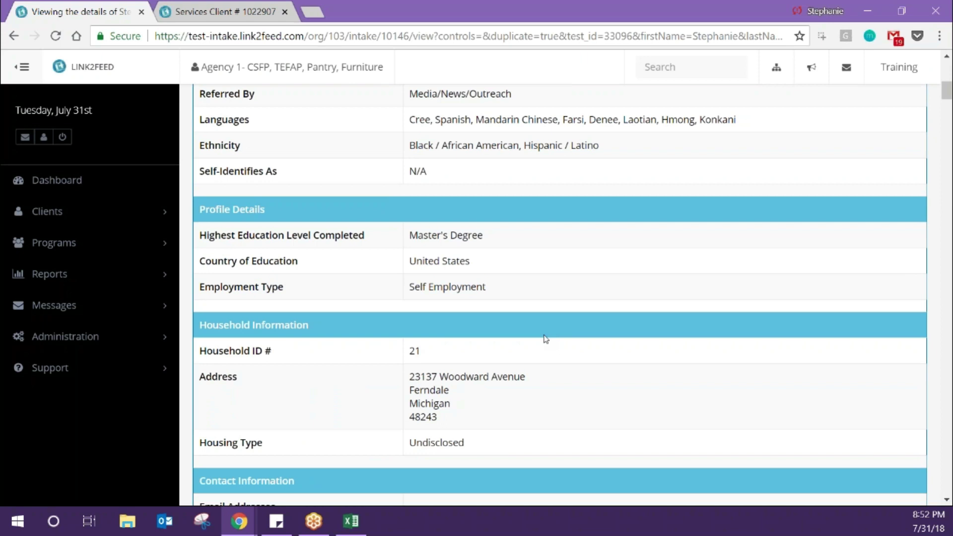
{"action": "scroll", "coordinate": [546, 339], "scroll_direction": "down", "scroll_amount": 4}
{"action": "scroll", "coordinate": [546, 339], "scroll_direction": "down", "scroll_amount": 7}
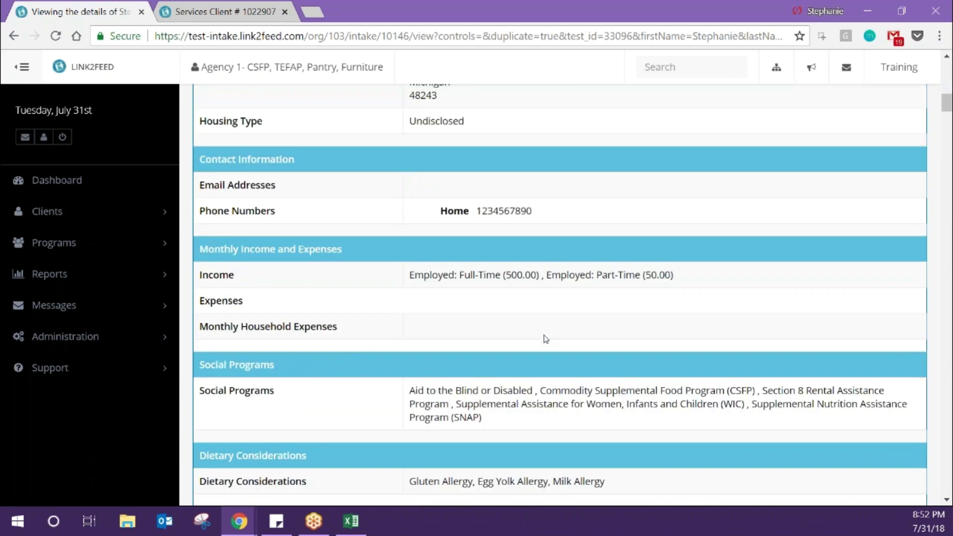
{"action": "scroll", "coordinate": [546, 338], "scroll_direction": "down", "scroll_amount": 1}
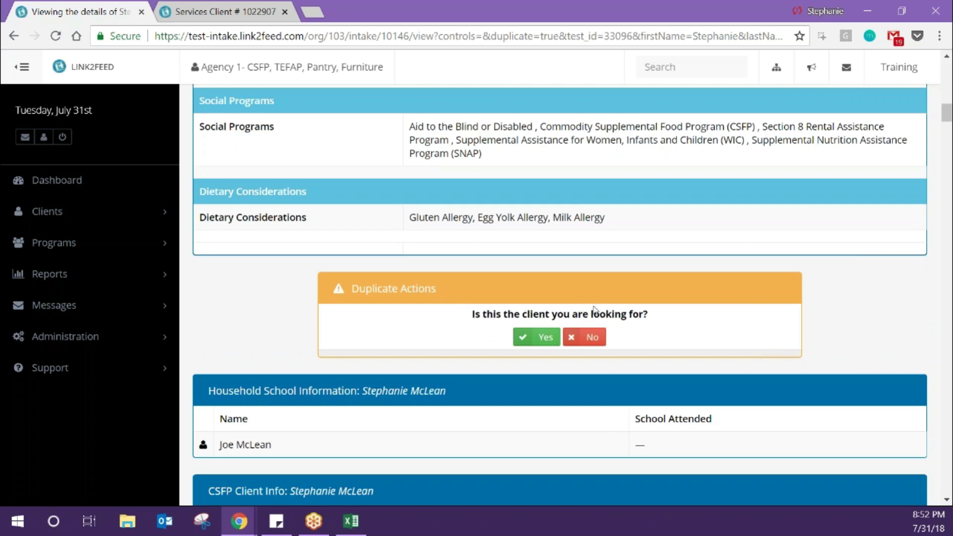
{"action": "left_click", "coordinate": [545, 336]}
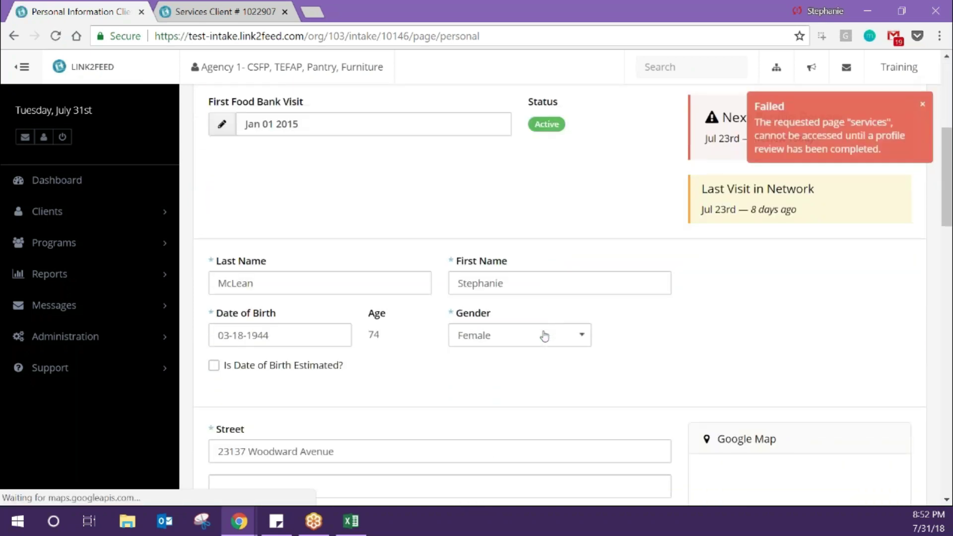
{"action": "scroll", "coordinate": [544, 337], "scroll_direction": "down", "scroll_amount": 2}
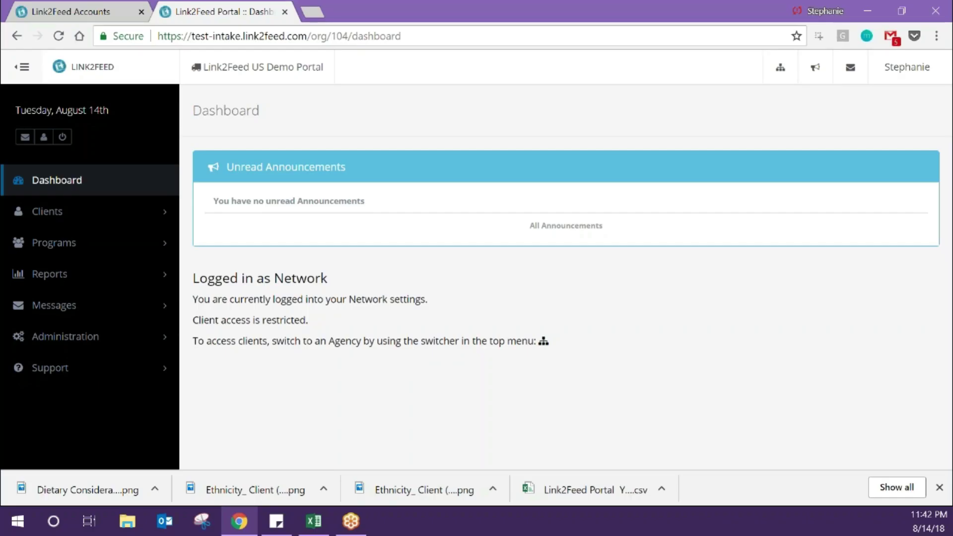
- Go to the Messages inbox from the envelope icon and reload the message list
{"action": "key", "text": "alt+Tab"}
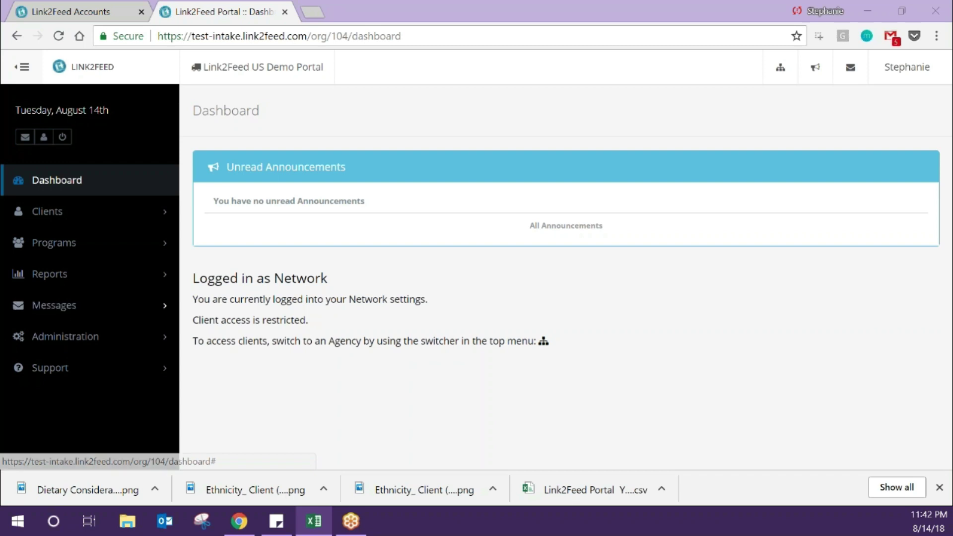
{"action": "left_click", "coordinate": [850, 69]}
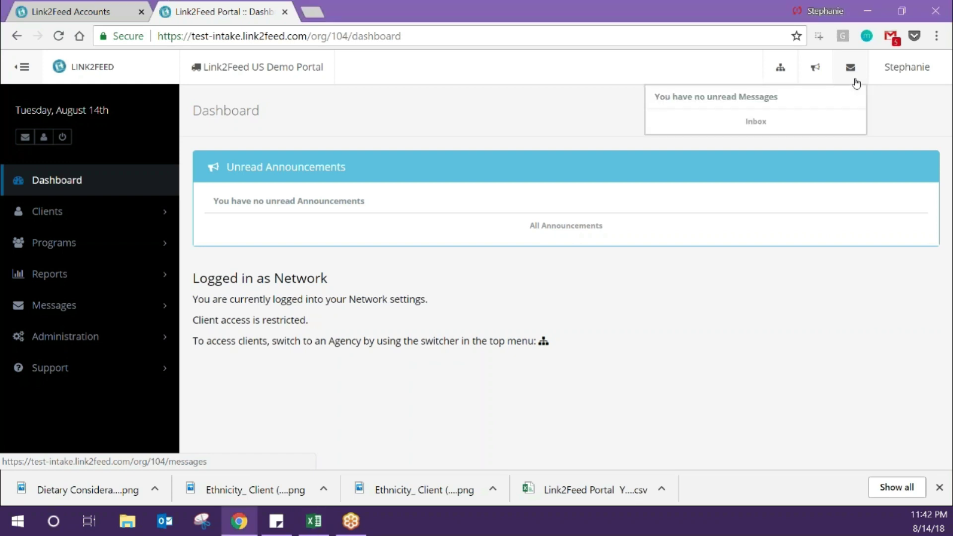
{"action": "left_click", "coordinate": [784, 122]}
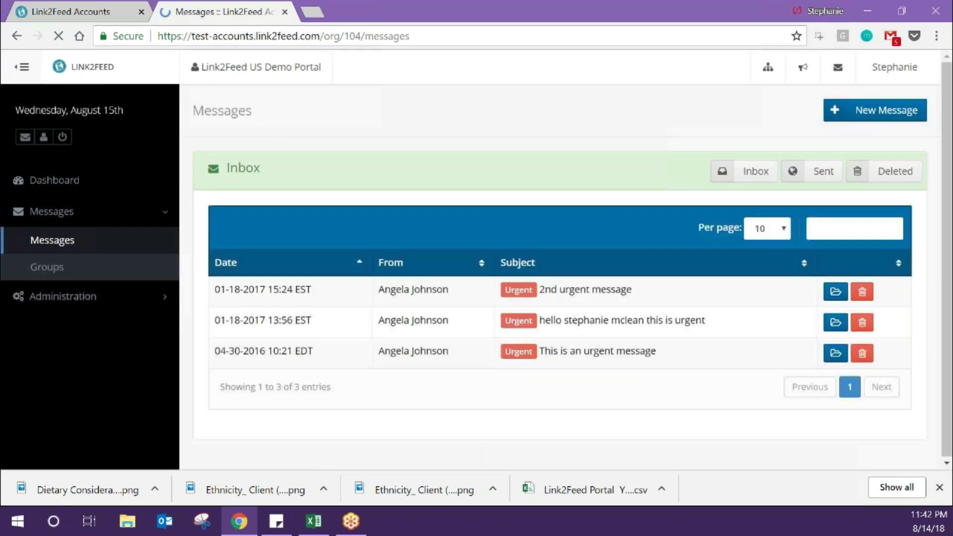
{"action": "left_click", "coordinate": [43, 254]}
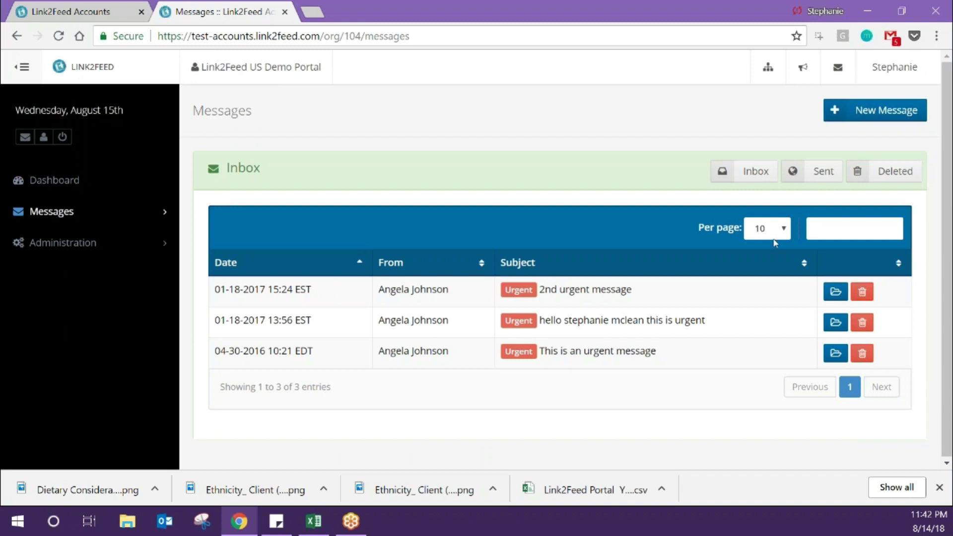
- Start a new message and set its importance to Urgent
{"action": "left_click", "coordinate": [893, 111]}
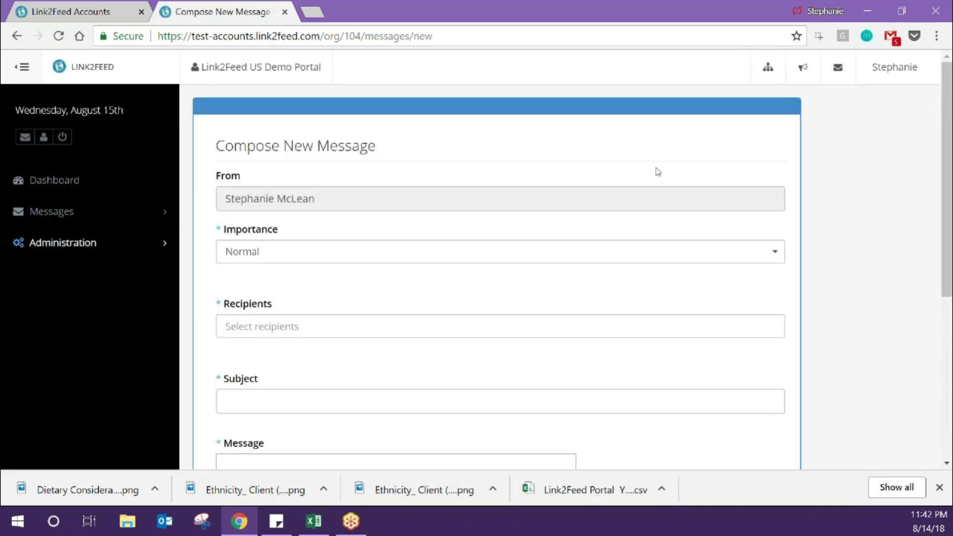
{"action": "left_click", "coordinate": [407, 252]}
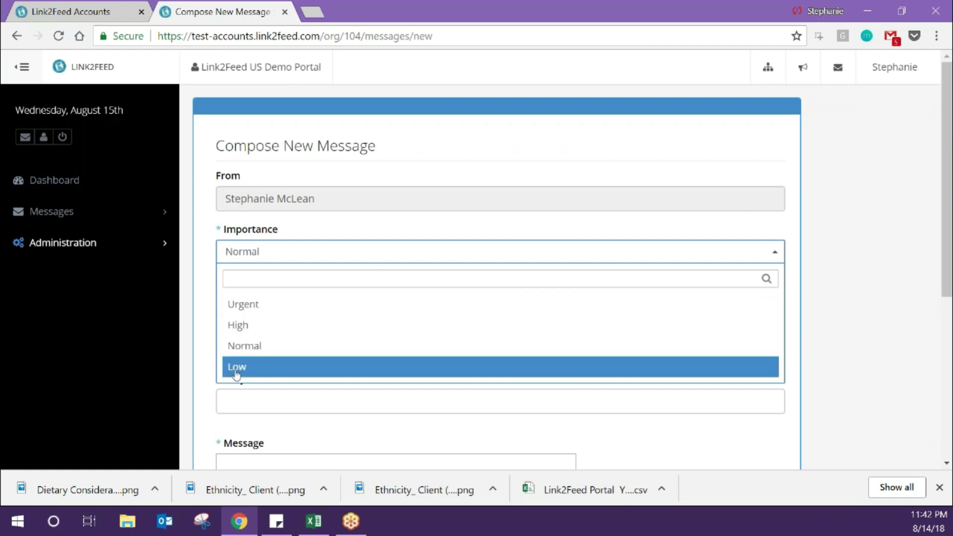
{"action": "left_click", "coordinate": [209, 431]}
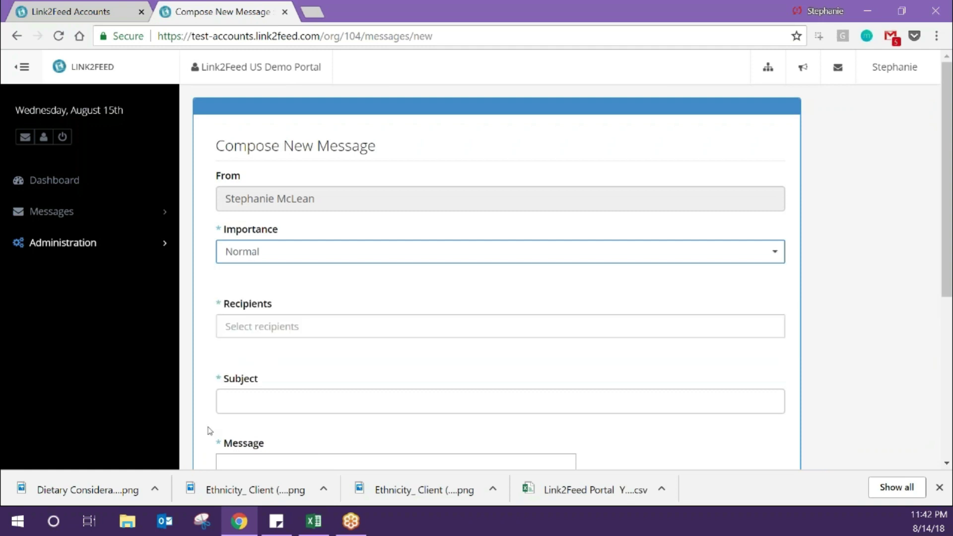
{"action": "left_click", "coordinate": [318, 259]}
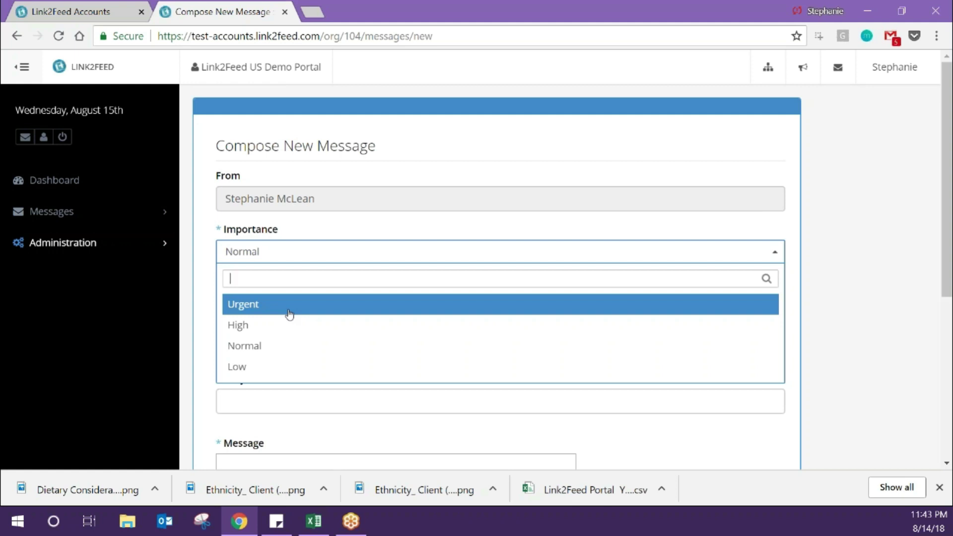
{"action": "left_click", "coordinate": [290, 314]}
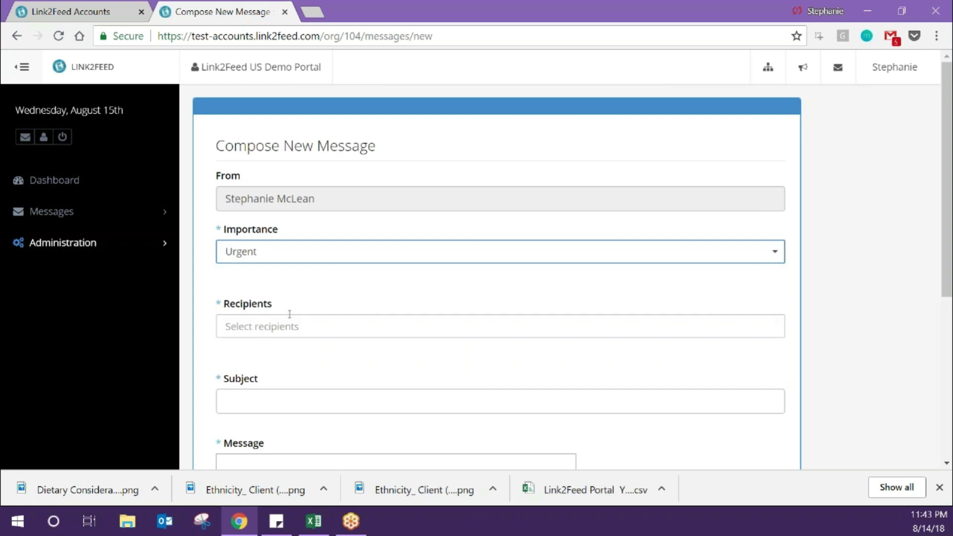
- Try recipient searches for 'organization' and a user's name, then clear the search
{"action": "left_click", "coordinate": [291, 326]}
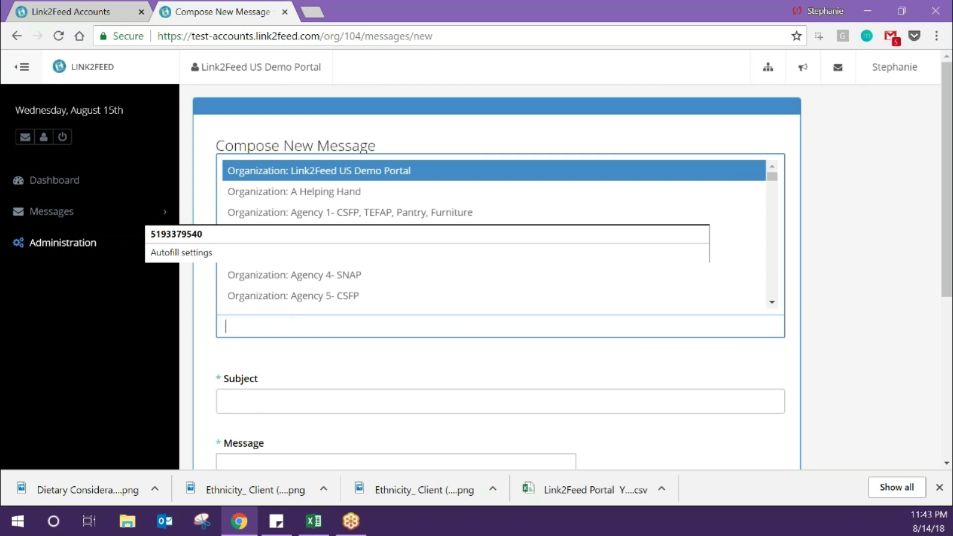
{"action": "type", "text": "organ"}
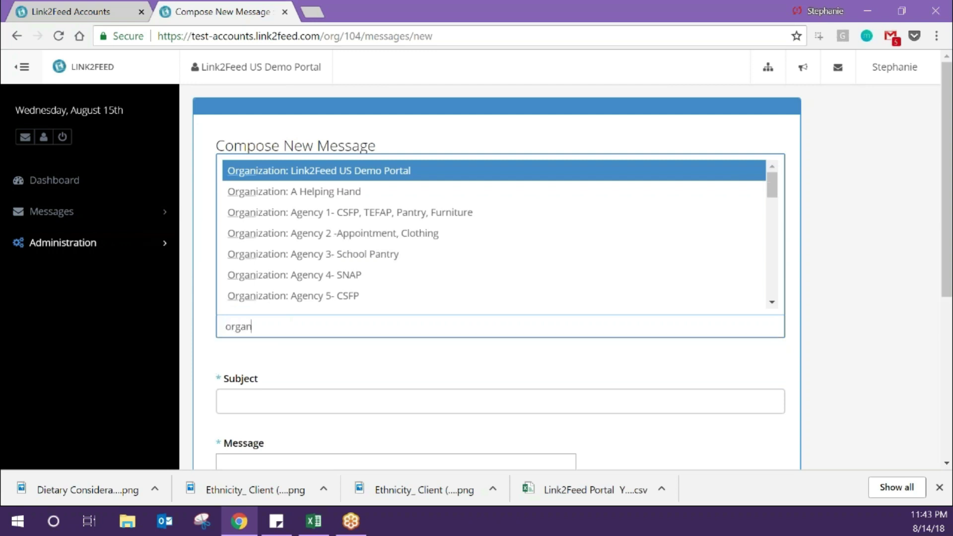
{"action": "type", "text": "ization"}
{"action": "key", "text": "ctrl+a"}
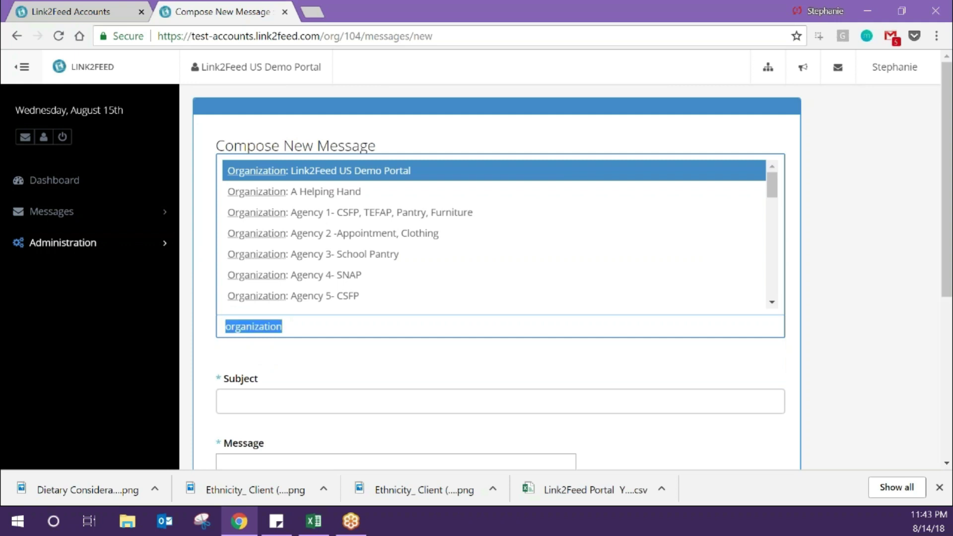
{"action": "type", "text": "stephanie"}
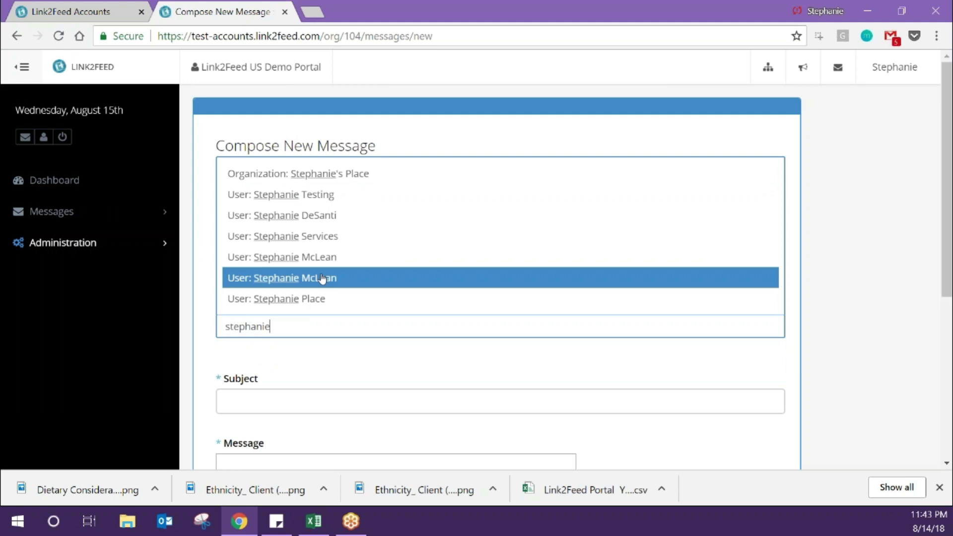
{"action": "key", "text": "Escape"}
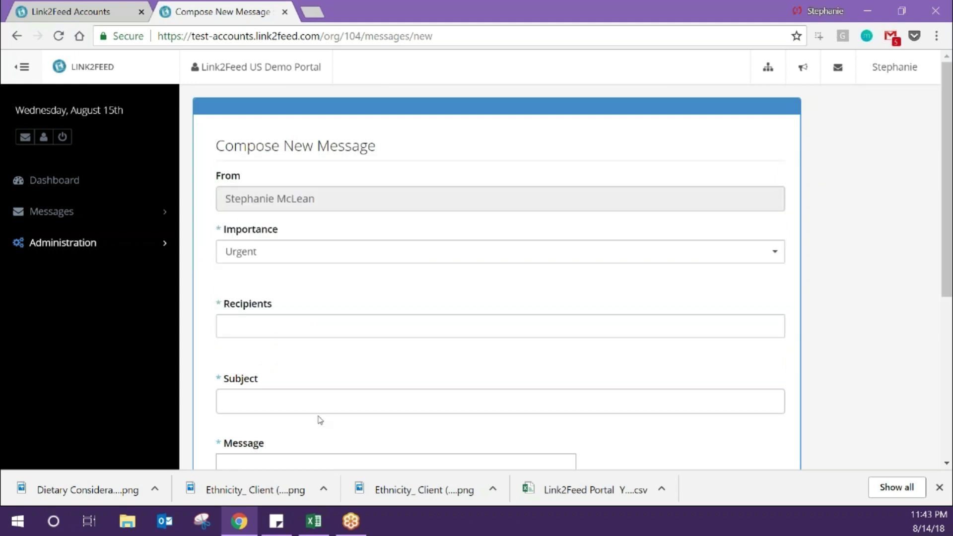
{"action": "scroll", "coordinate": [300, 327], "scroll_direction": "down", "scroll_amount": 6}
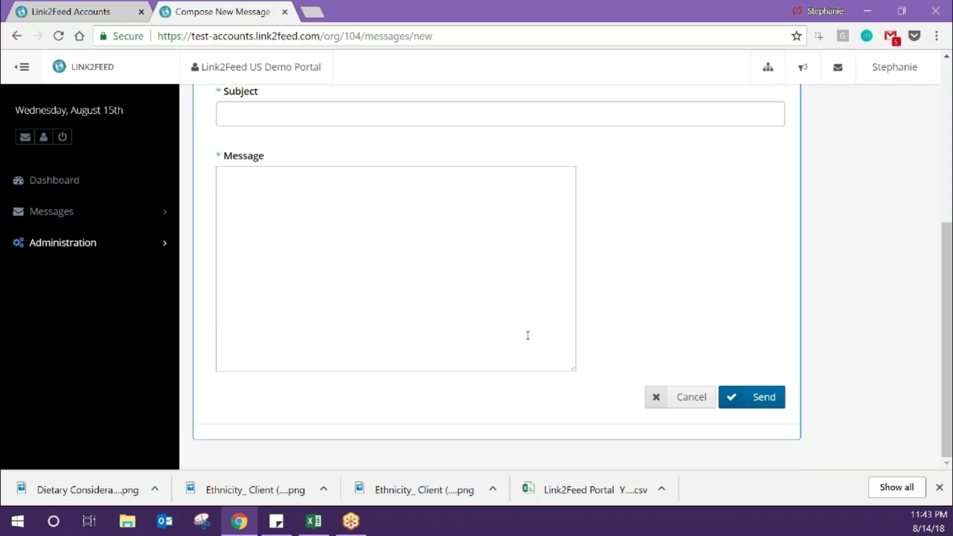
- Discard the unsent message and open the sent 'Testing' message to check its read status
{"action": "left_click", "coordinate": [670, 406]}
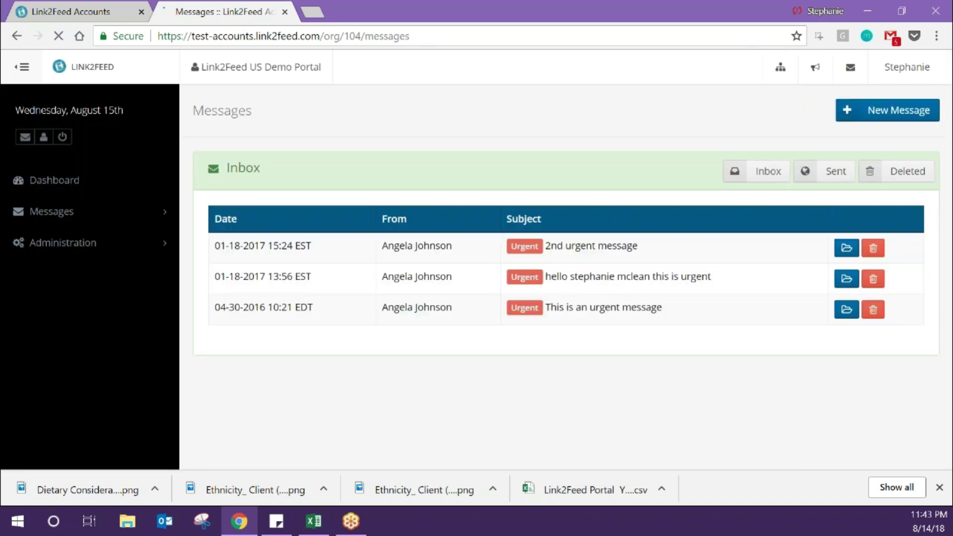
{"action": "left_click", "coordinate": [824, 171]}
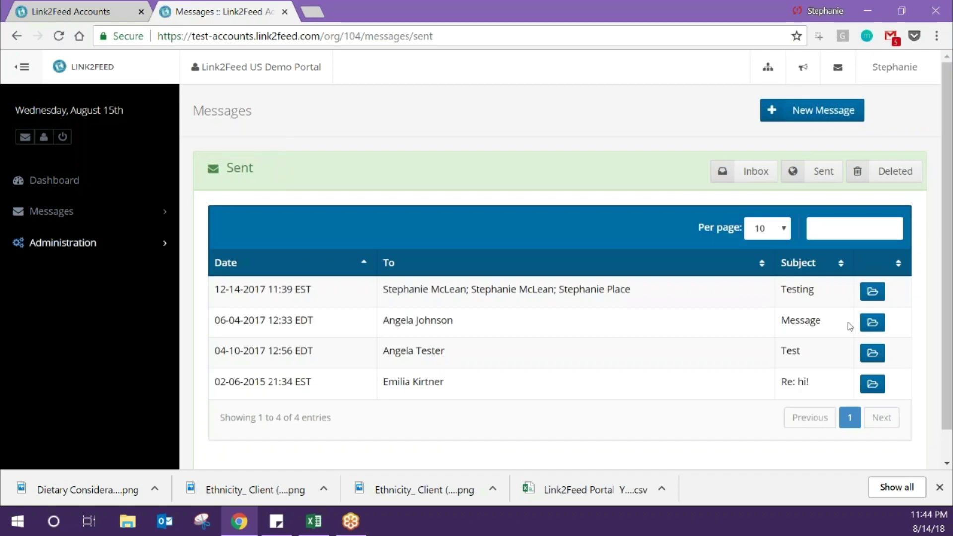
{"action": "left_click", "coordinate": [872, 292]}
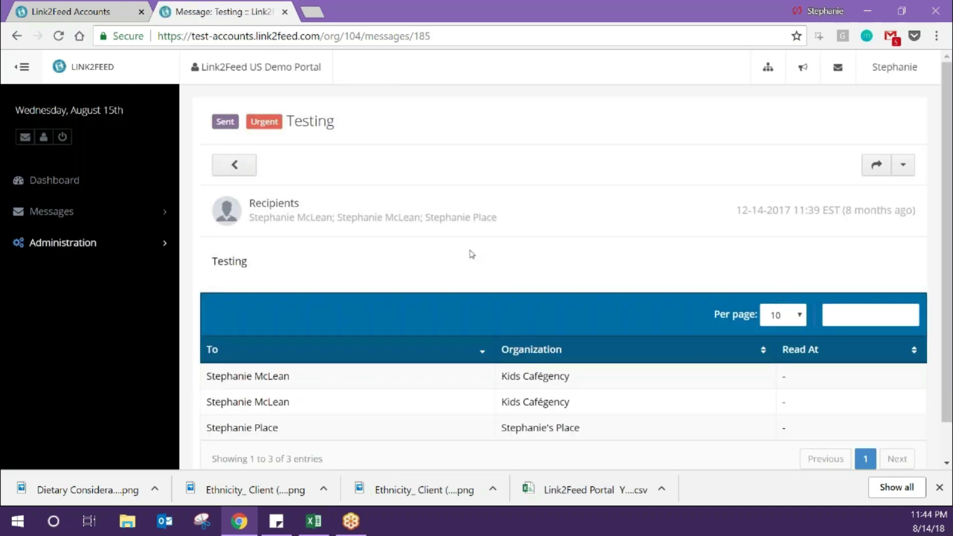
{"action": "scroll", "coordinate": [470, 252], "scroll_direction": "down", "scroll_amount": 1}
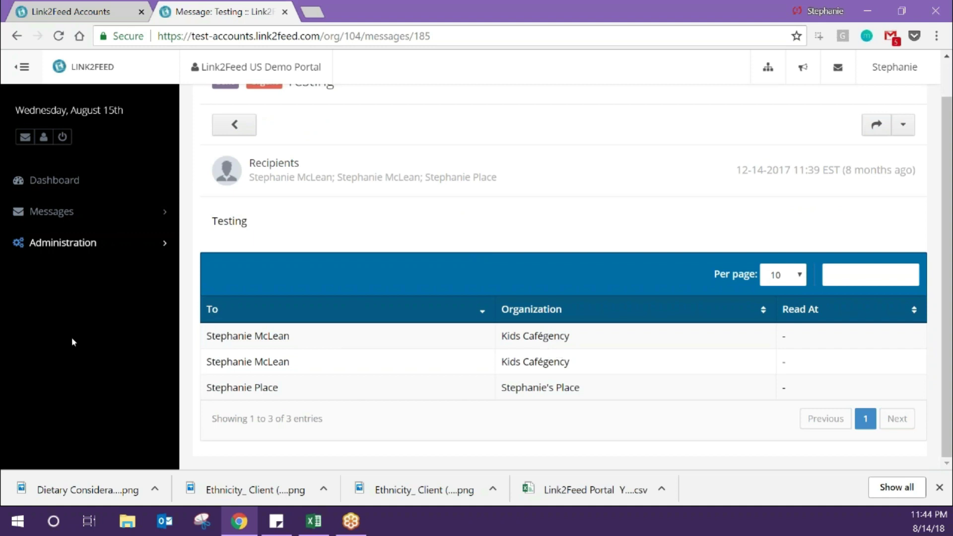
- Go back from the Testing message to the Sent list, then to the Inbox
{"action": "key", "text": "alt+Tab"}
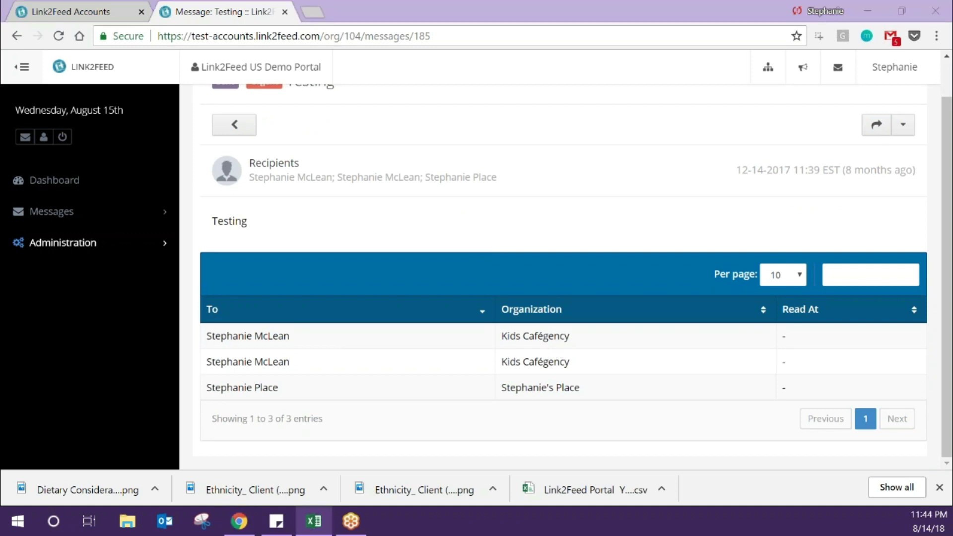
{"action": "key", "text": "alt+Tab"}
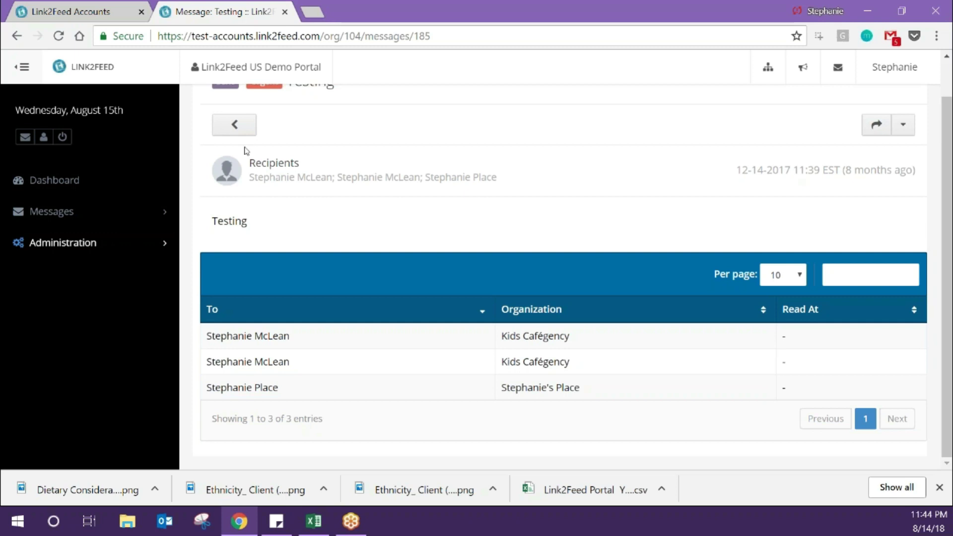
{"action": "left_click", "coordinate": [245, 134]}
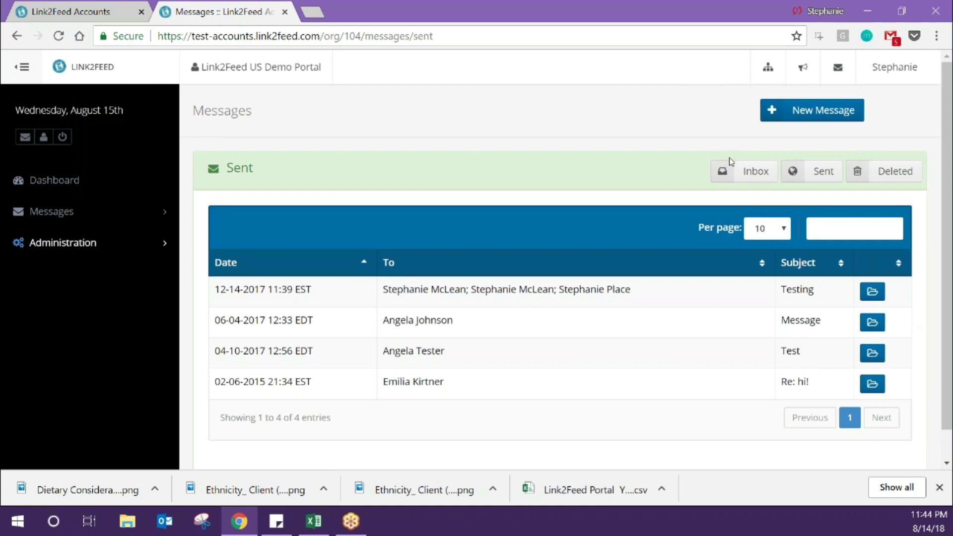
{"action": "left_click", "coordinate": [737, 171]}
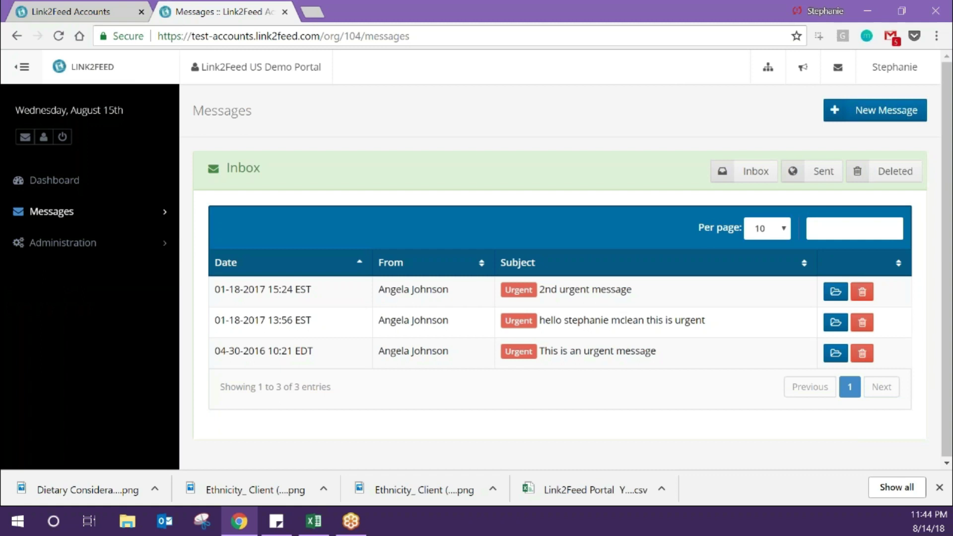
- Open the 2nd urgent message and start a reply with its subject and original text prefilled
{"action": "left_click", "coordinate": [836, 291]}
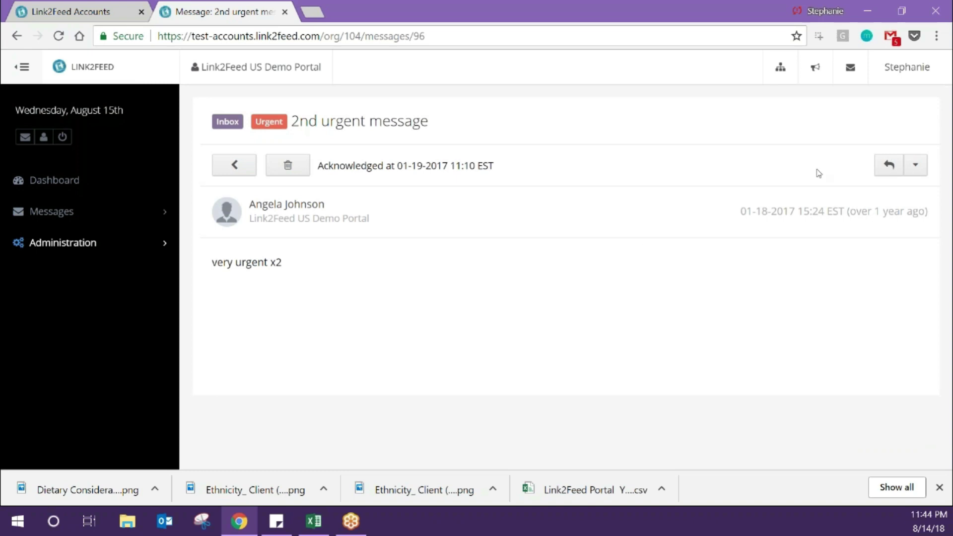
{"action": "left_click", "coordinate": [907, 170]}
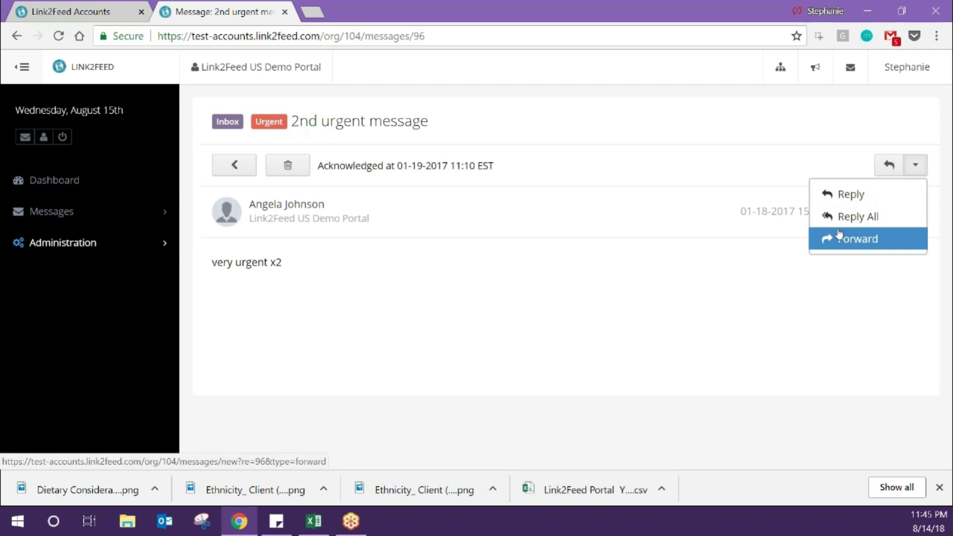
{"action": "left_click", "coordinate": [847, 198]}
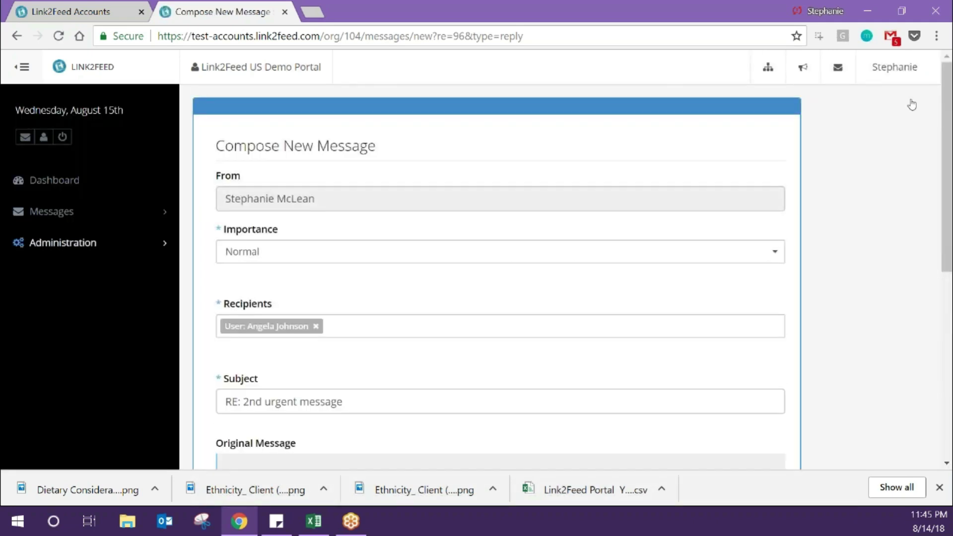
{"action": "scroll", "coordinate": [843, 268], "scroll_direction": "down", "scroll_amount": 2}
{"action": "scroll", "coordinate": [843, 267], "scroll_direction": "down", "scroll_amount": 2}
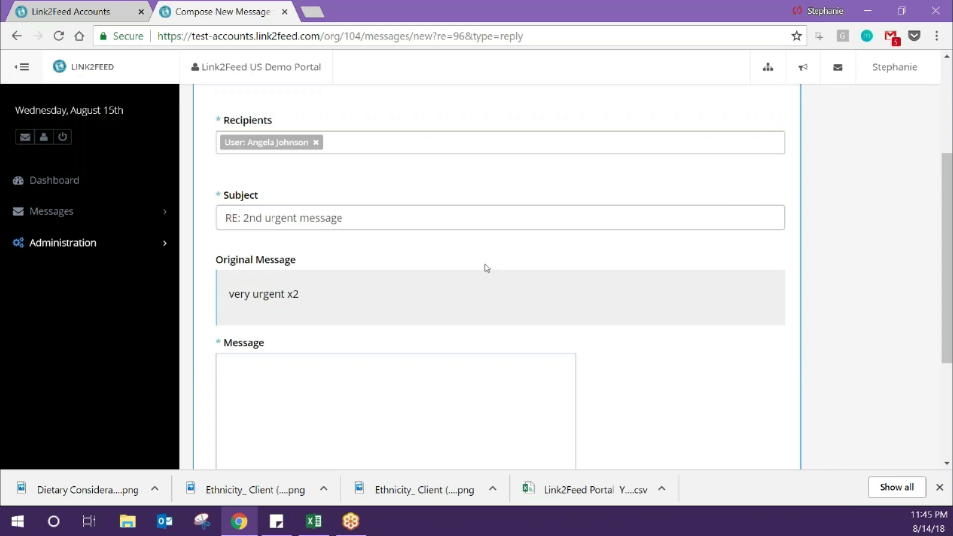
{"action": "scroll", "coordinate": [486, 268], "scroll_direction": "down", "scroll_amount": 1}
{"action": "scroll", "coordinate": [486, 268], "scroll_direction": "down", "scroll_amount": 1}
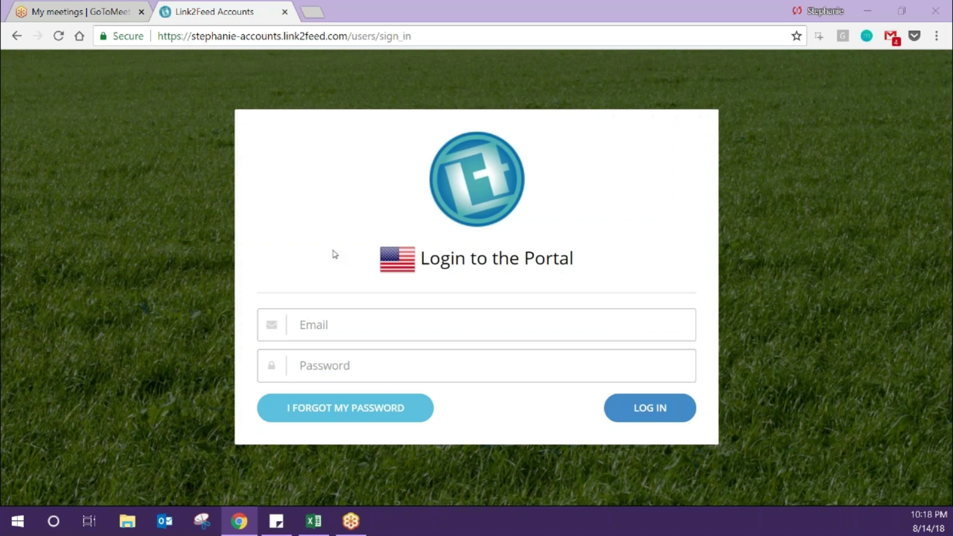
- Log in with the suggested network e-mail and password, then enter Live Testing Network
{"action": "left_click", "coordinate": [334, 315]}
{"action": "type", "text": "net"}
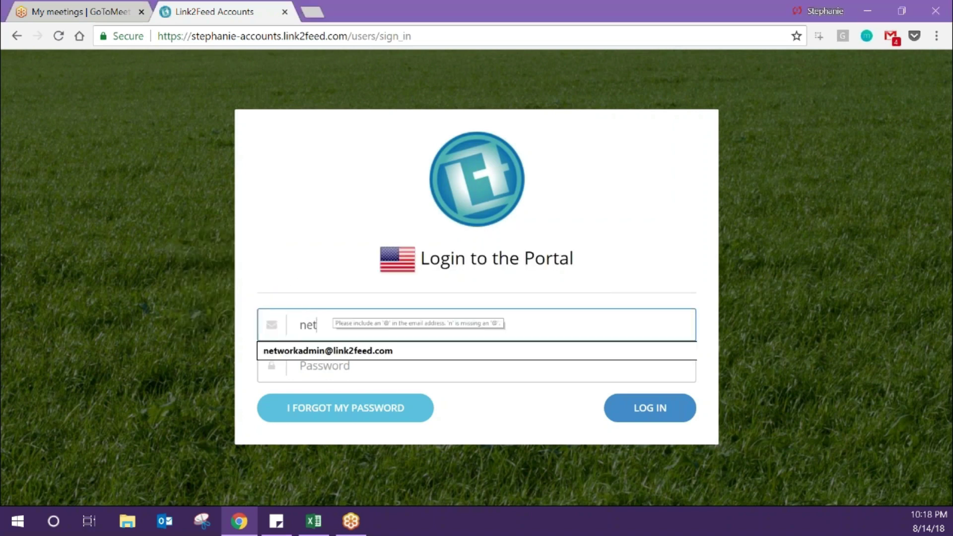
{"action": "key", "text": "Down"}
{"action": "key", "text": "Return"}
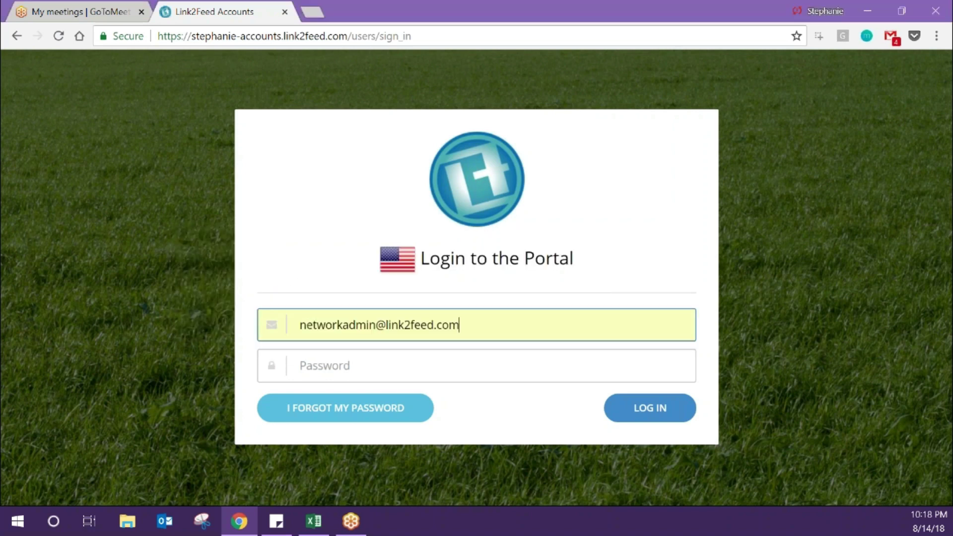
{"action": "key", "text": "Tab"}
{"action": "type", "text": "•••••••••"}
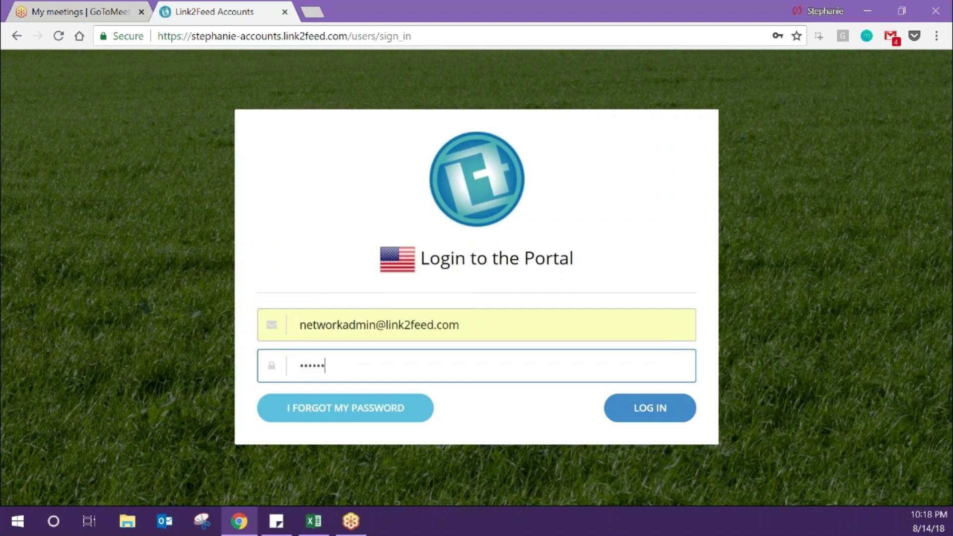
{"action": "type", "text": "•"}
{"action": "key", "text": "Return"}
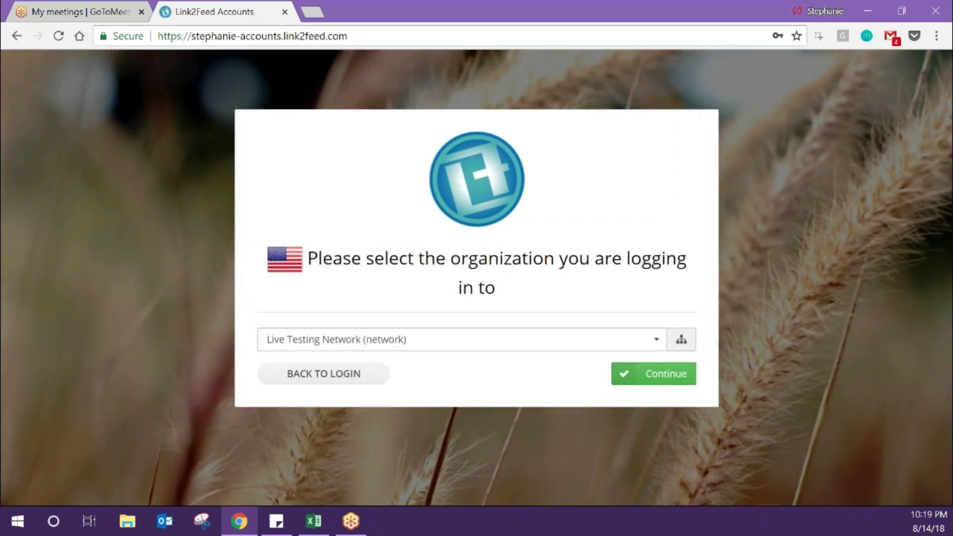
{"action": "left_click", "coordinate": [652, 371]}
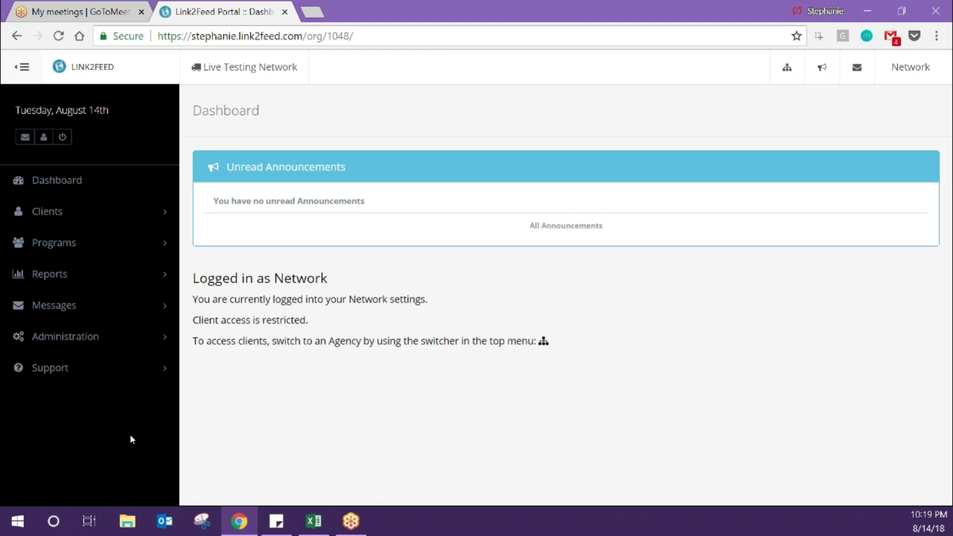
- Open the Intake User Manual from the sidebar's Support menu
{"action": "left_click", "coordinate": [83, 375]}
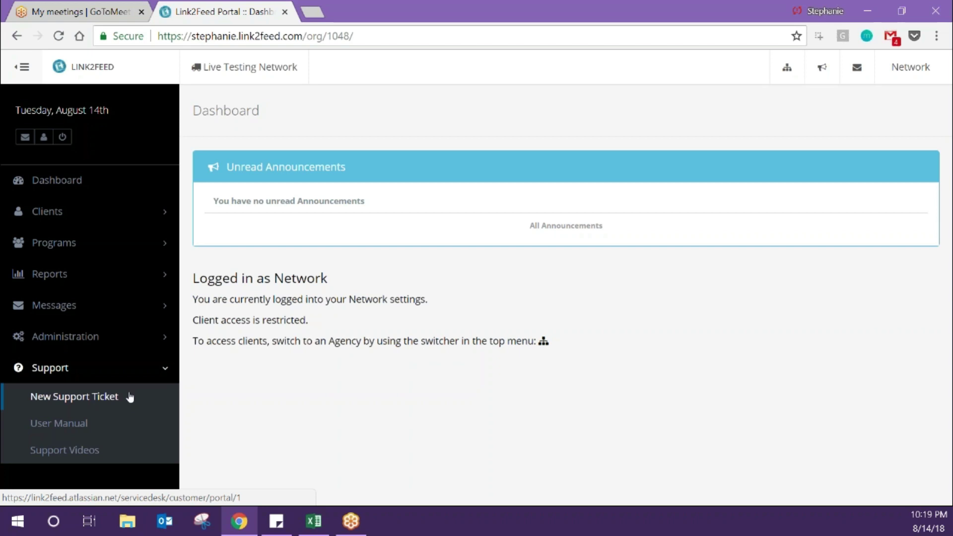
{"action": "left_click", "coordinate": [72, 425]}
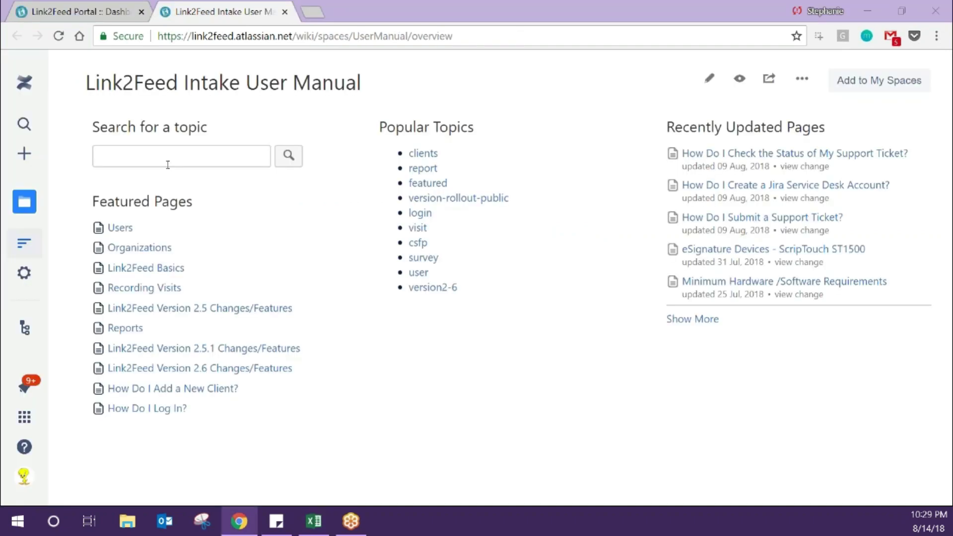
- Display the manual's page tree, listing Login, User Profile, Clients through Support and Technical Tools
{"action": "left_click", "coordinate": [170, 153]}
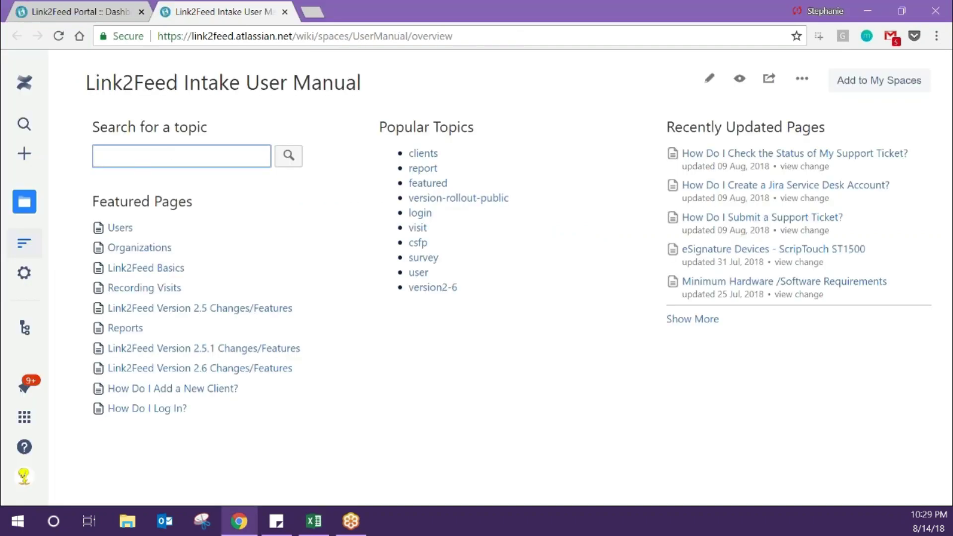
{"action": "left_click", "coordinate": [25, 329]}
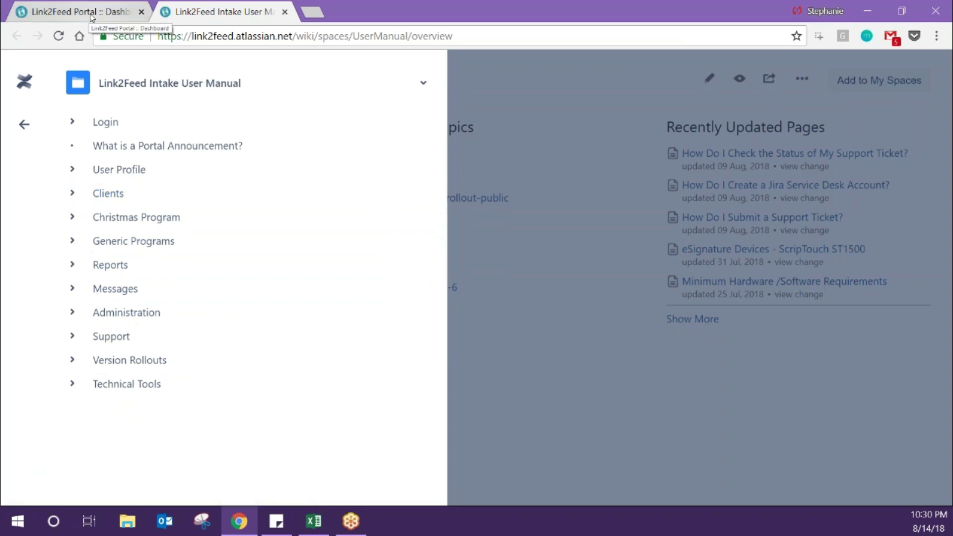
- From the Link2Feed Portal dashboard, open Support Videos under Support to load the YouTube channel
{"action": "left_click", "coordinate": [91, 15]}
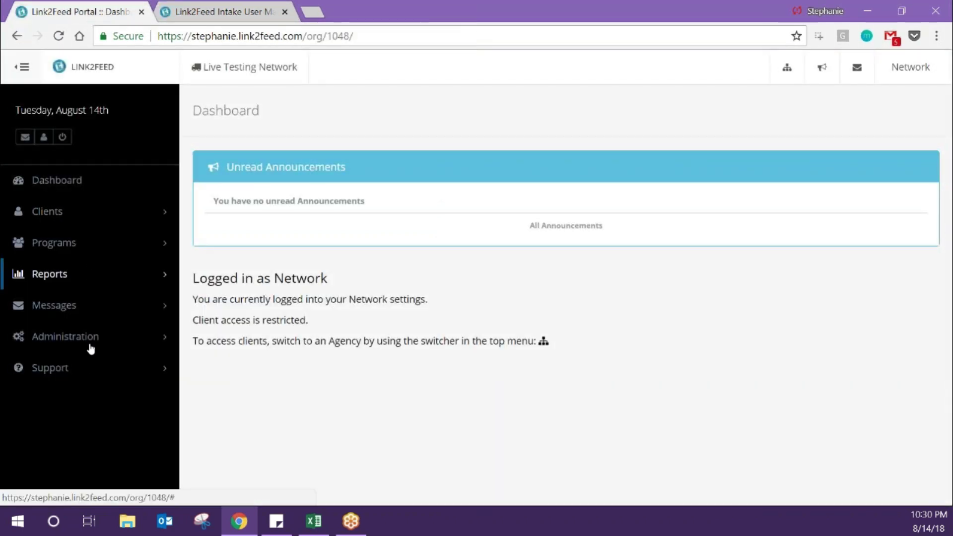
{"action": "left_click", "coordinate": [81, 379]}
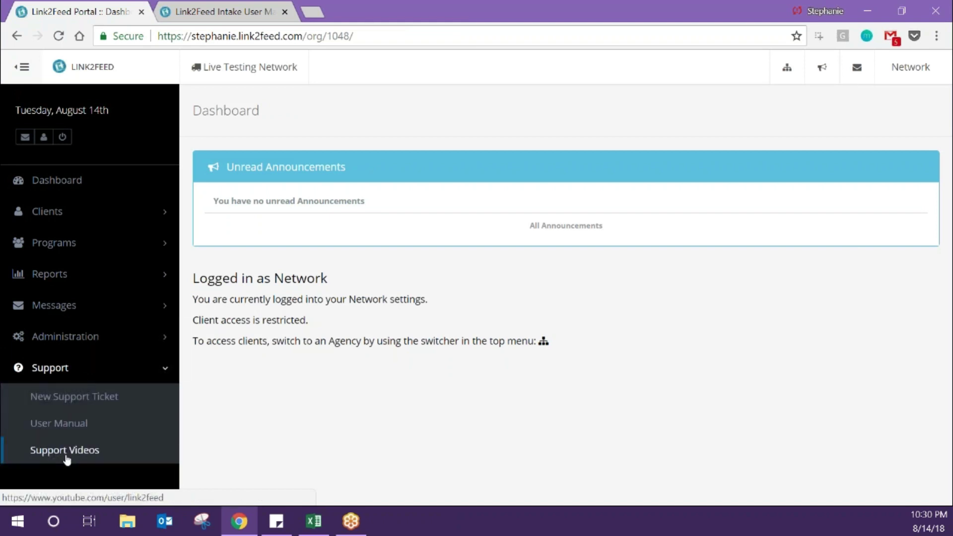
{"action": "left_click", "coordinate": [66, 455]}
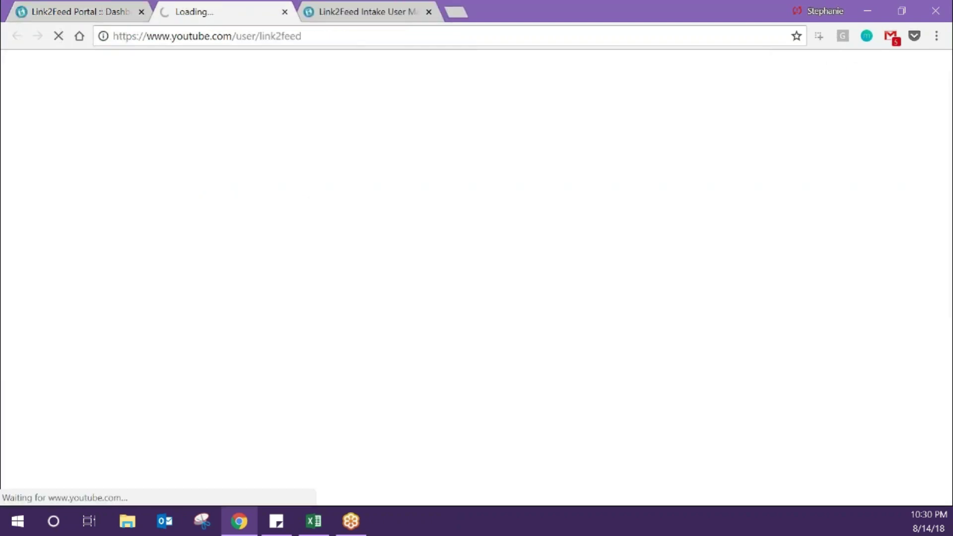